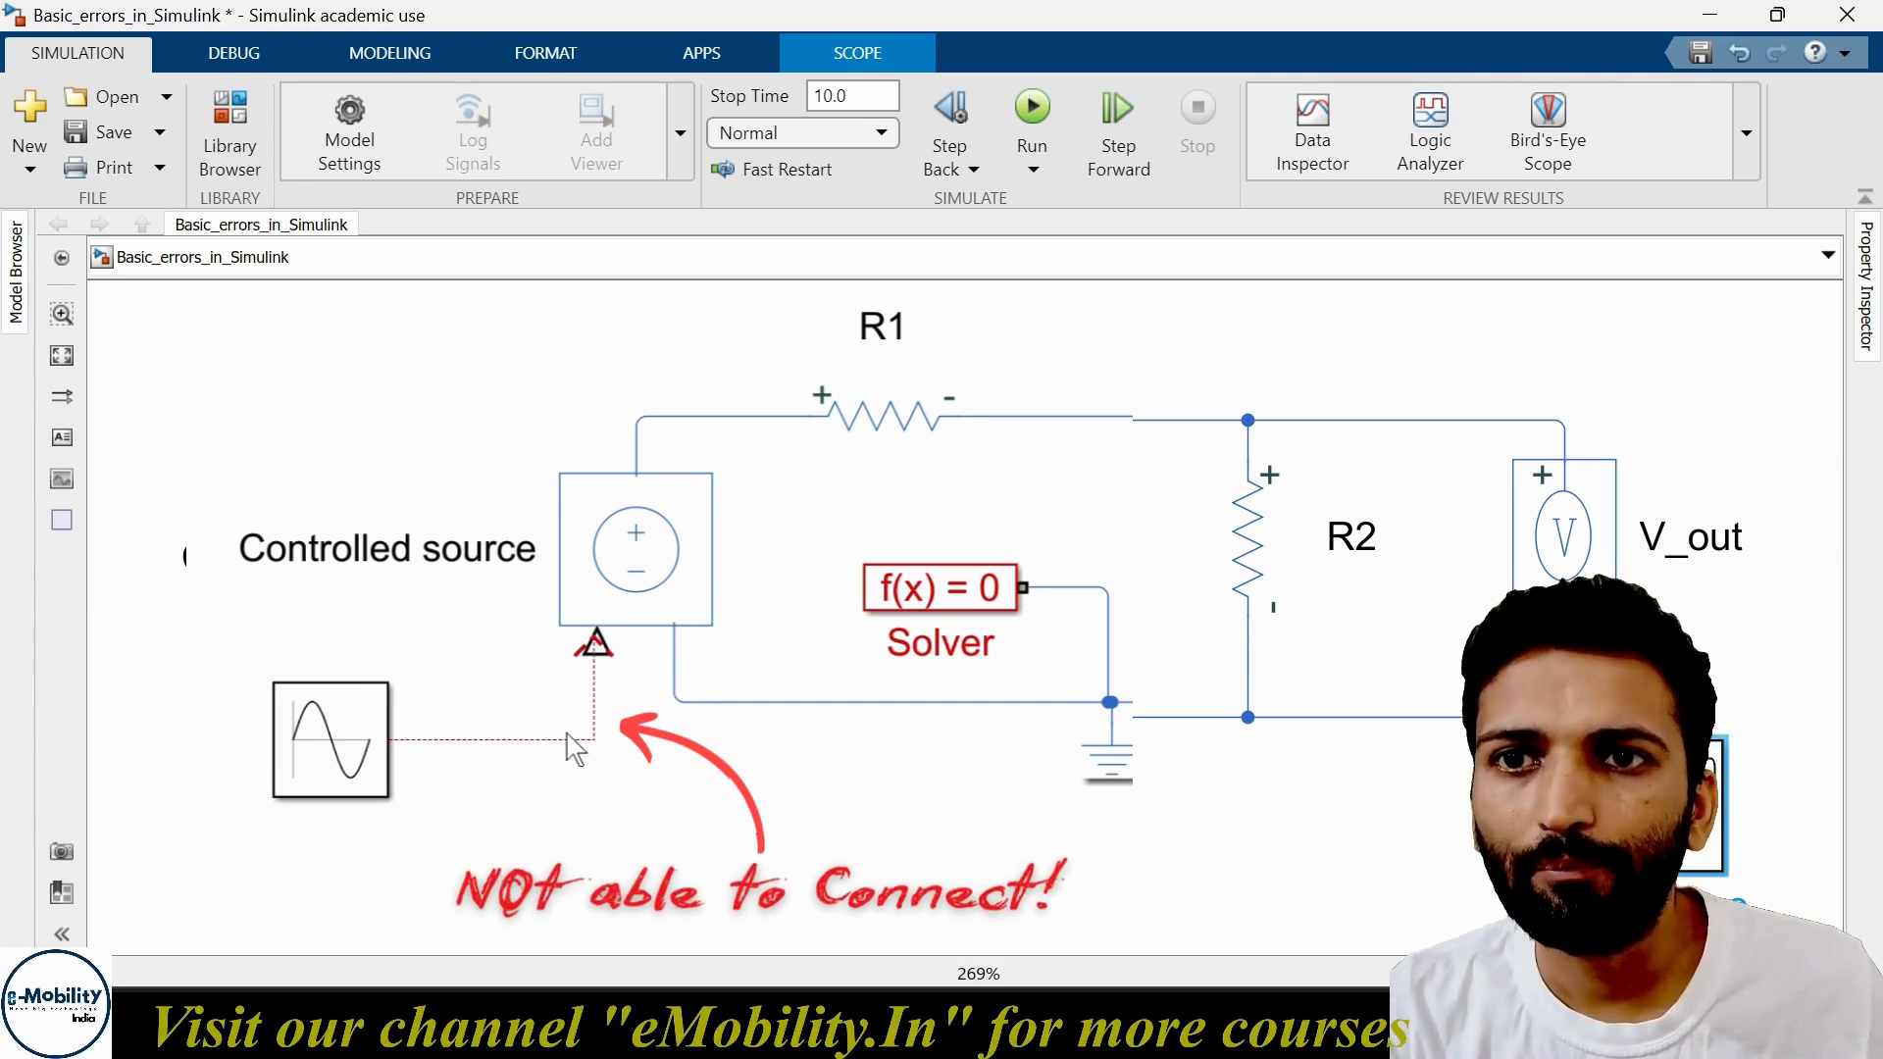
- Delete the broken signal line between the Sine Wave block and the controlled source
click(530, 738)
key(Delete)
click(637, 551)
click(338, 745)
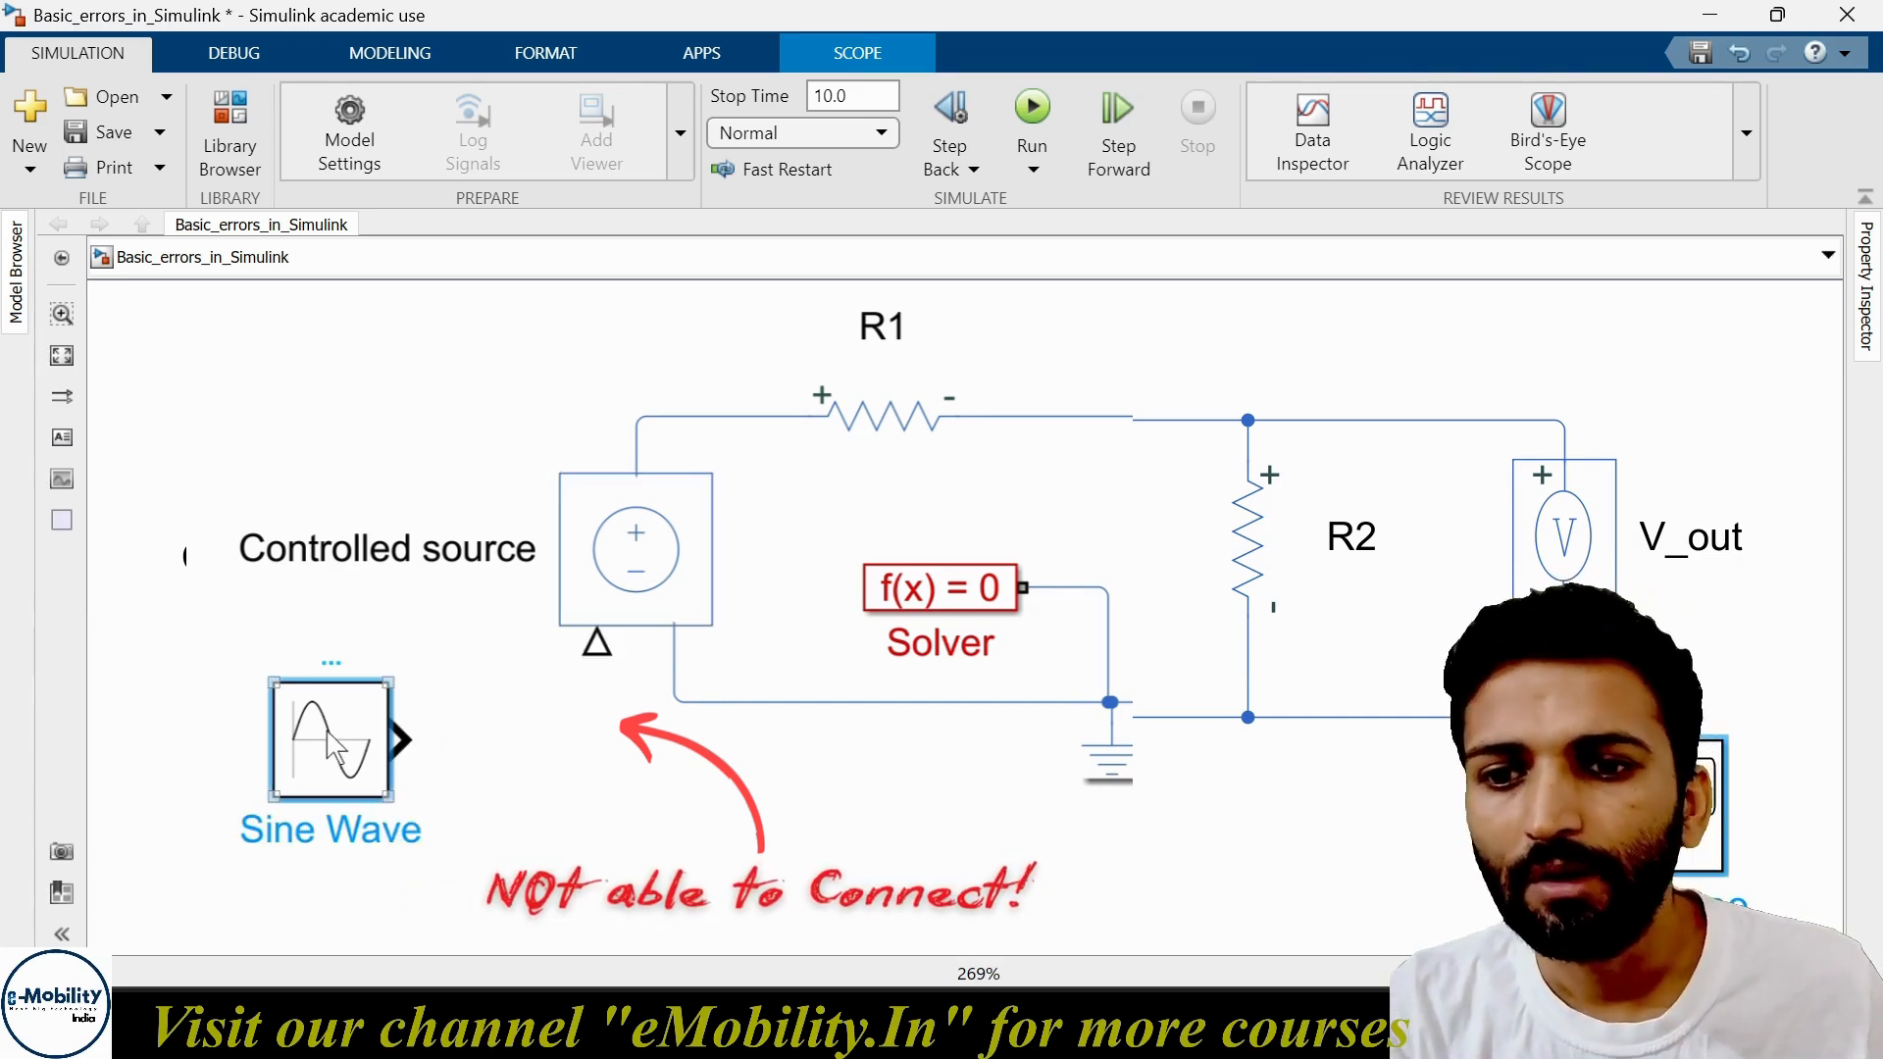
drag(400, 745, 594, 645)
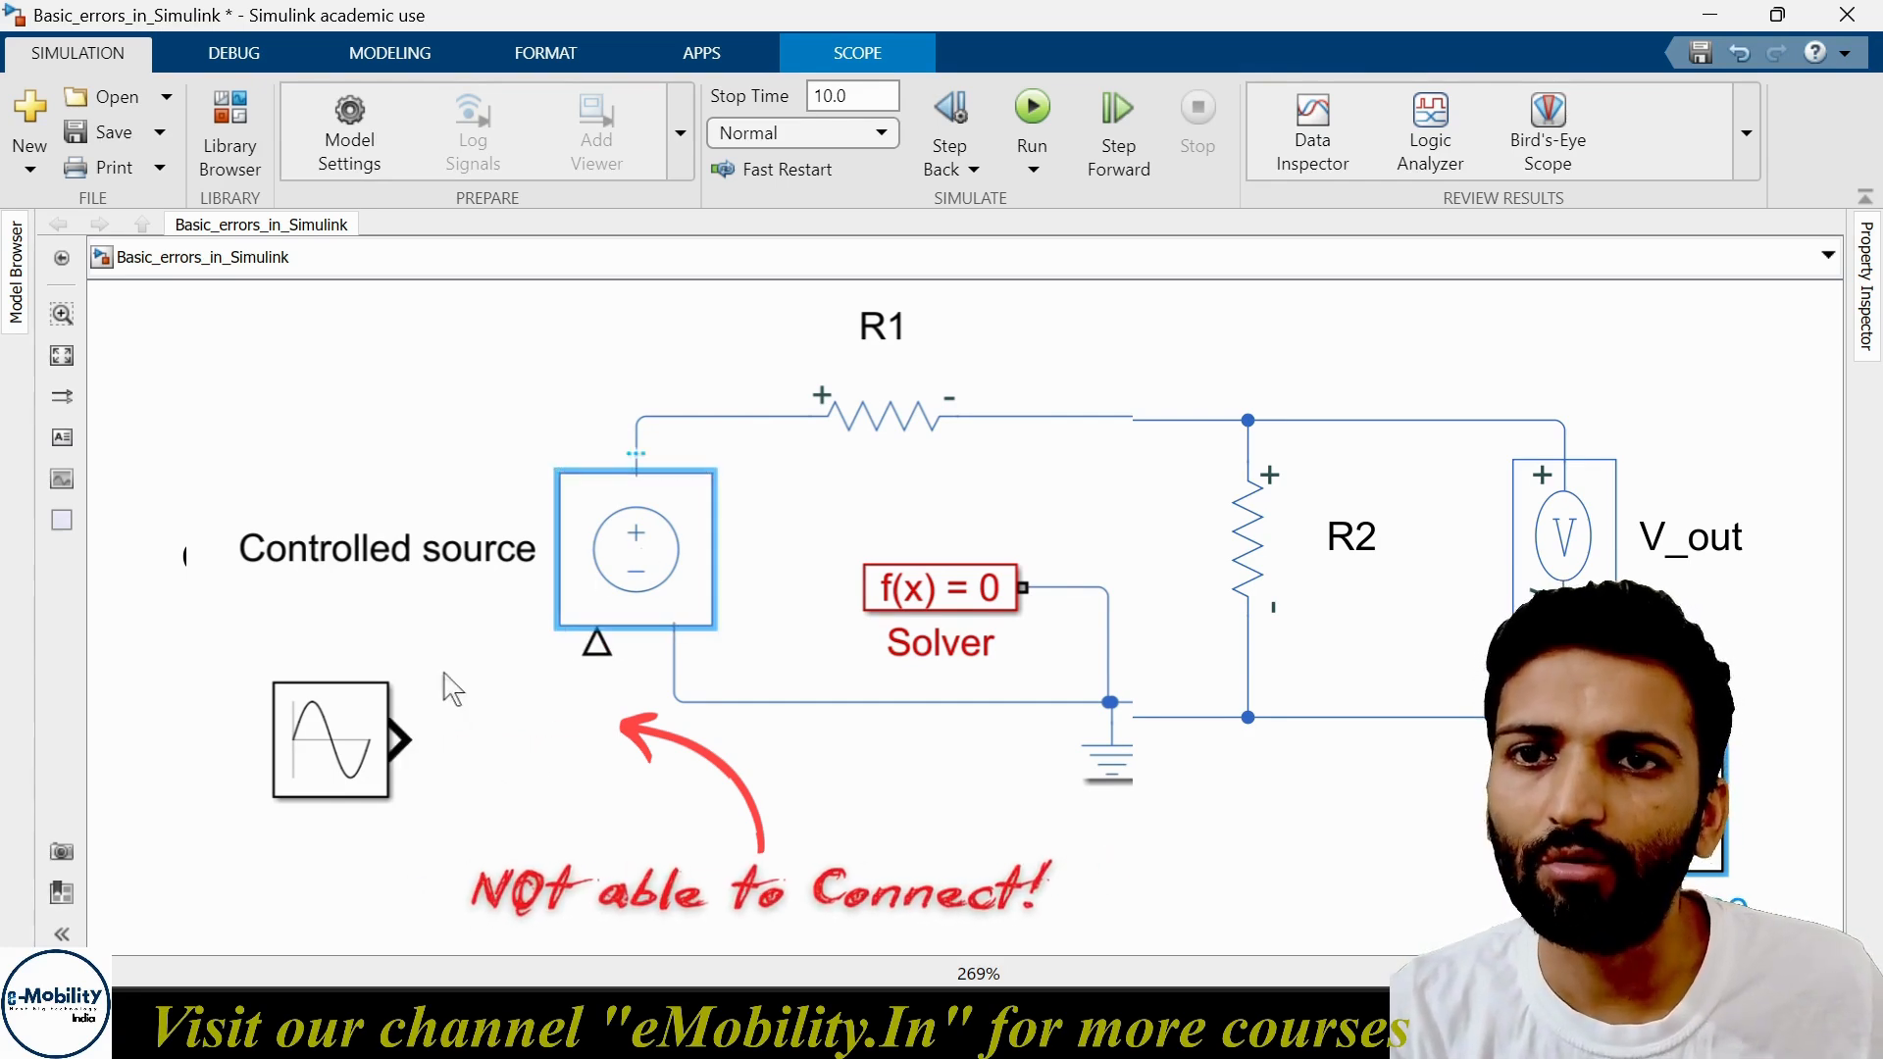
- Browse the Simscape Foundation Library down to its Electrical Elements blocks in the library browser
click(326, 732)
key(ctrl+shift+l)
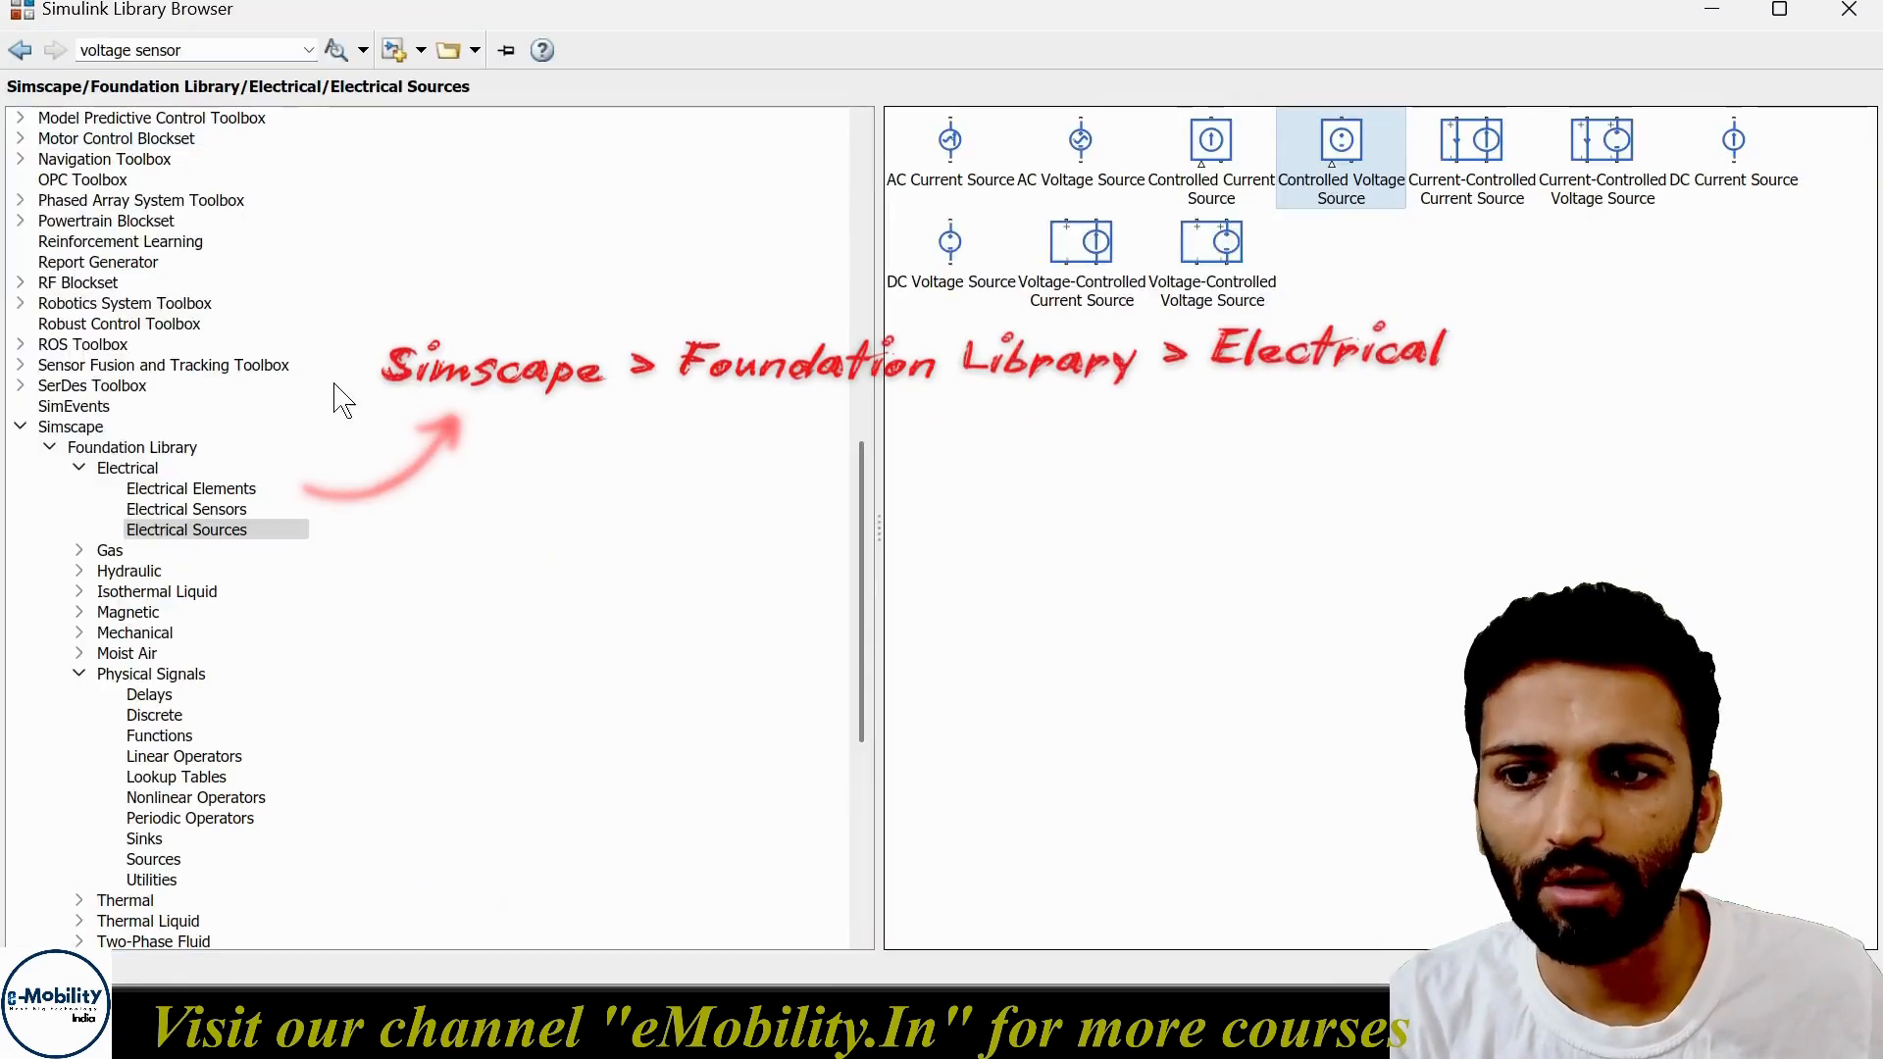
click(76, 429)
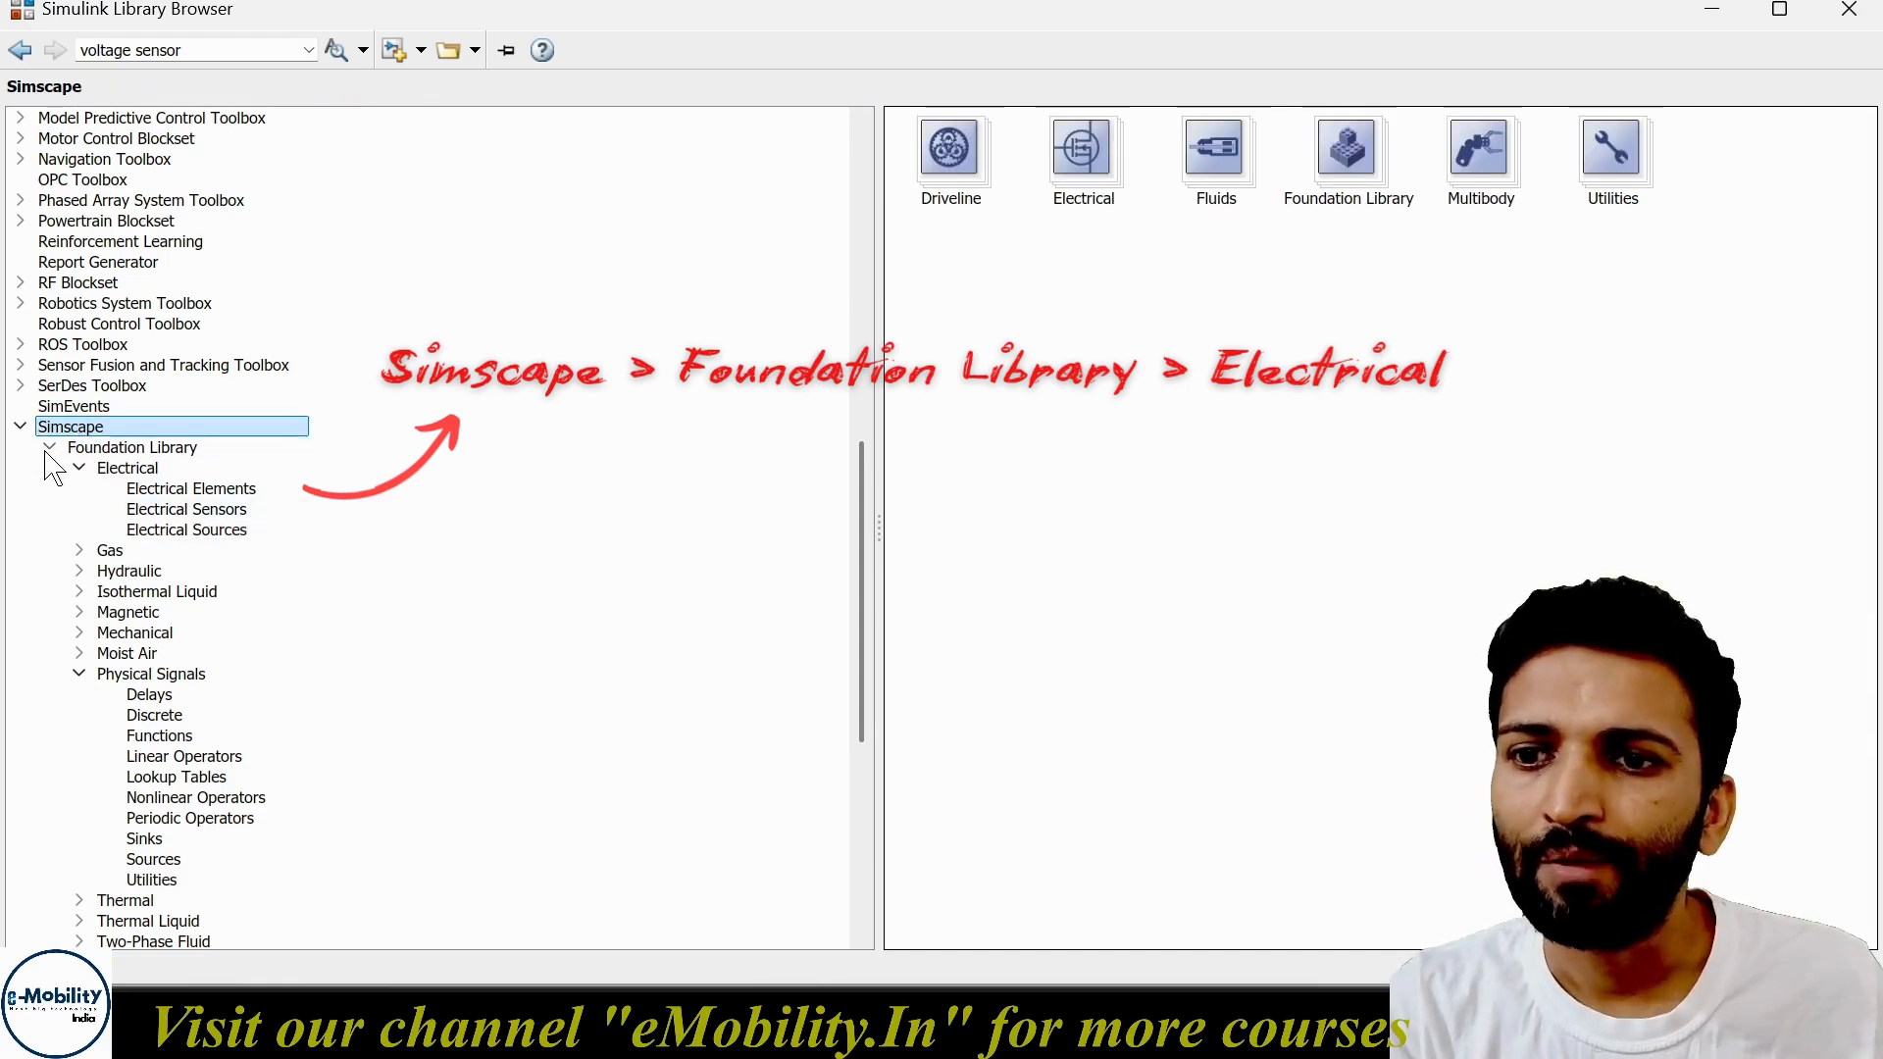
click(134, 450)
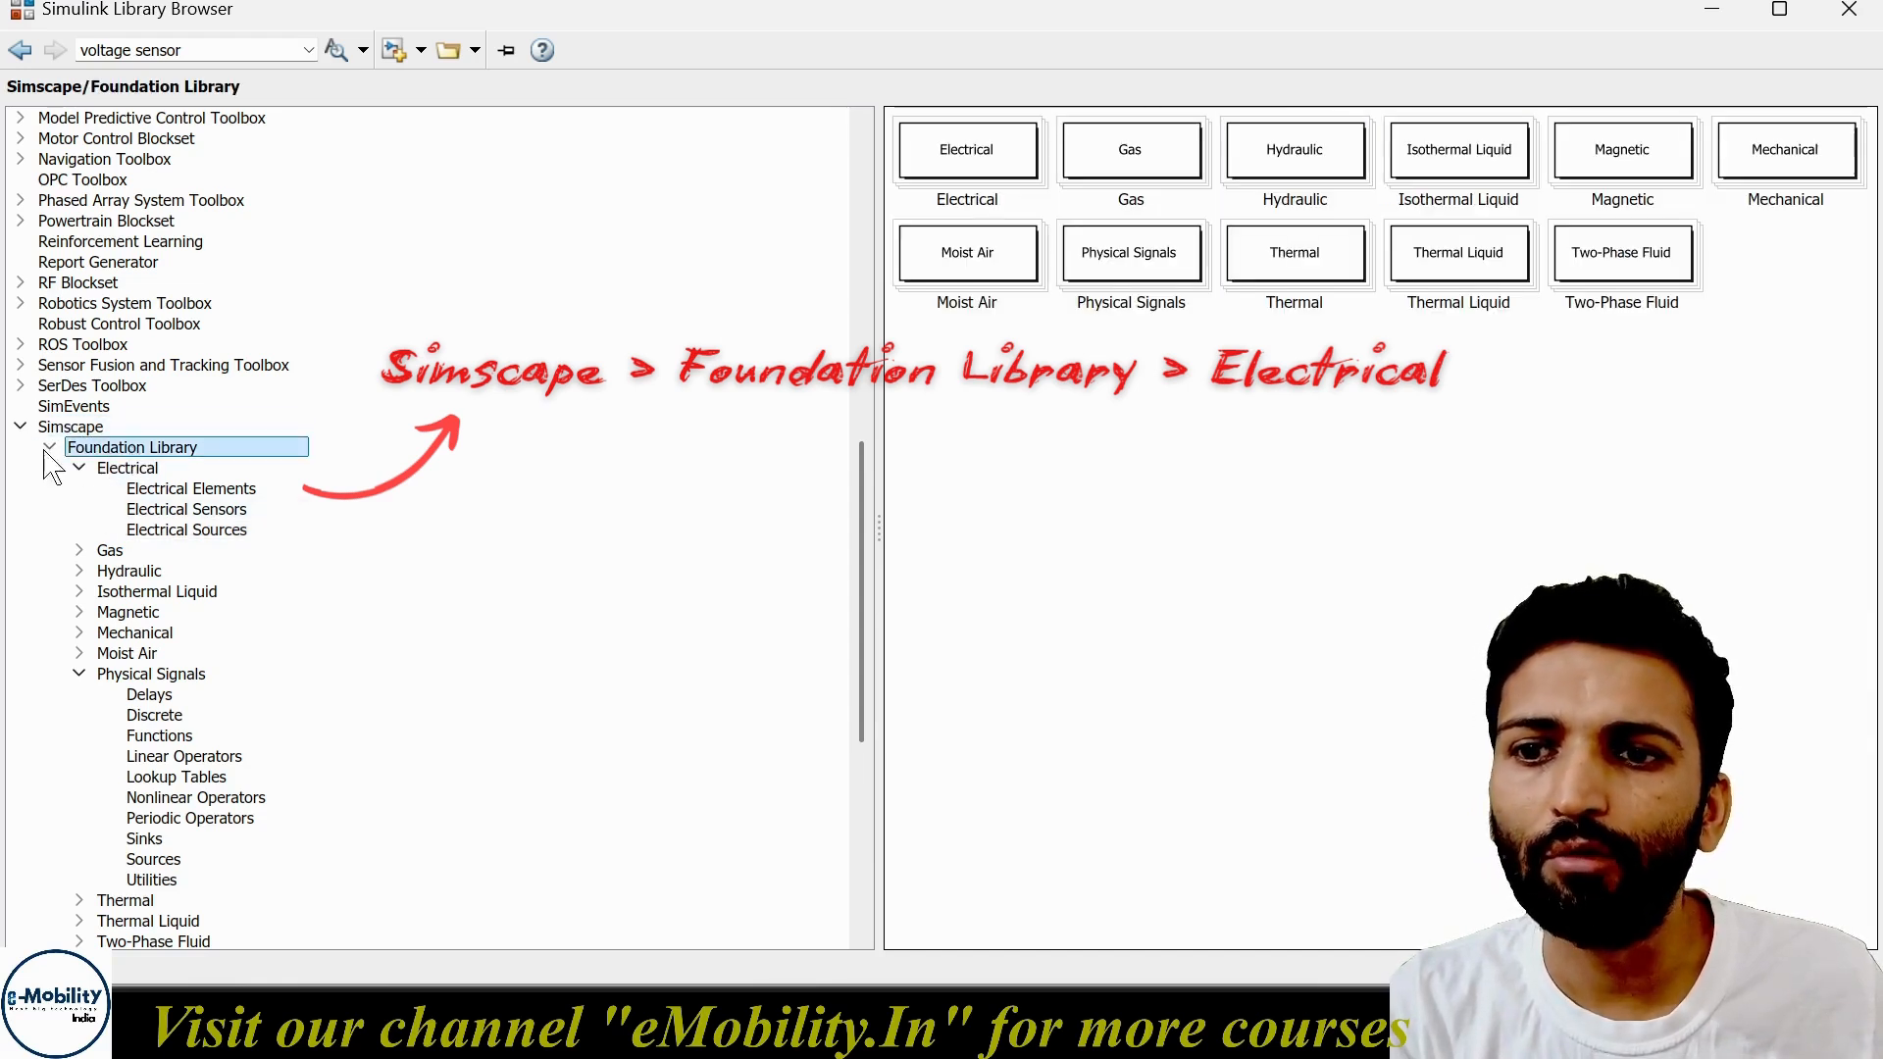
click(79, 468)
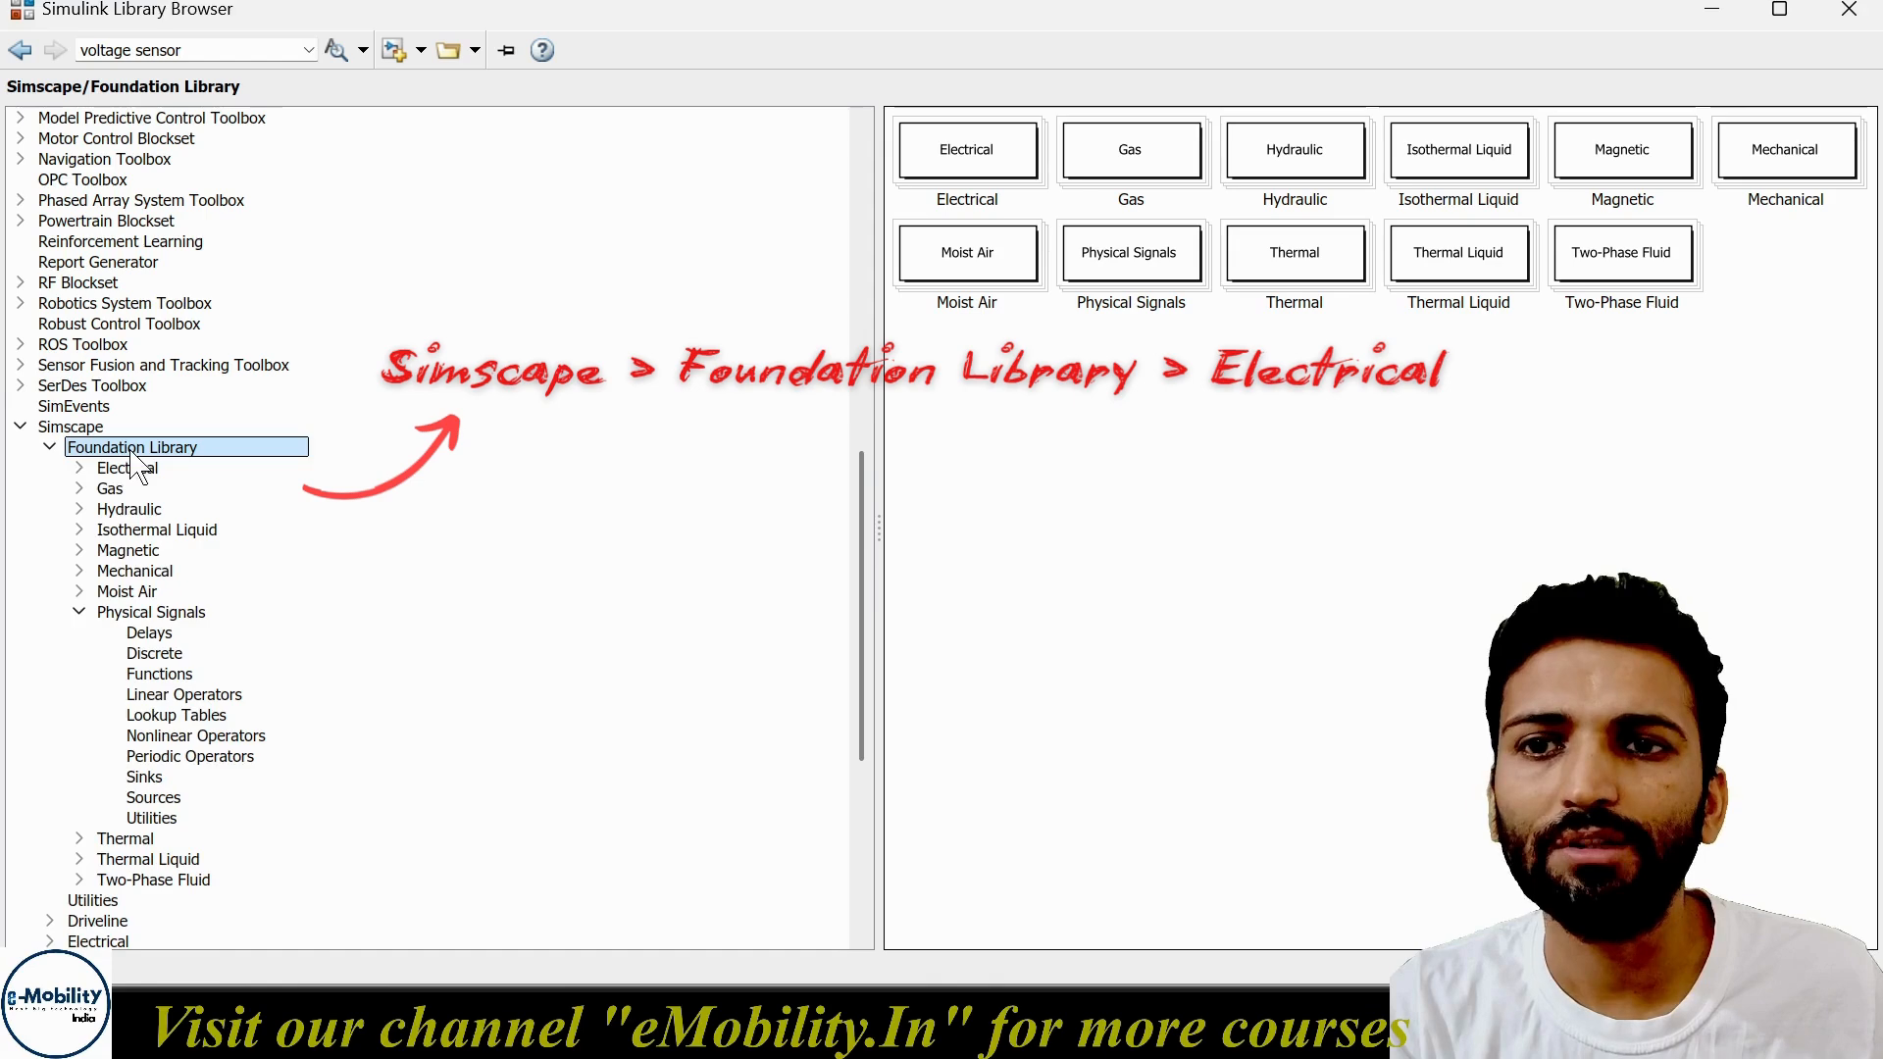
click(79, 468)
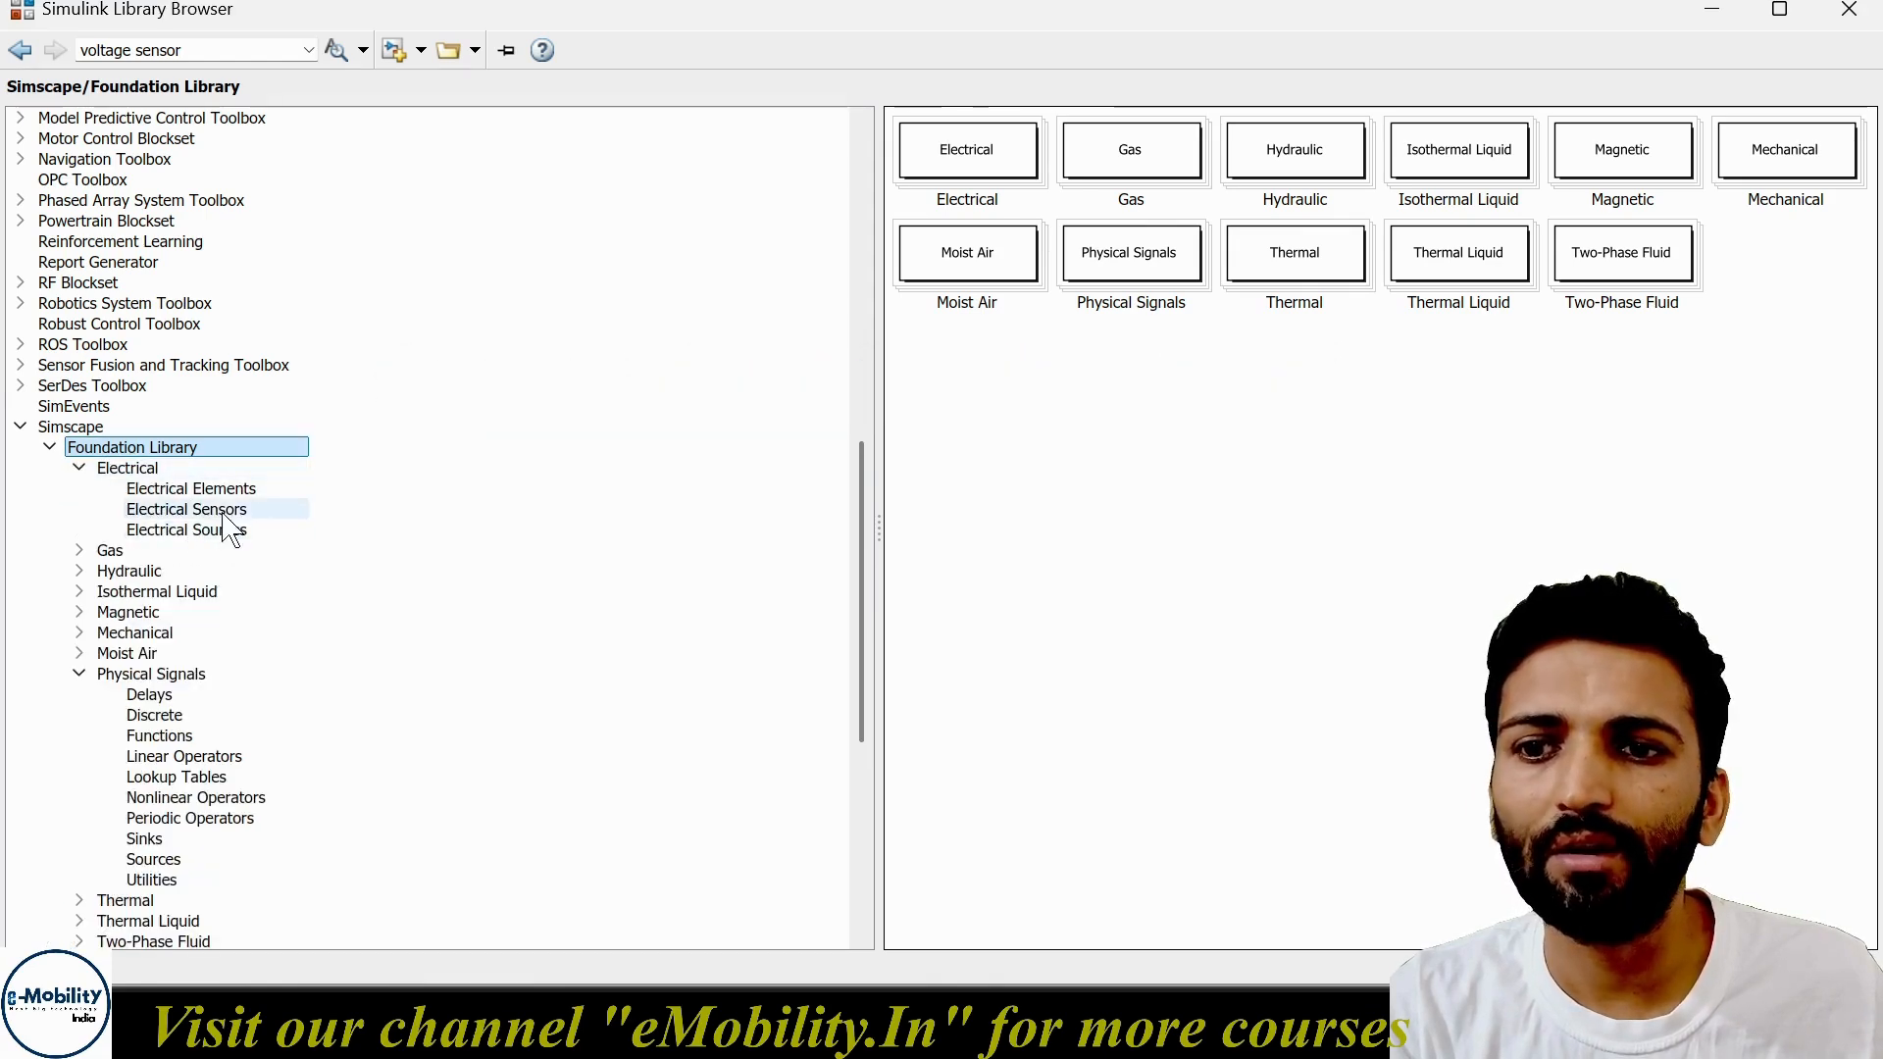
click(206, 489)
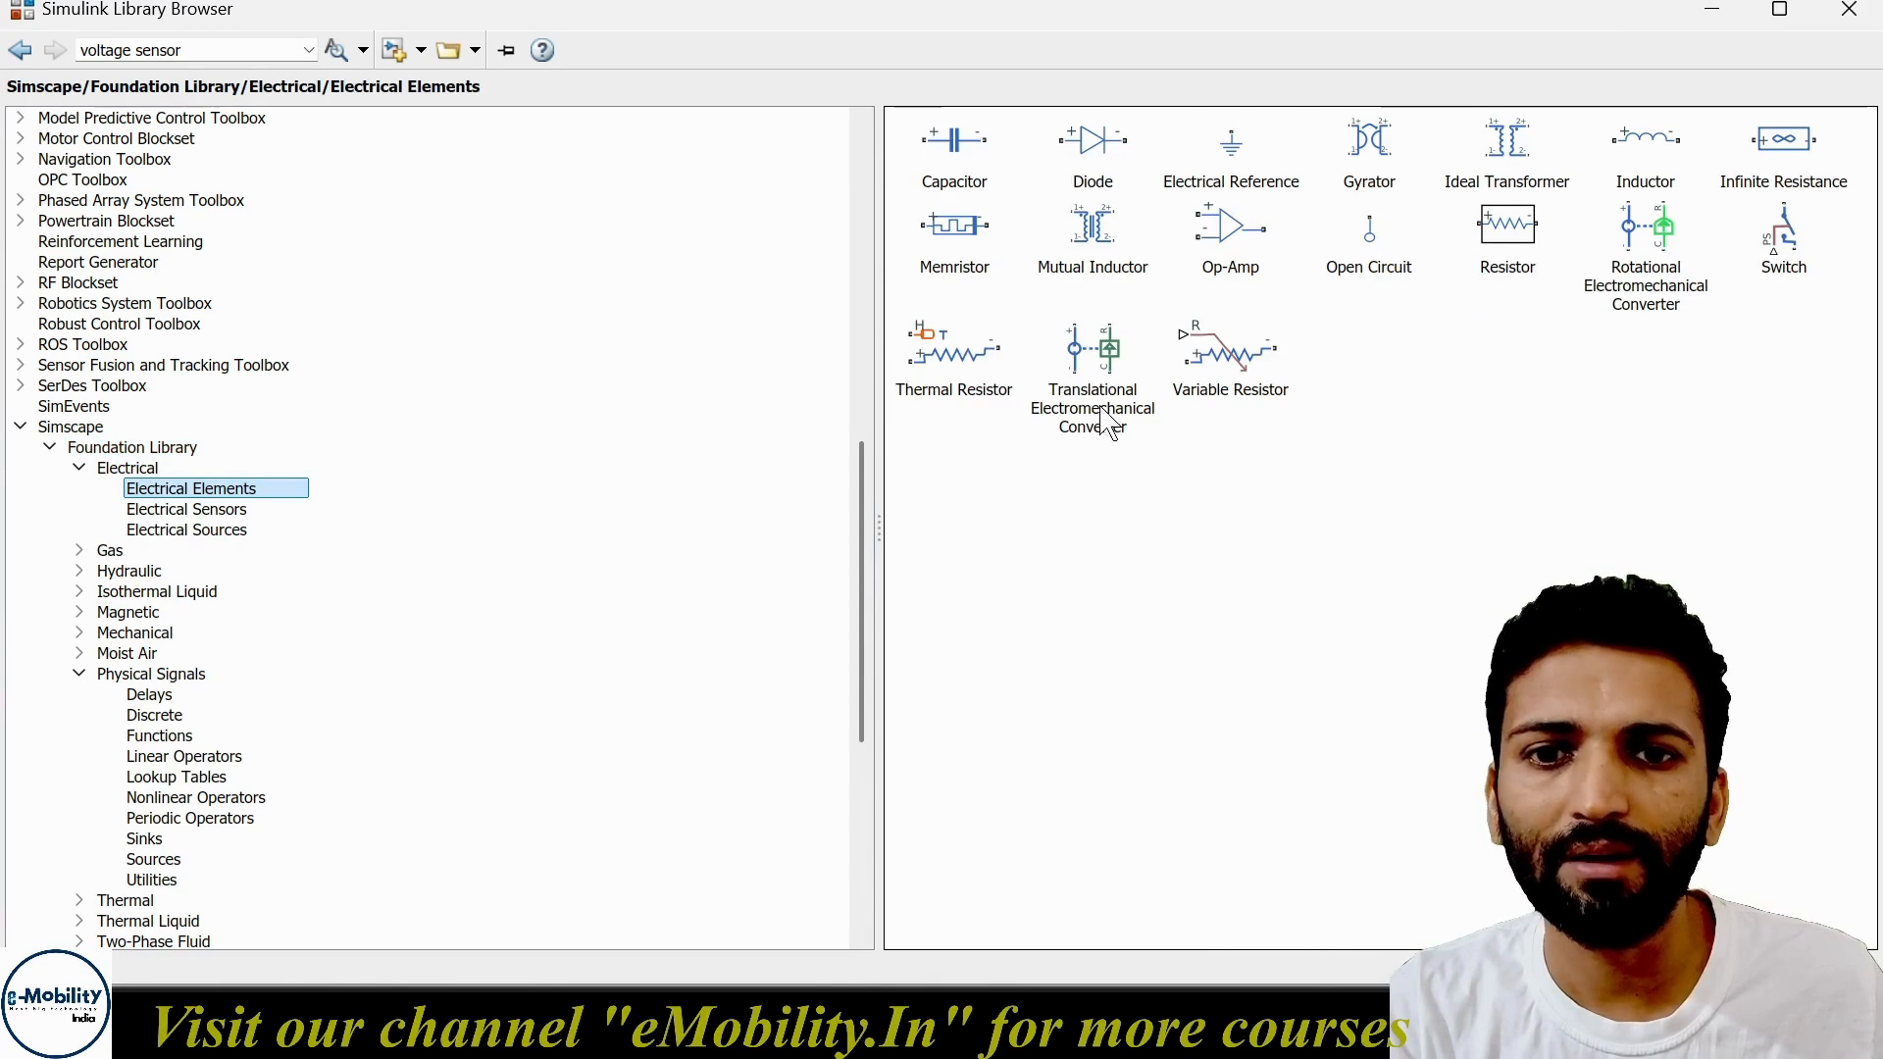
click(1711, 11)
- Move the Sine Wave block further left, away from the controlled source
click(824, 436)
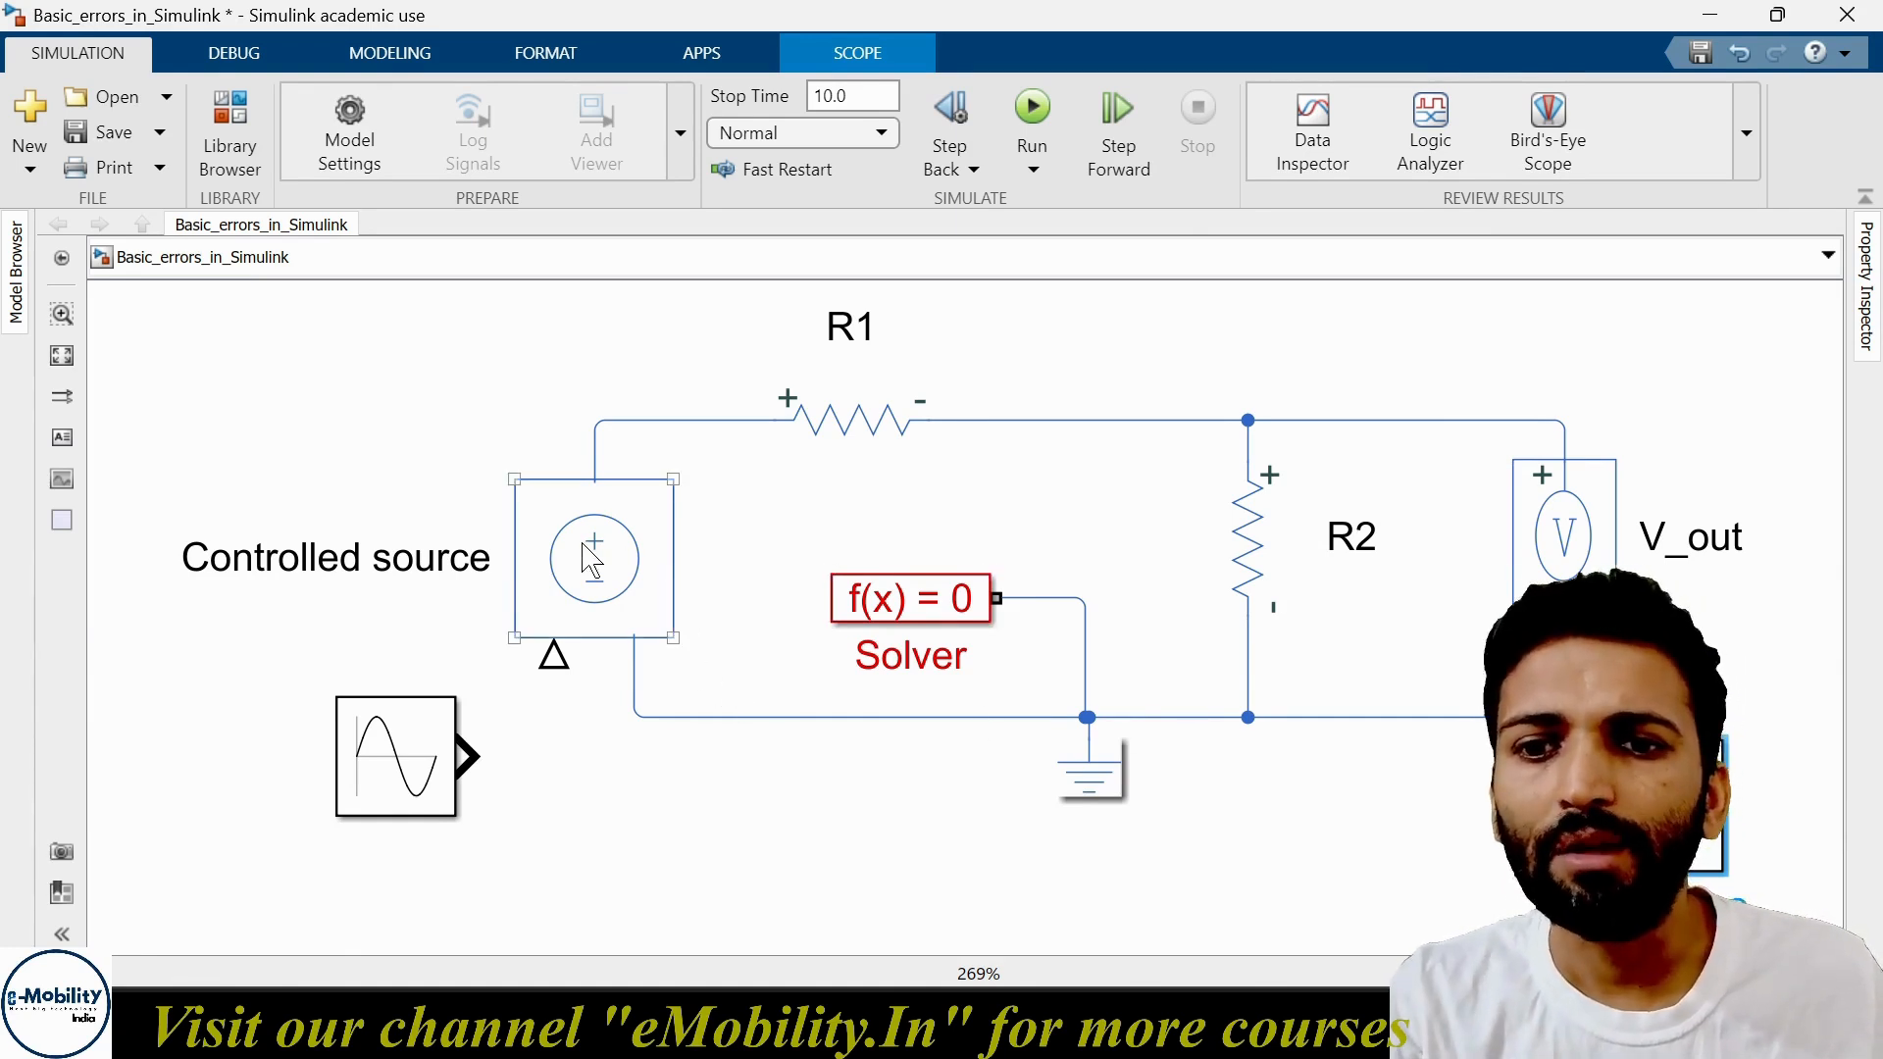
click(622, 575)
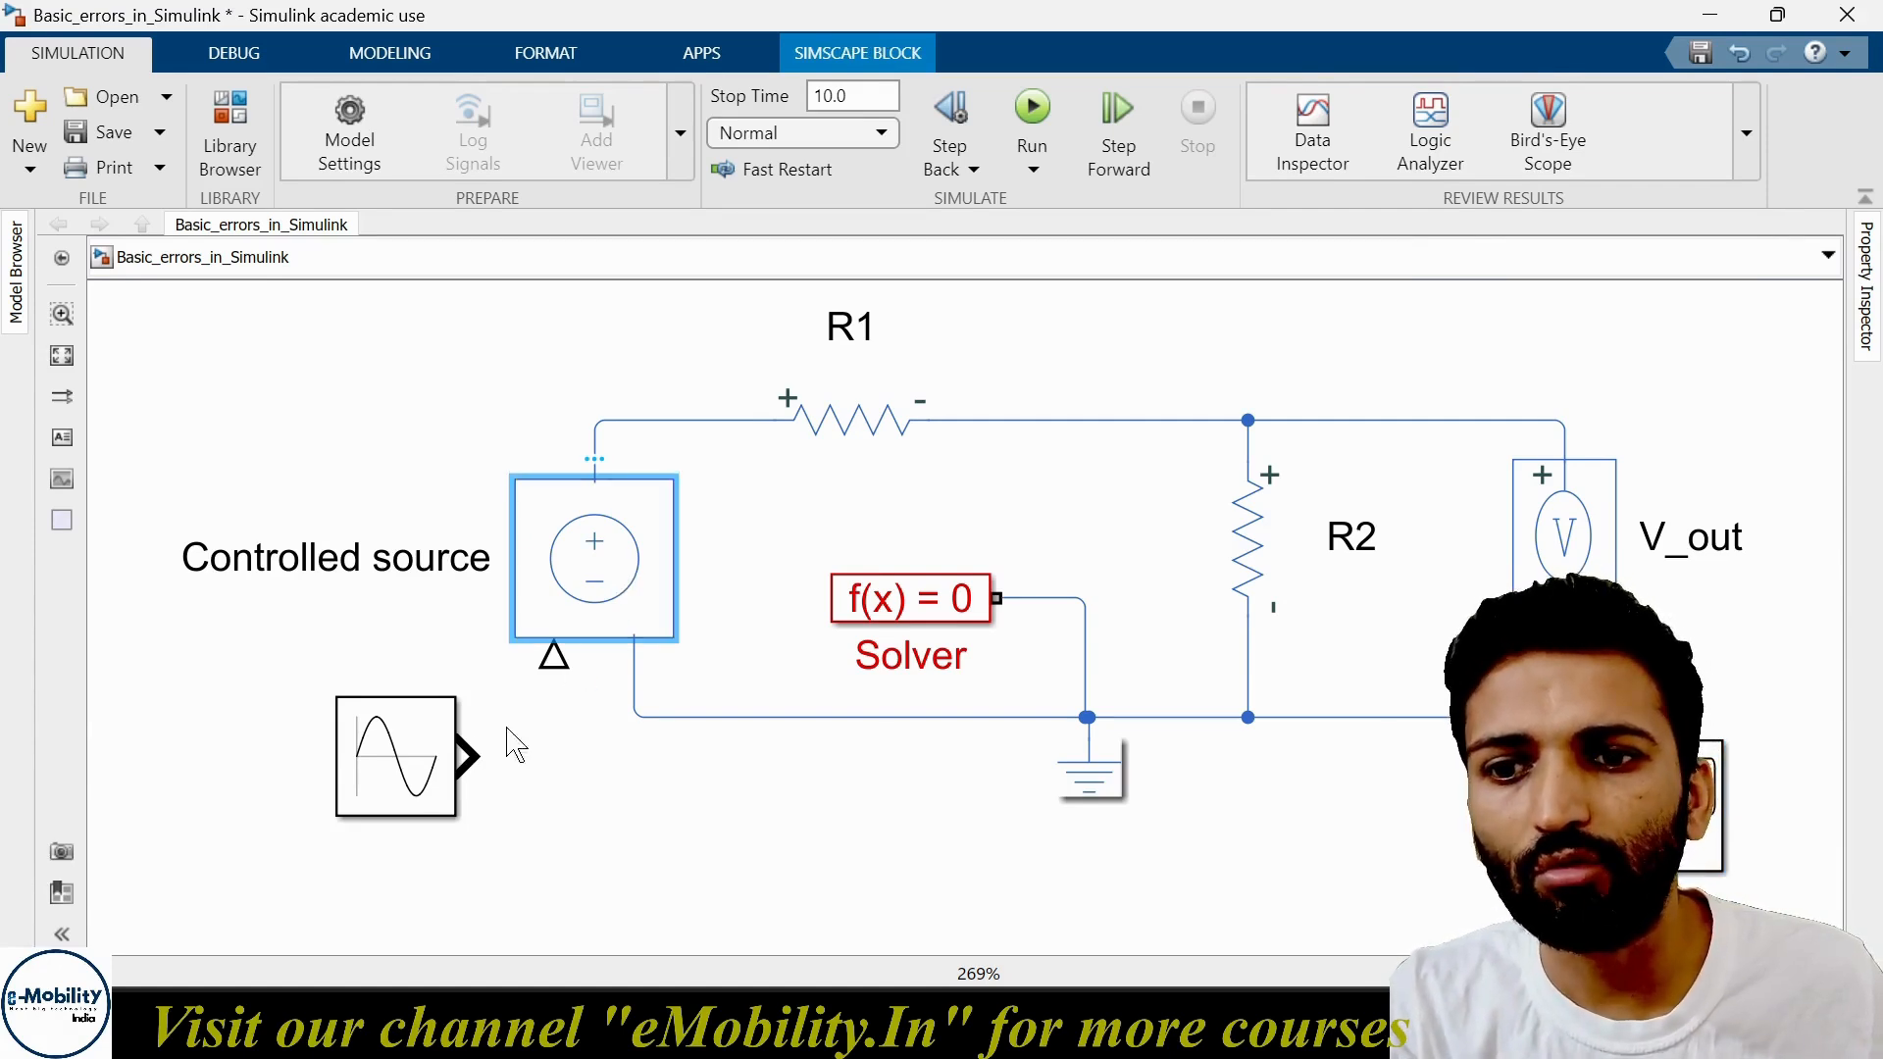
drag(398, 763, 279, 761)
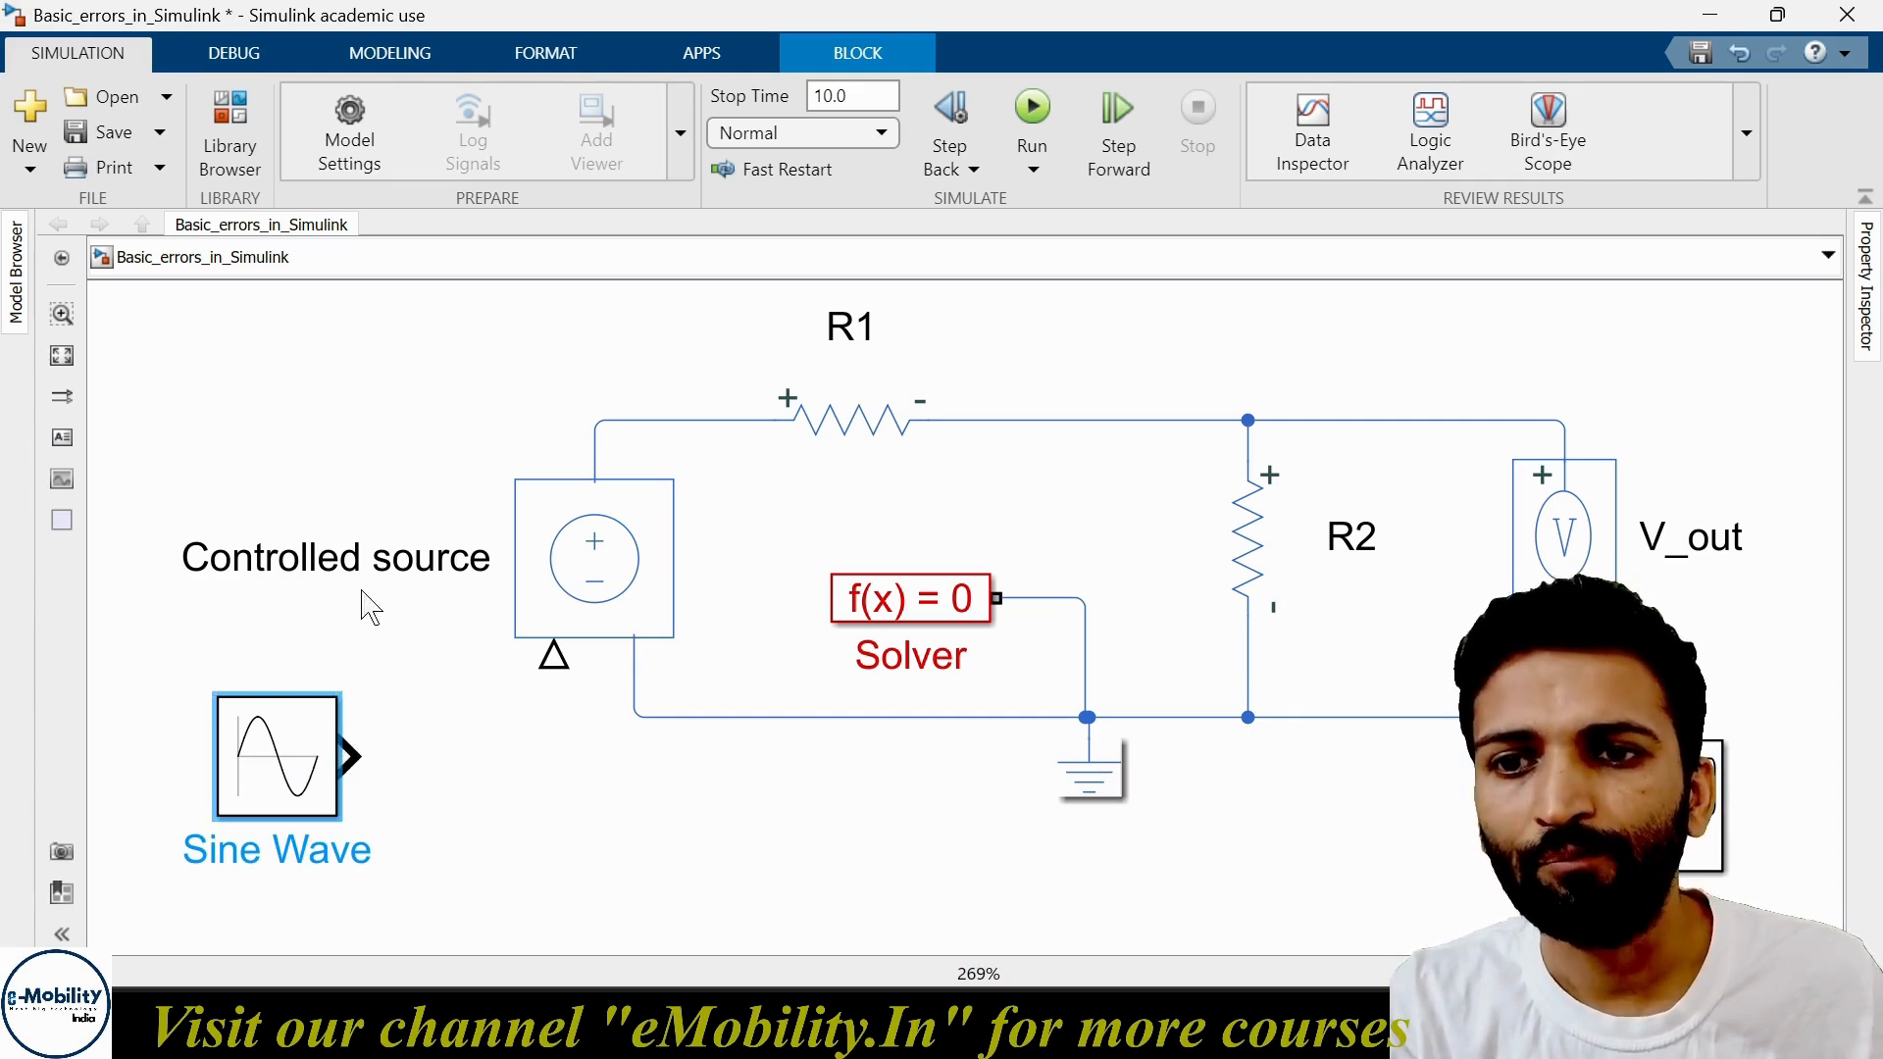
- Examine the main Simulink and Simscape libraries in the library browser, with the Simulink branch collapsed
click(229, 127)
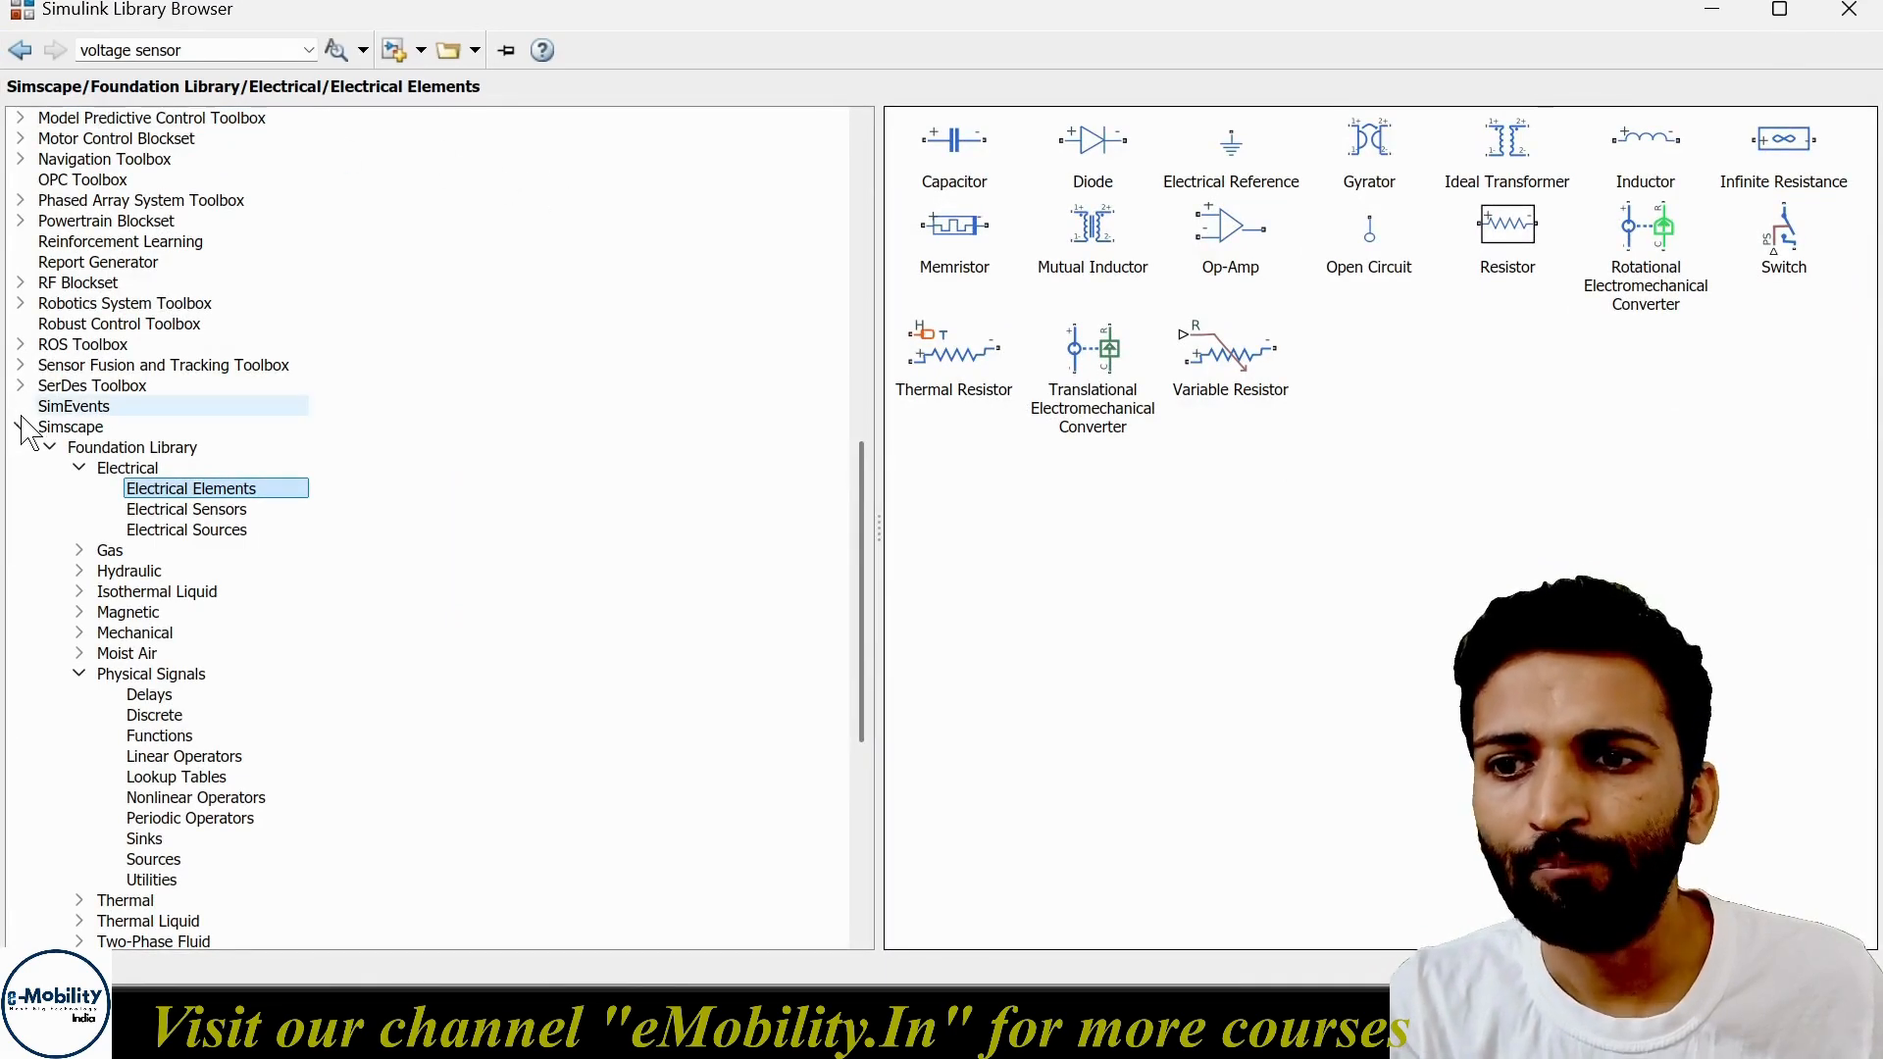
scroll(147, 416, up, 9)
scroll(166, 414, up, 5)
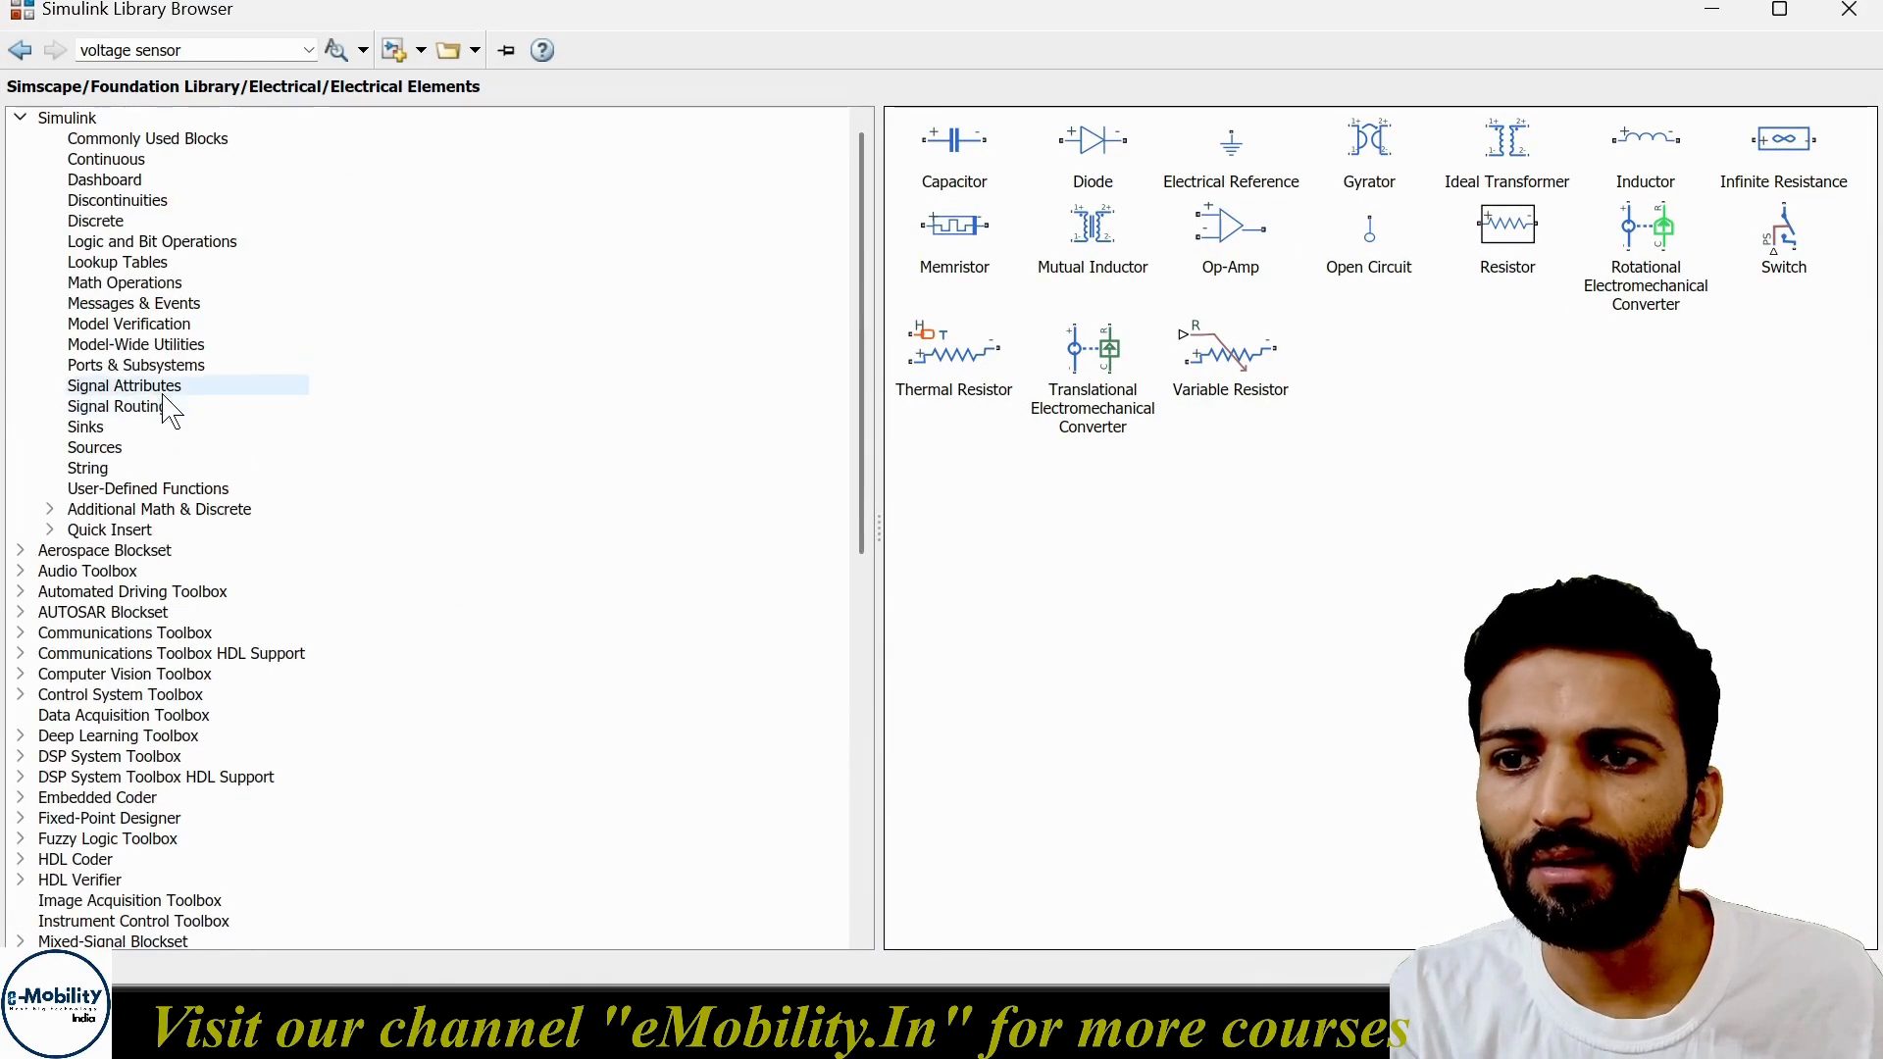
click(18, 117)
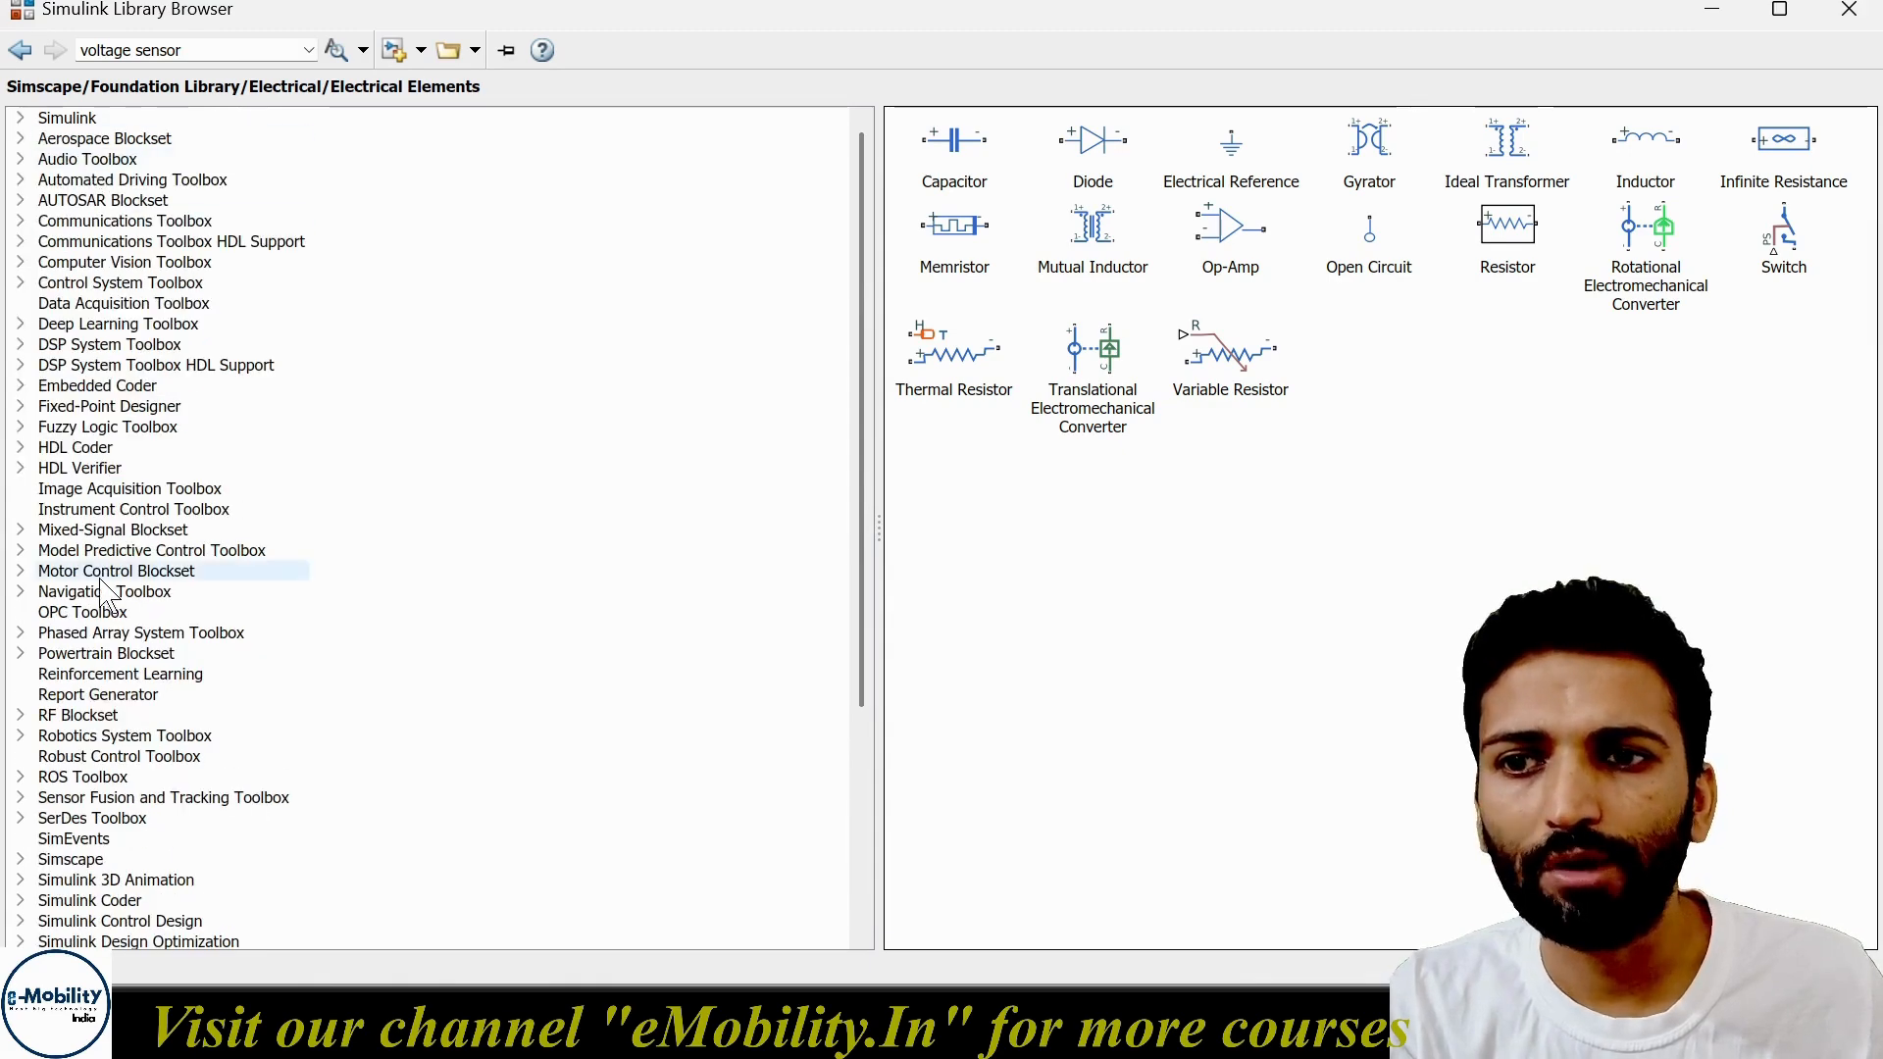
click(69, 118)
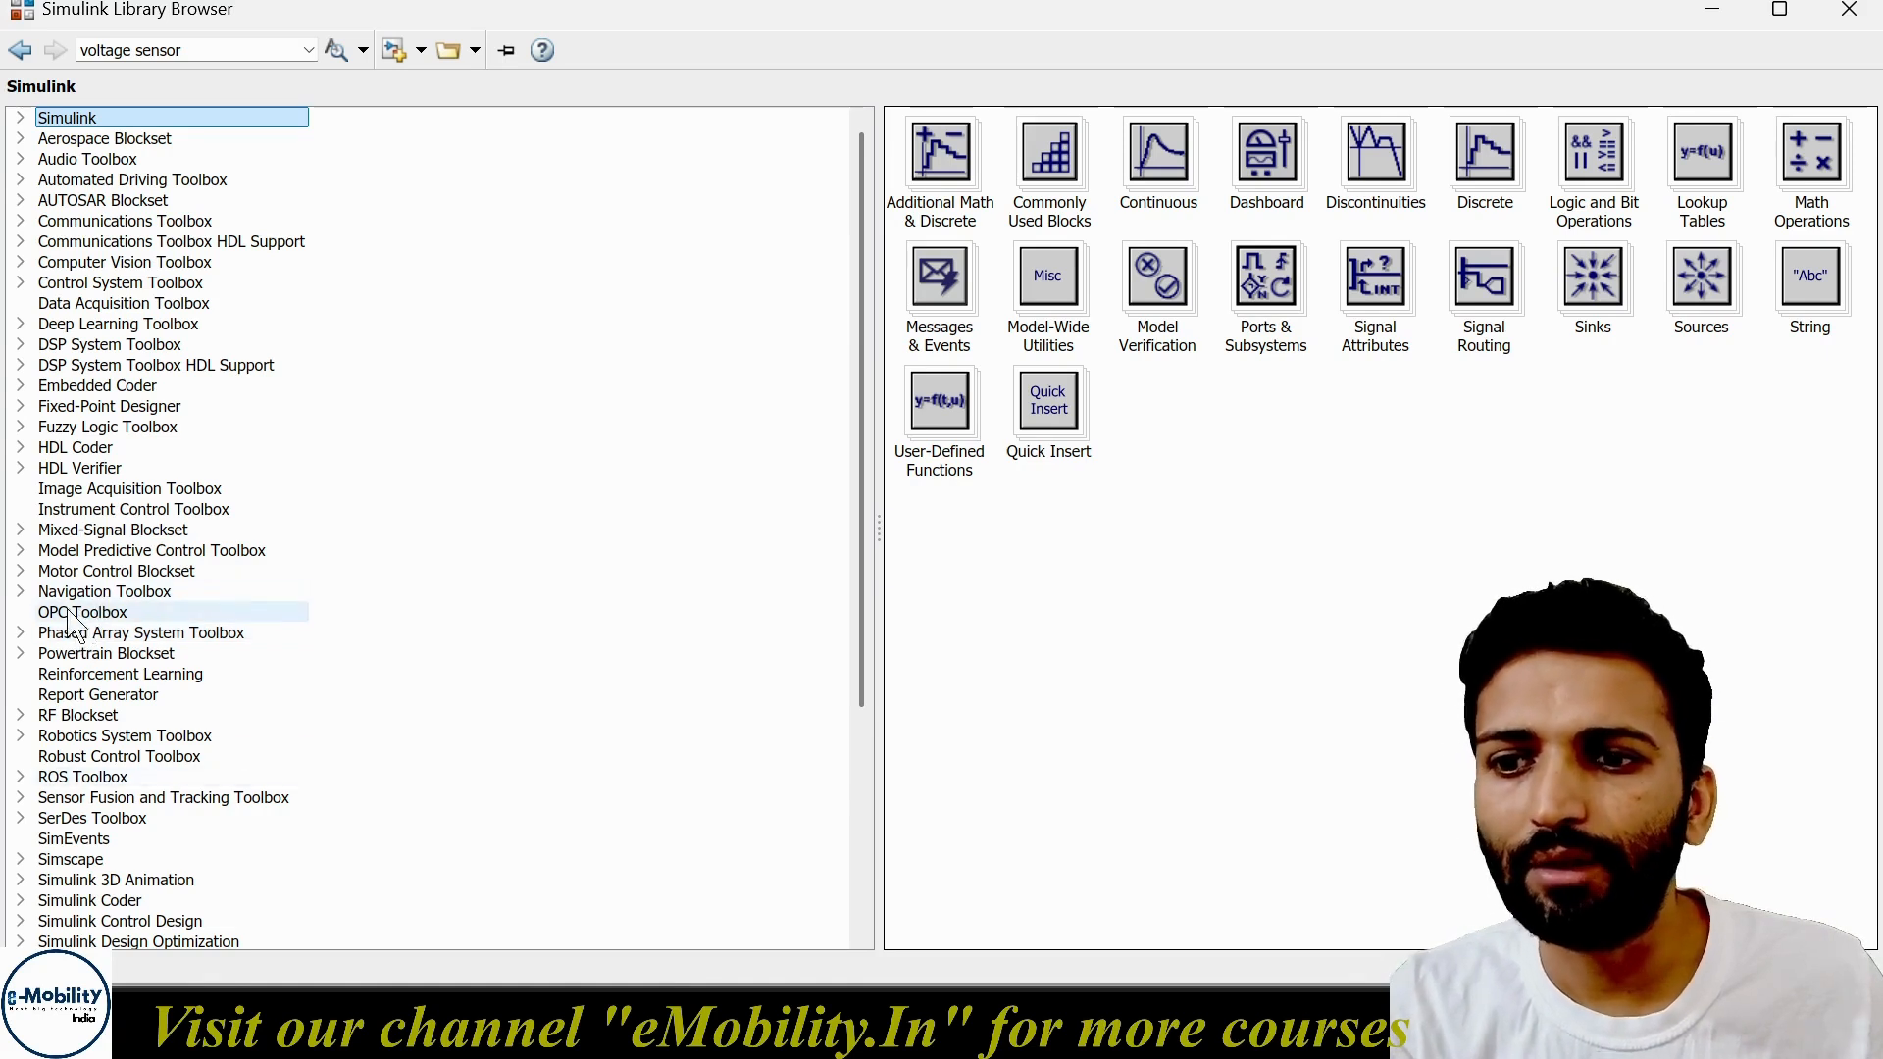
click(57, 861)
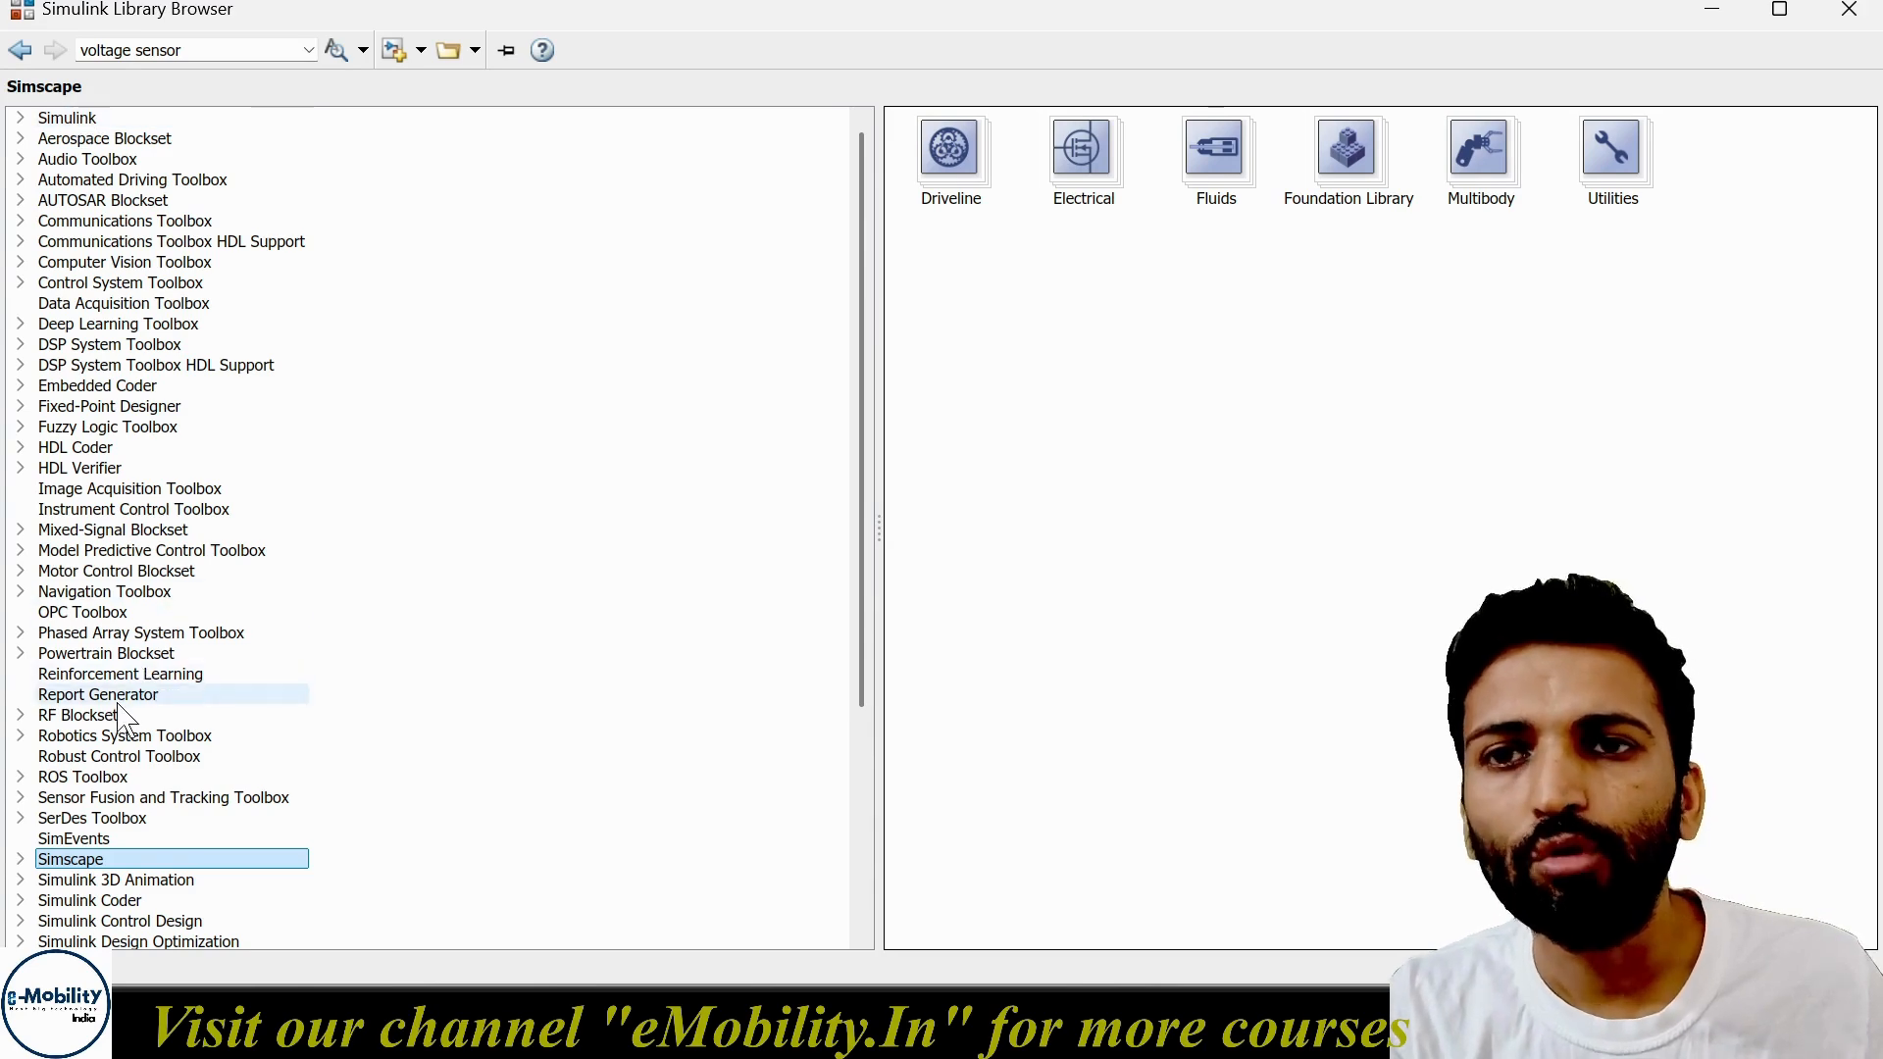
click(1848, 10)
- Try to connect the Sine Wave output directly to the controlled source's input port, and delete the lines drawn
click(554, 571)
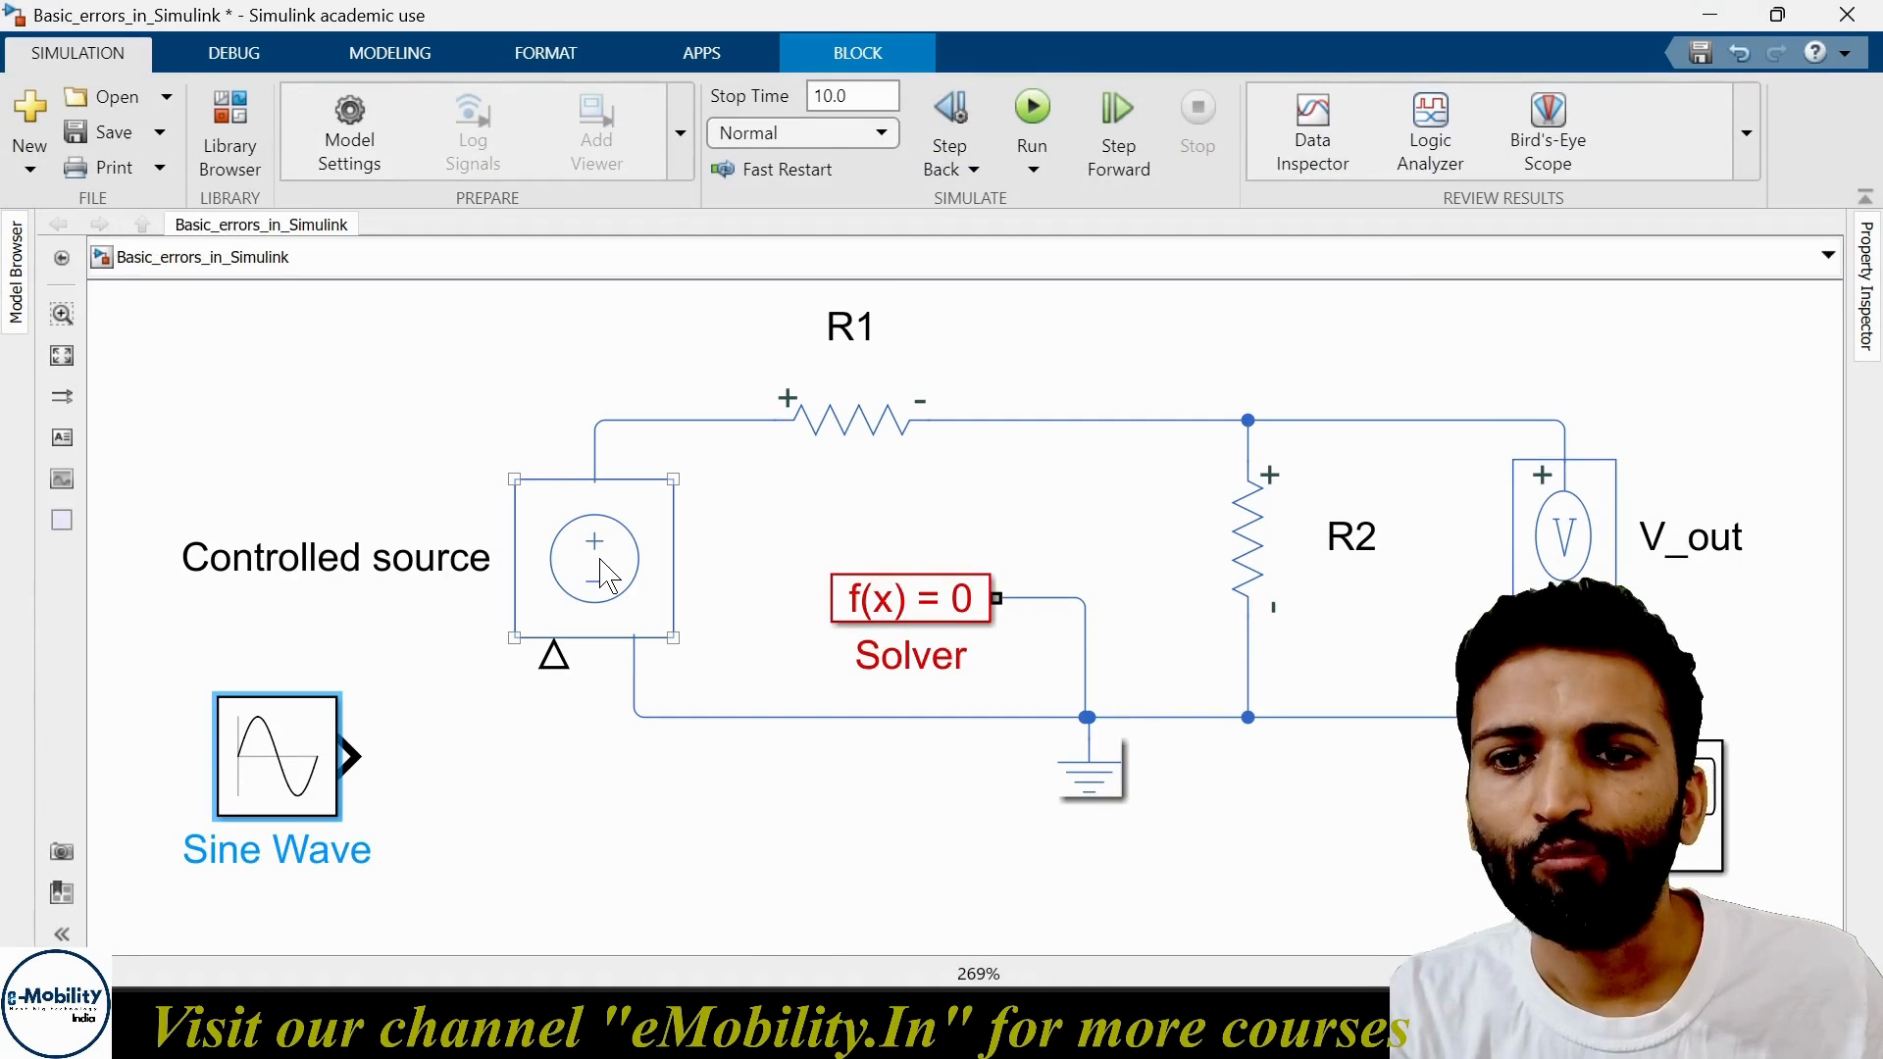
click(279, 760)
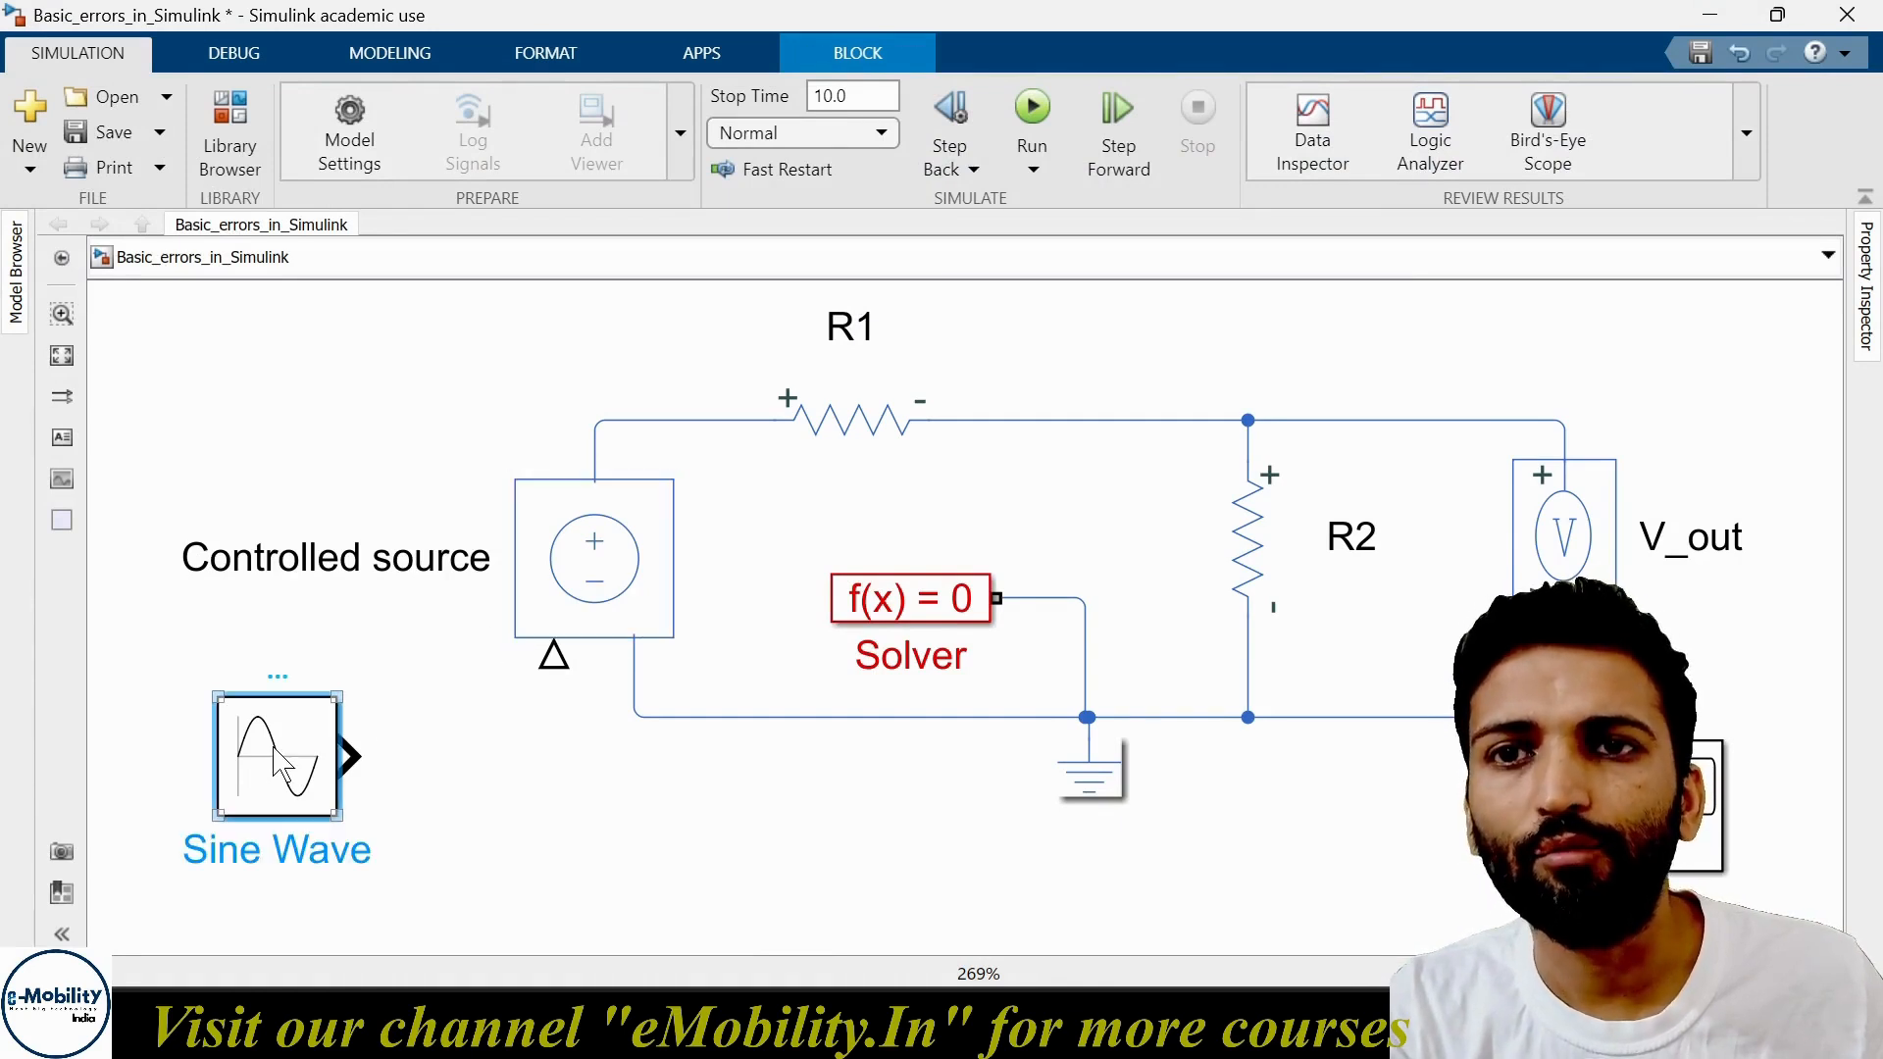
drag(353, 757, 552, 655)
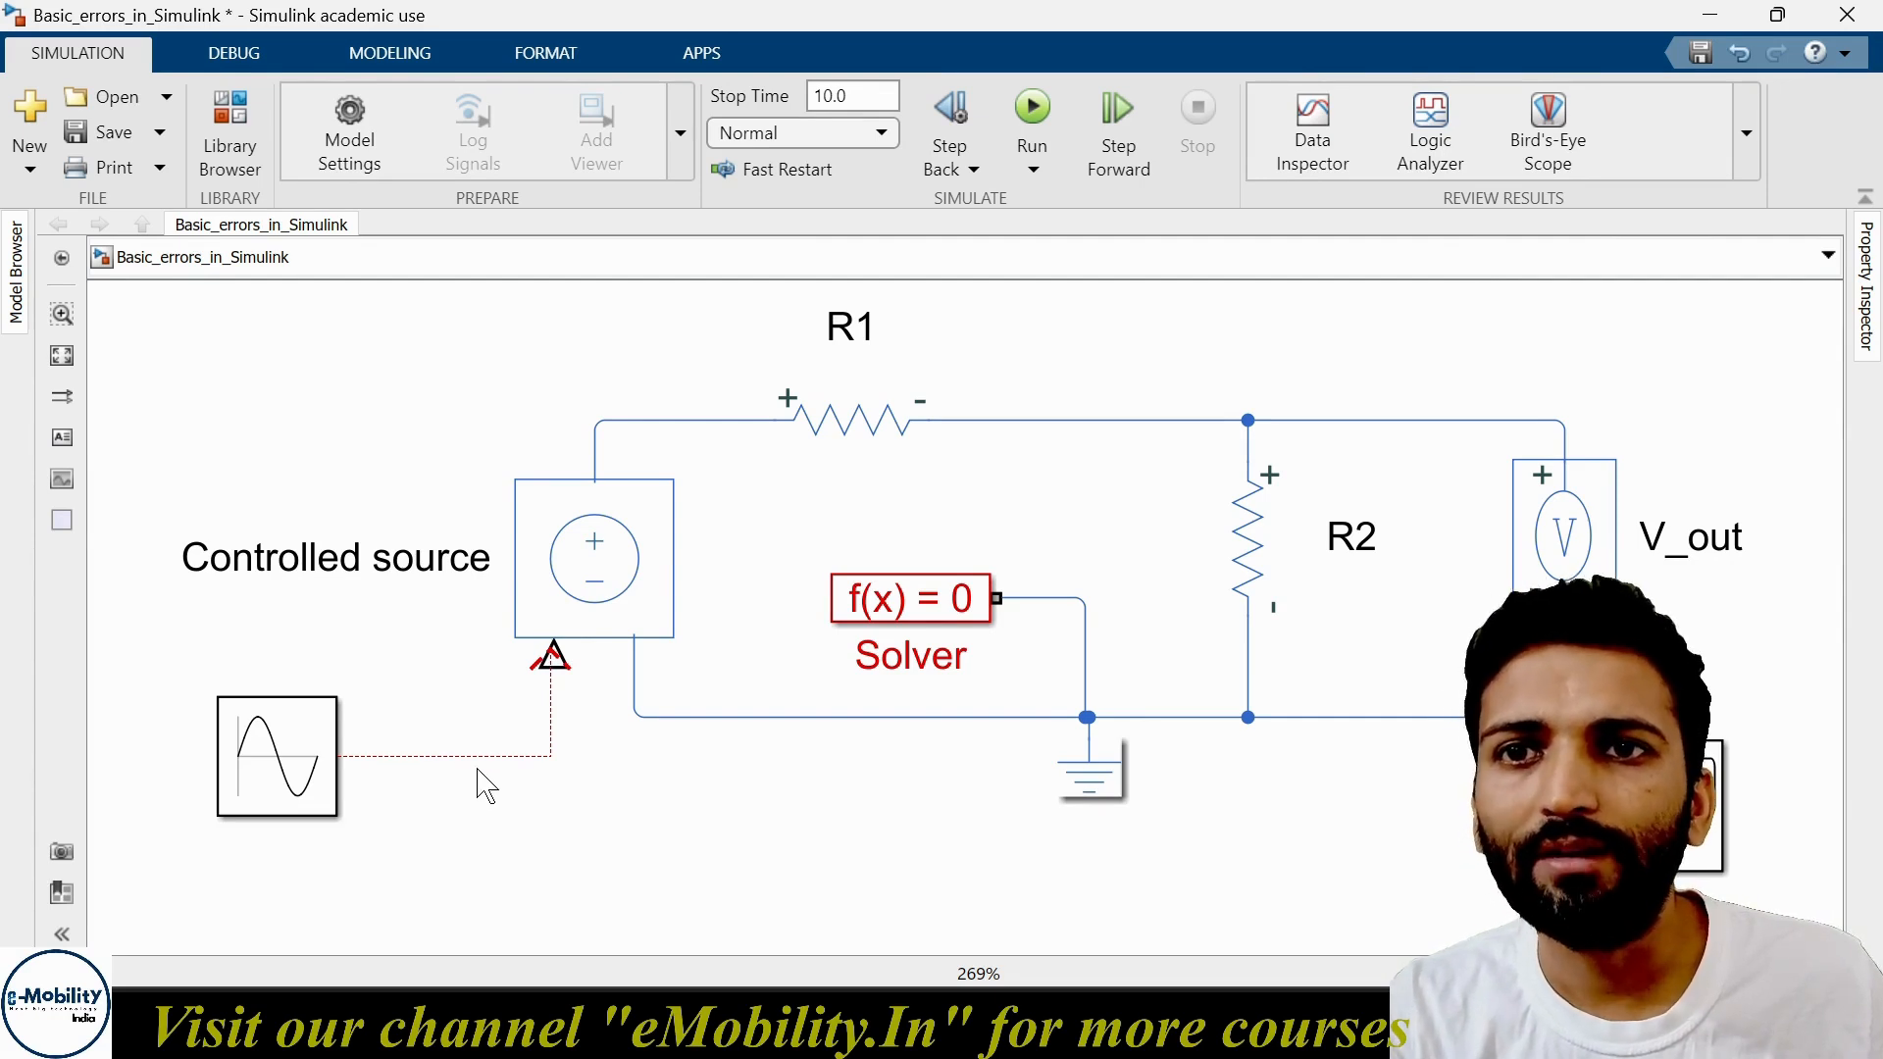
mouse_move(554, 657)
mouse_down()
mouse_move(495, 730)
mouse_move(539, 742)
mouse_up()
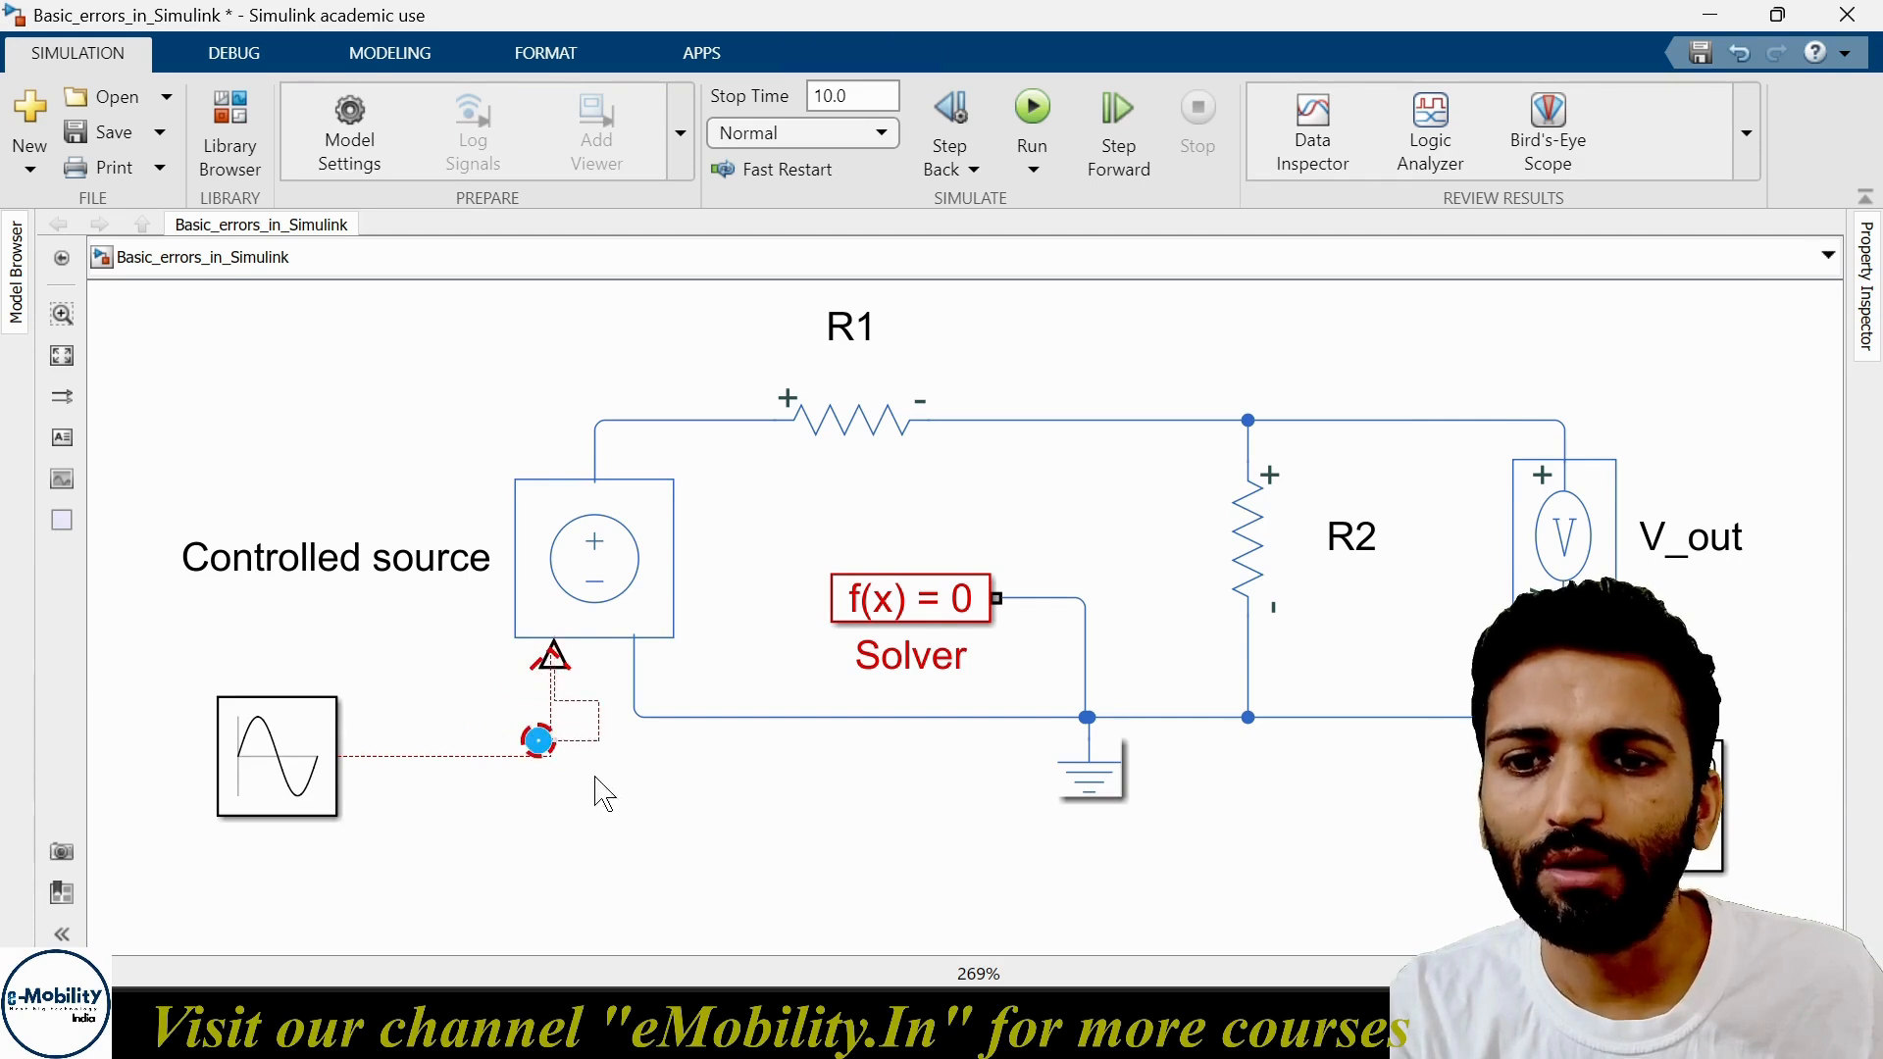
click(535, 741)
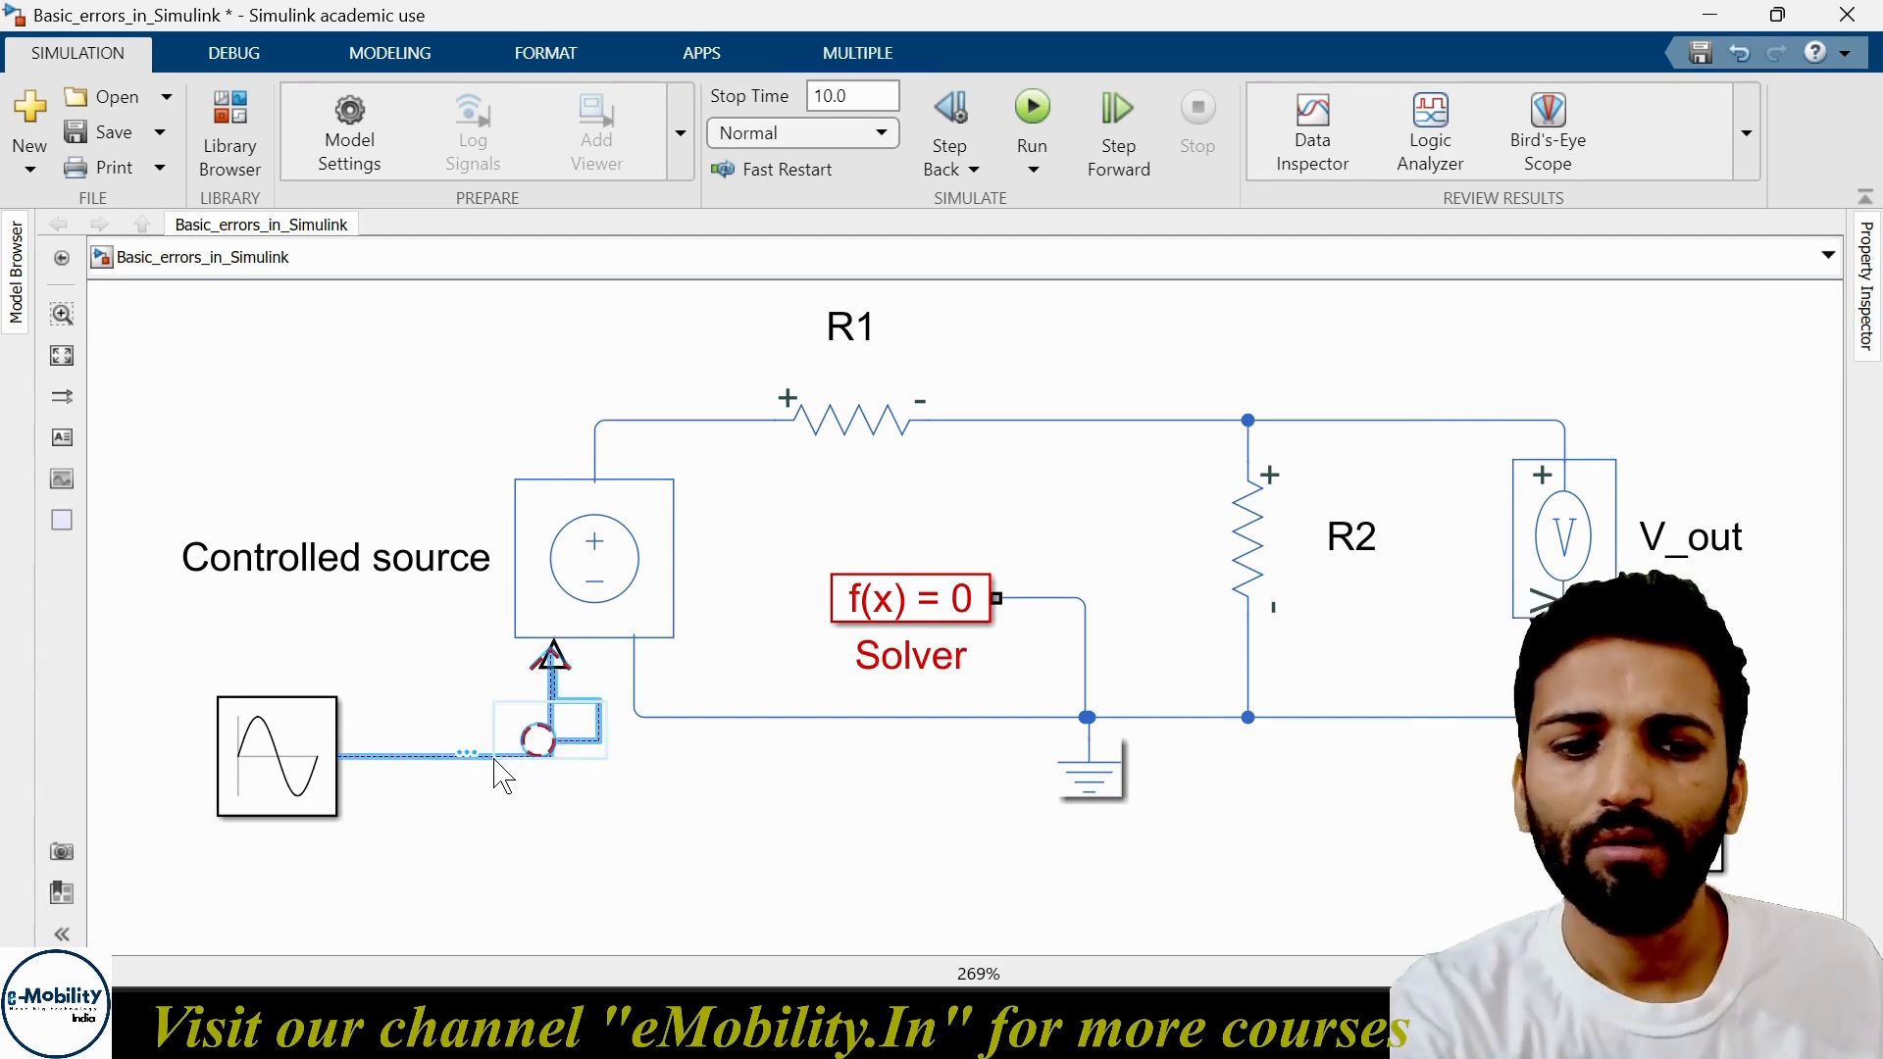
key(Delete)
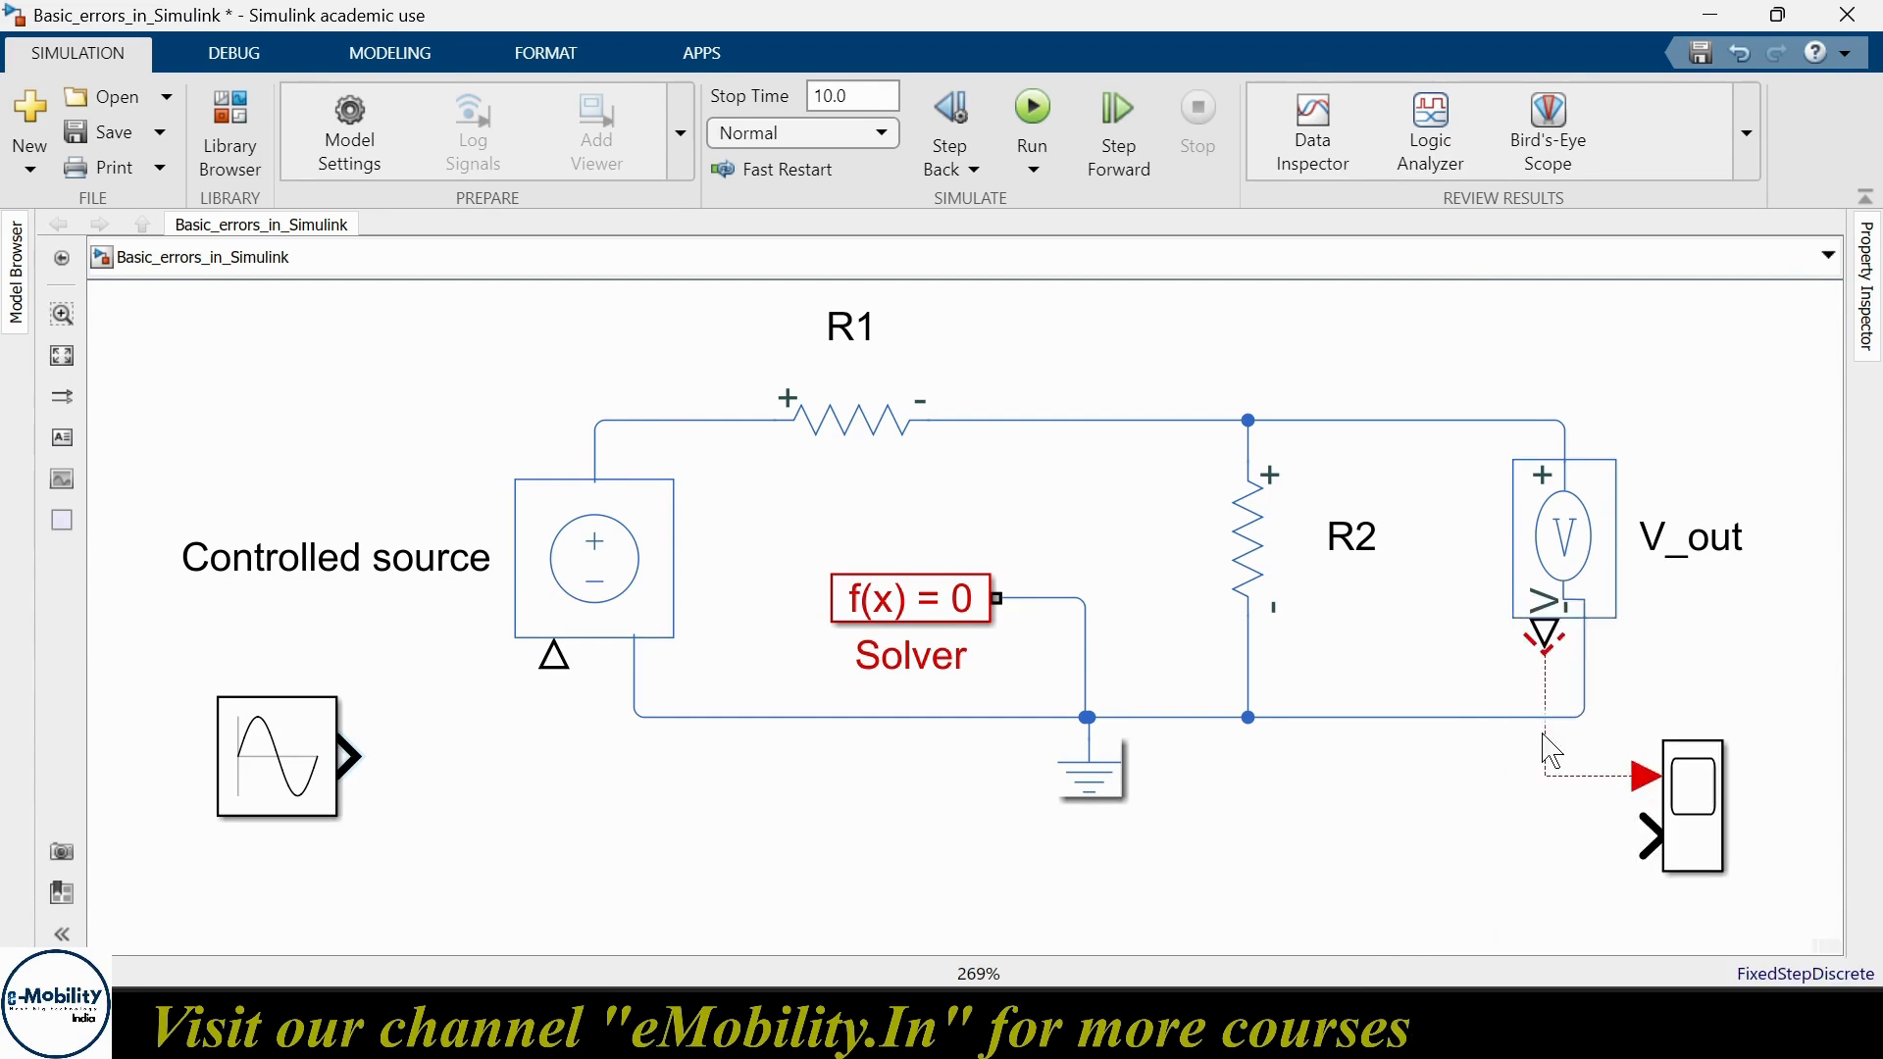
- Delete the broken signal line between the V_out sensor and the scope
click(1572, 778)
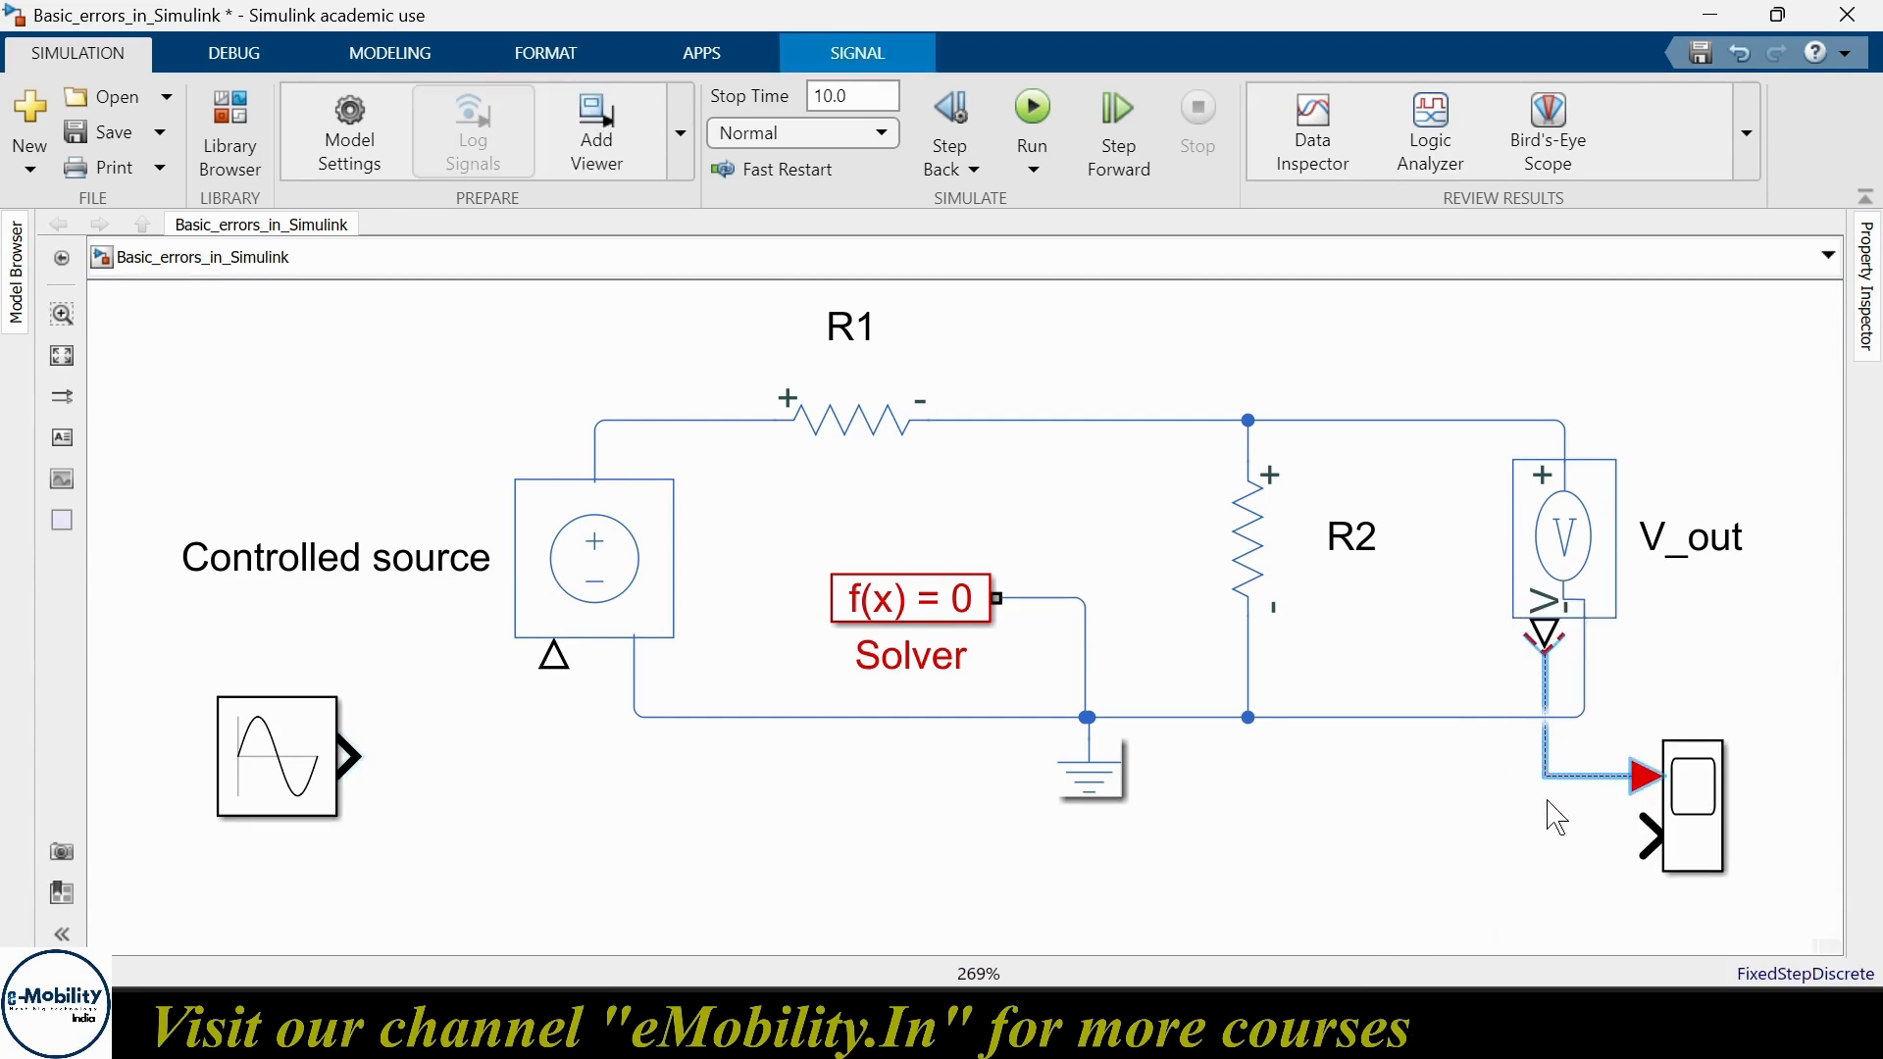
click(1611, 792)
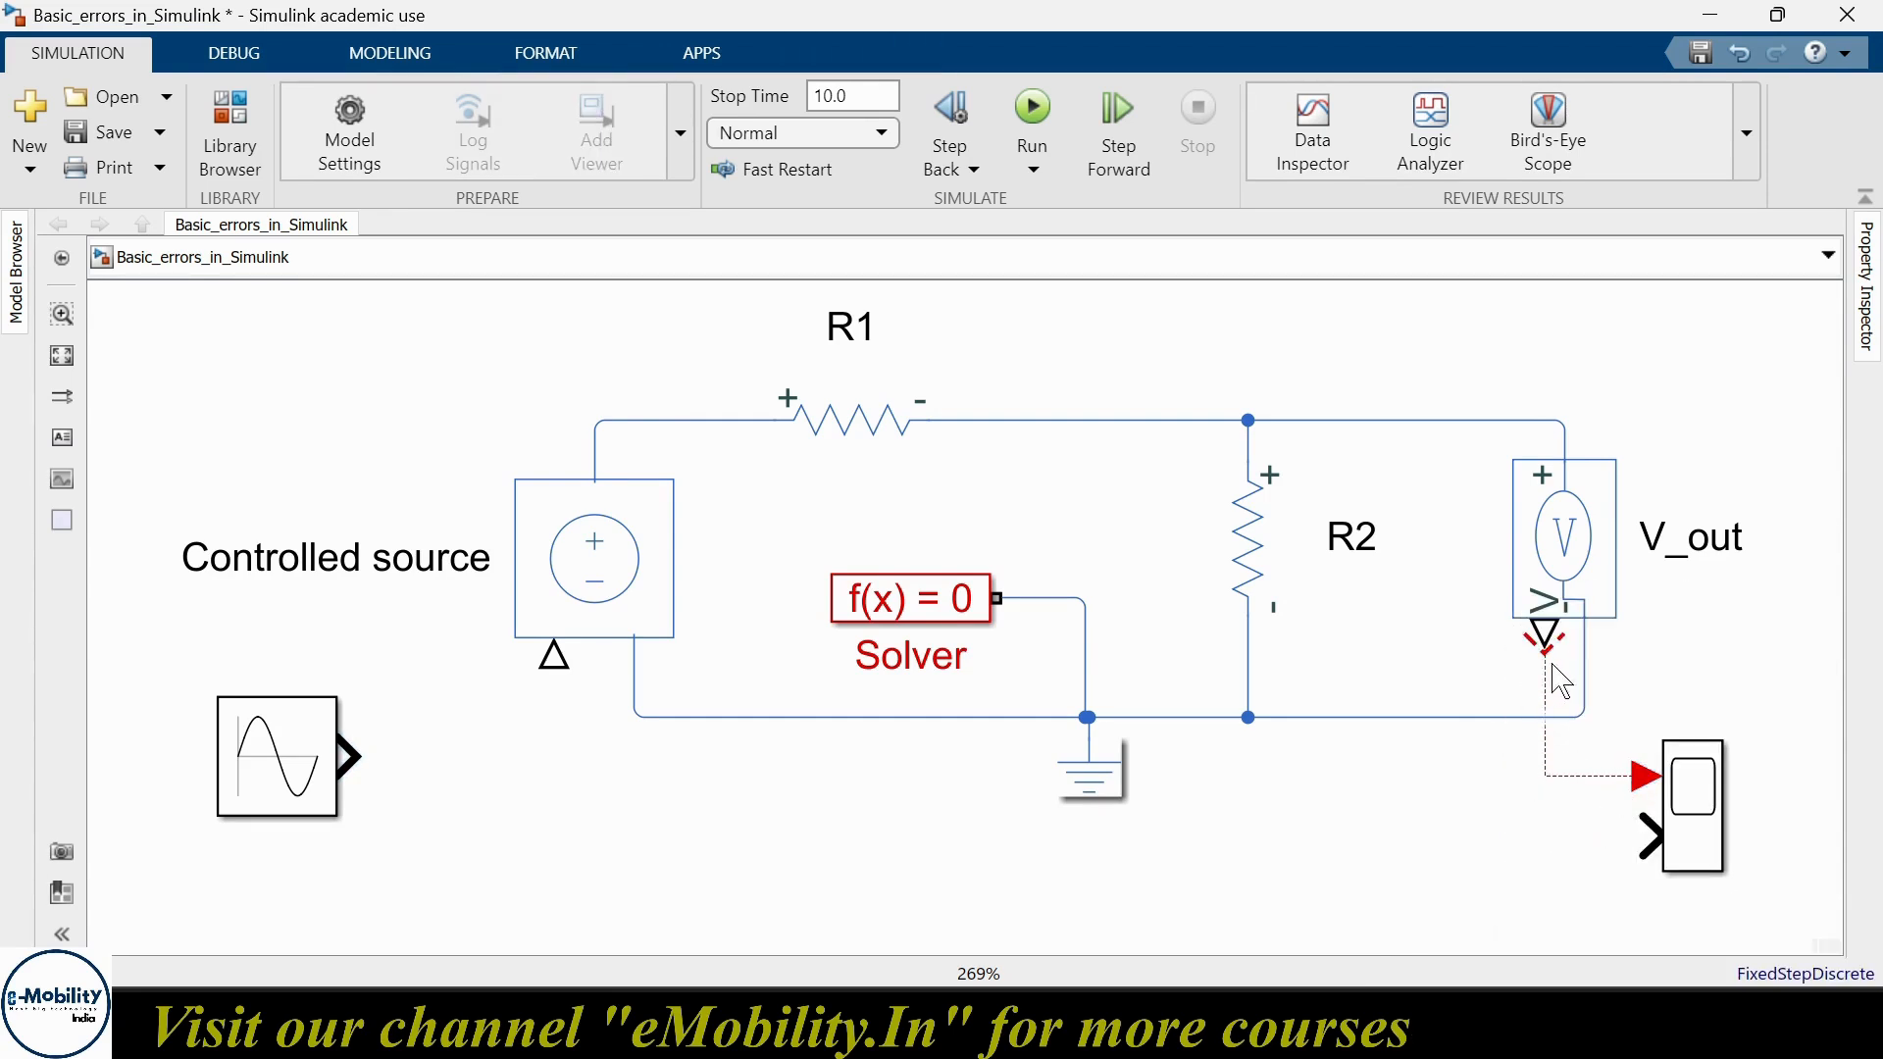
mouse_move(1540, 653)
mouse_down()
mouse_move(1538, 755)
mouse_move(1547, 643)
mouse_move(1551, 677)
mouse_up()
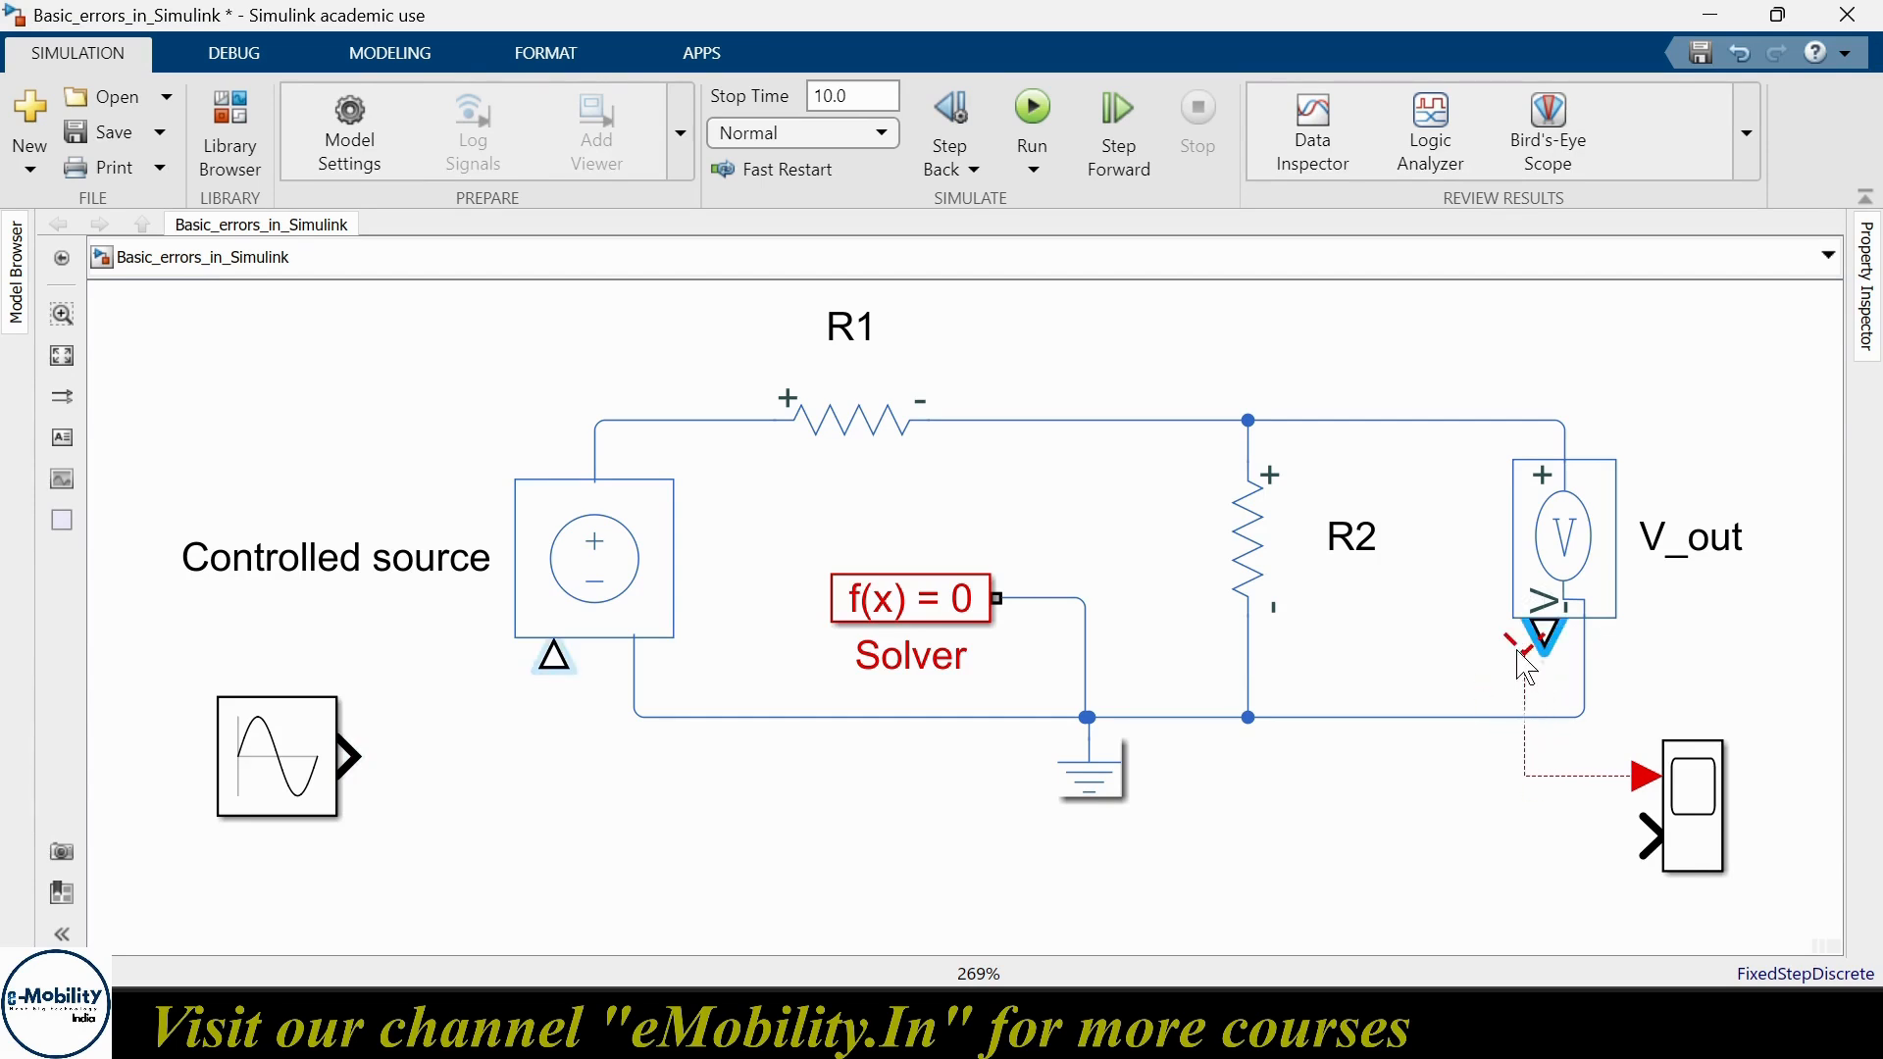
click(1524, 685)
key(Delete)
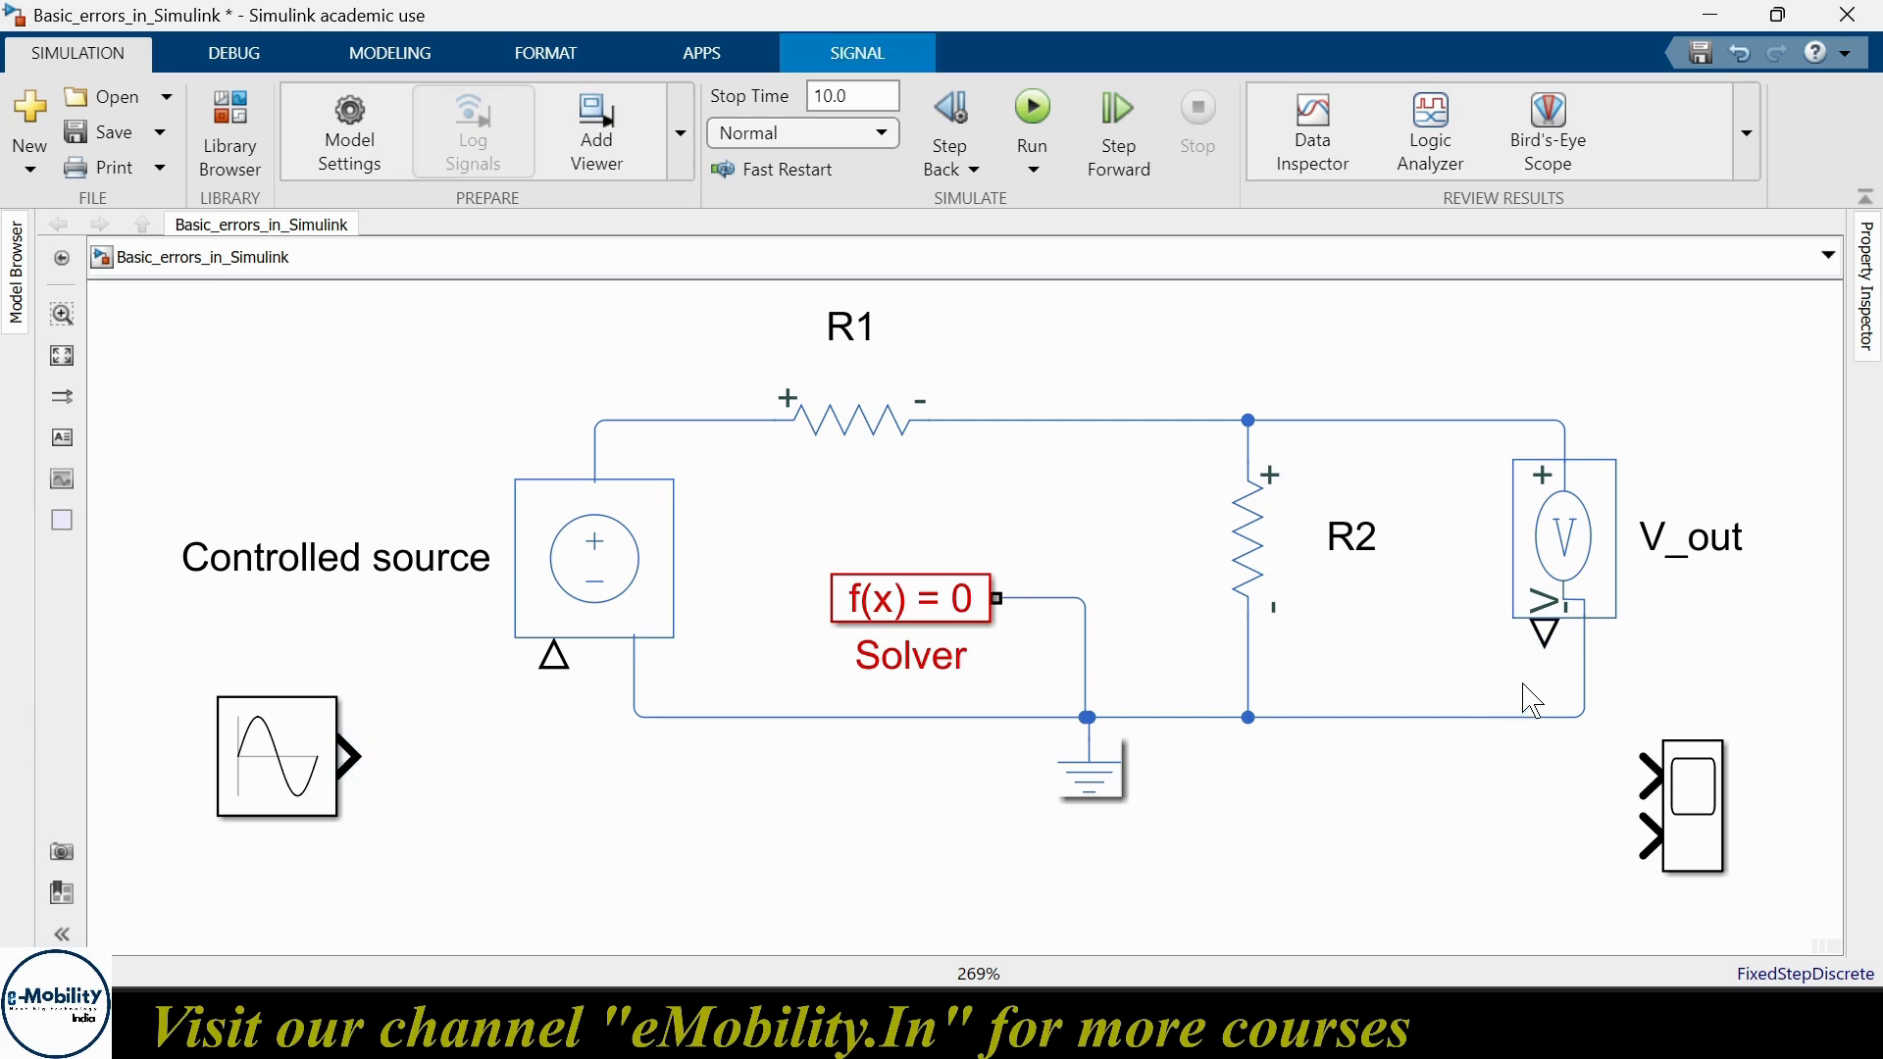
- Compare the Sine Wave block with the controlled source and the connected R1, R2 and Solver circuit blocks
double_click(584, 809)
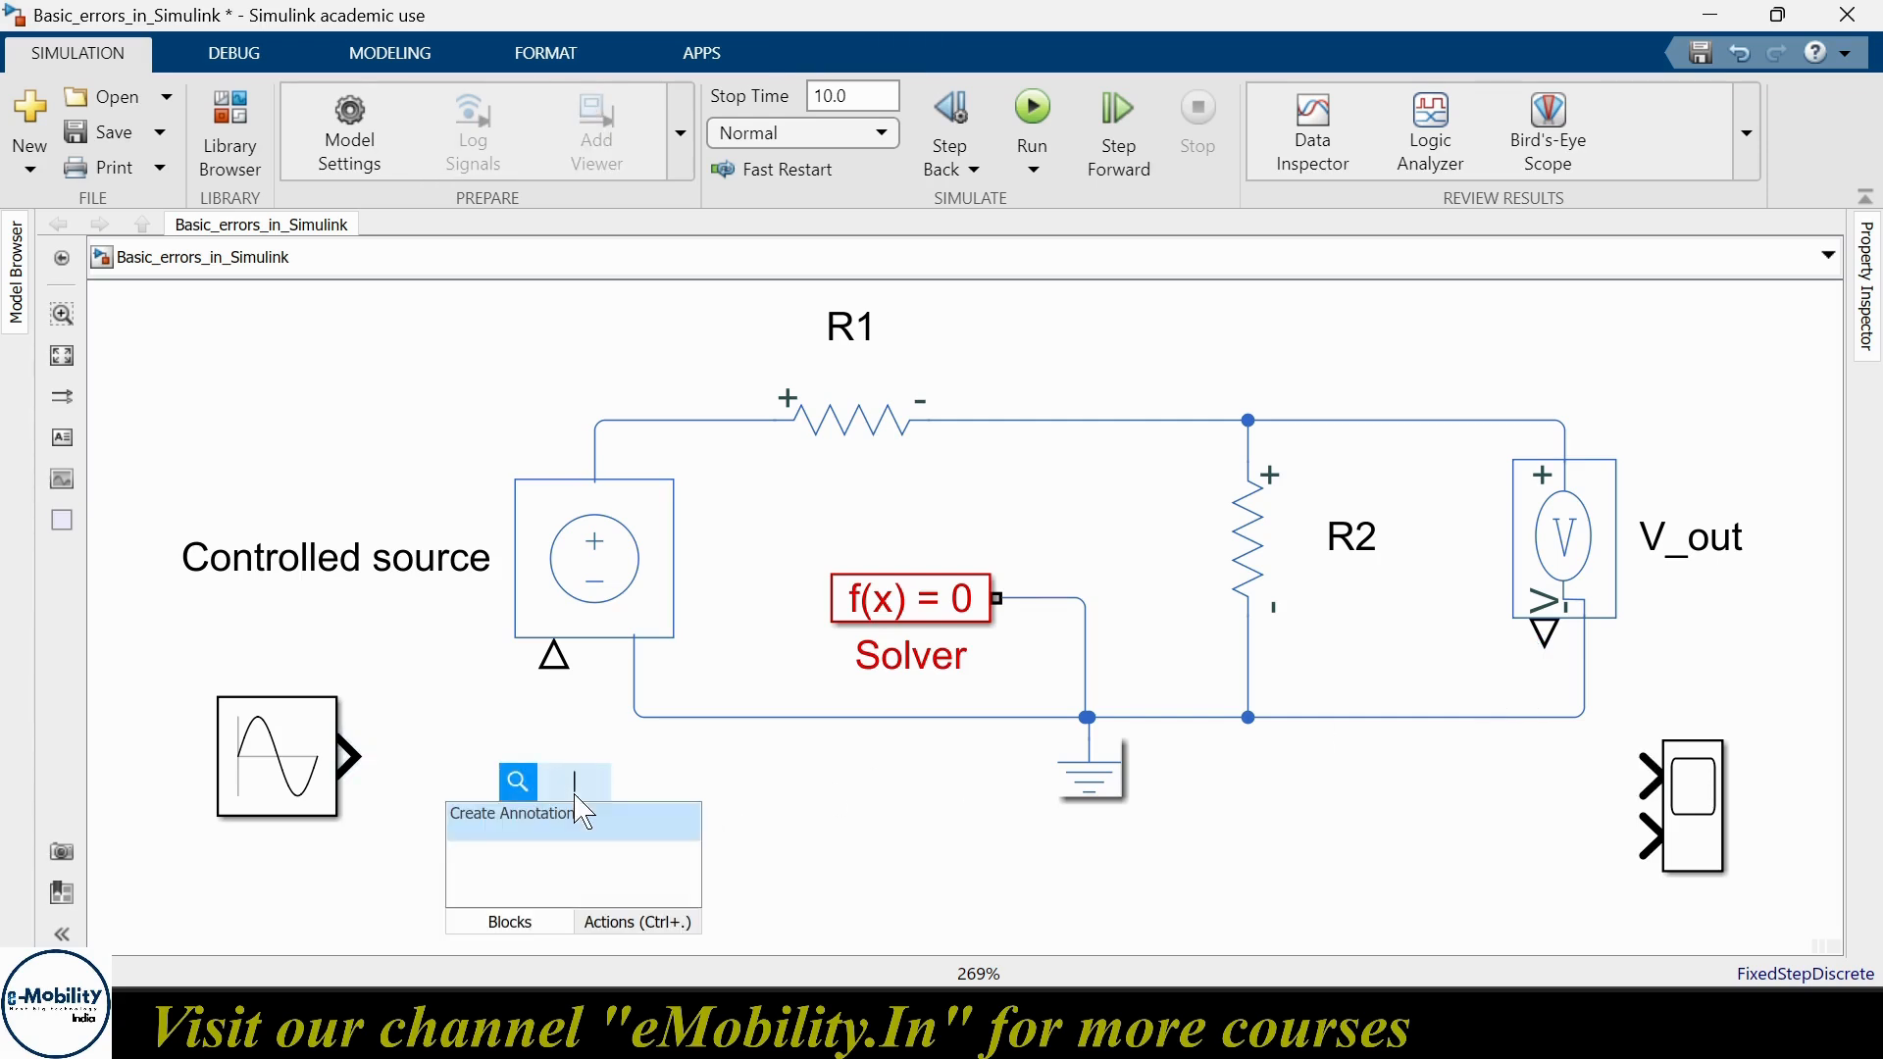
click(828, 822)
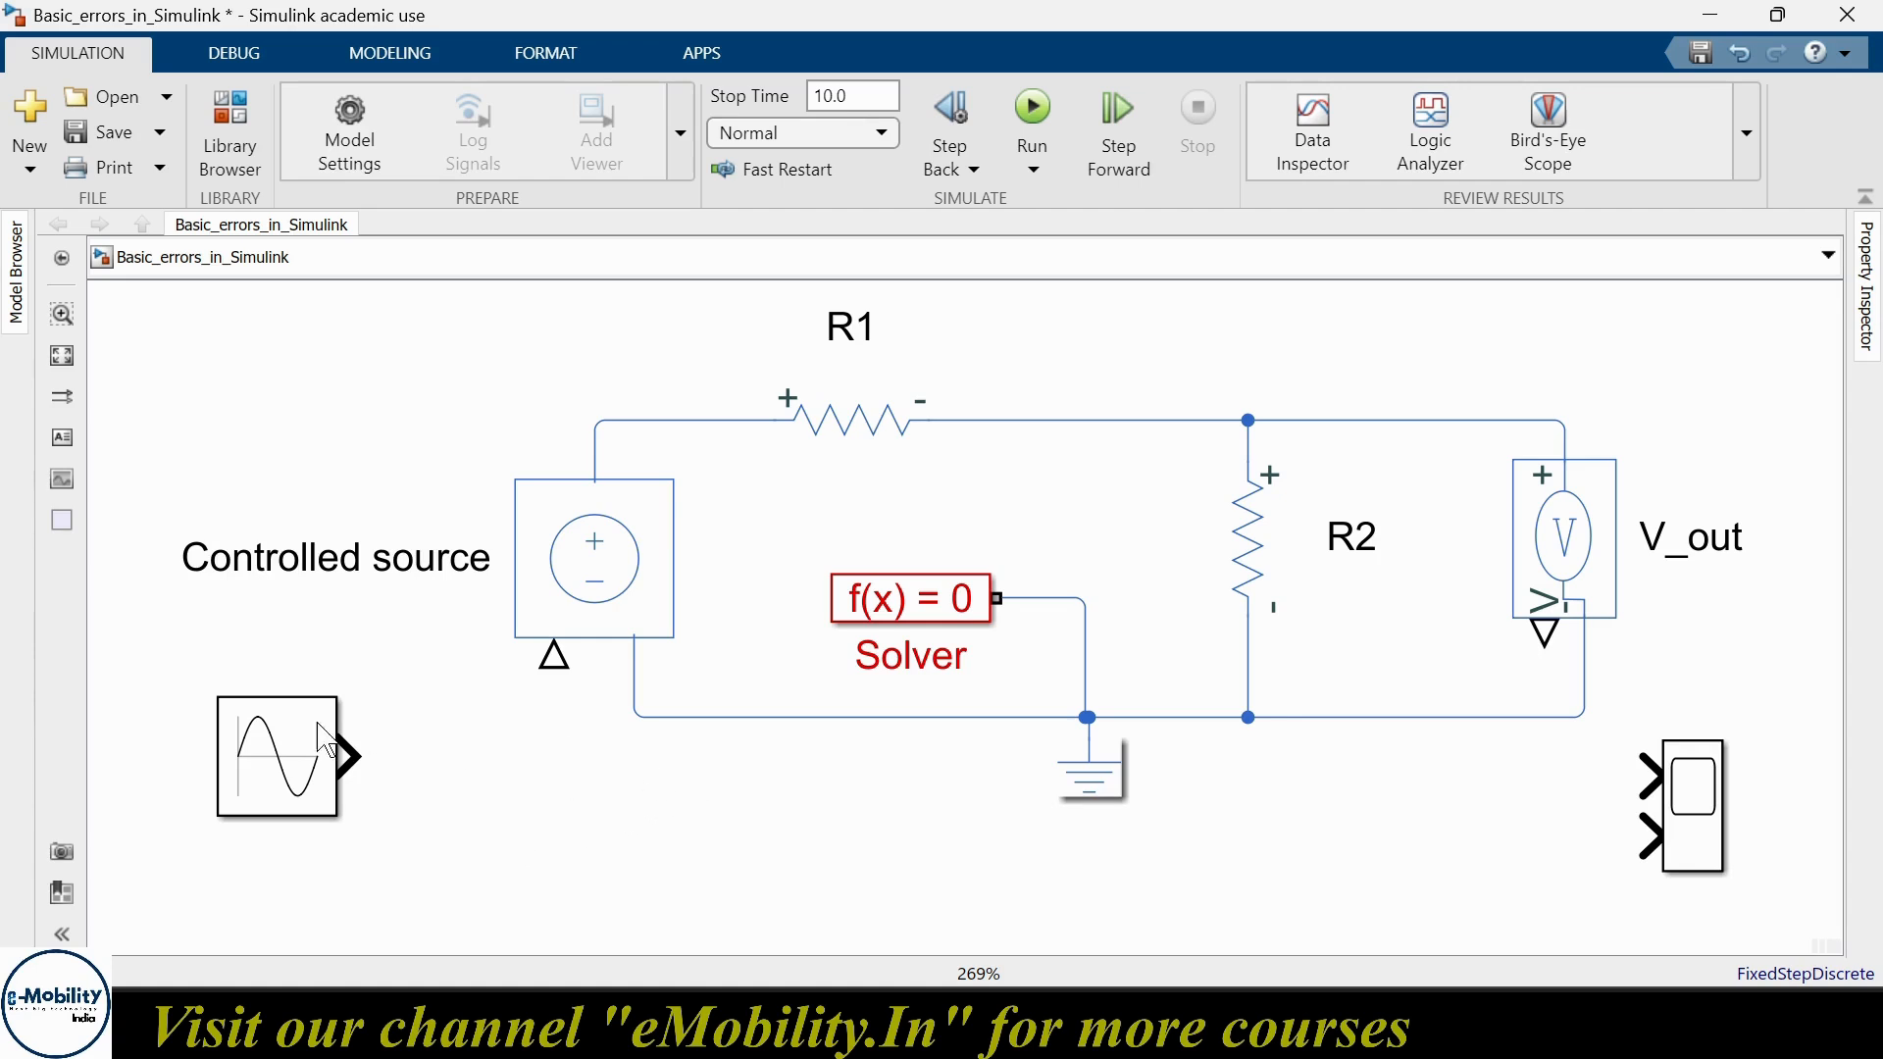
click(332, 790)
click(285, 794)
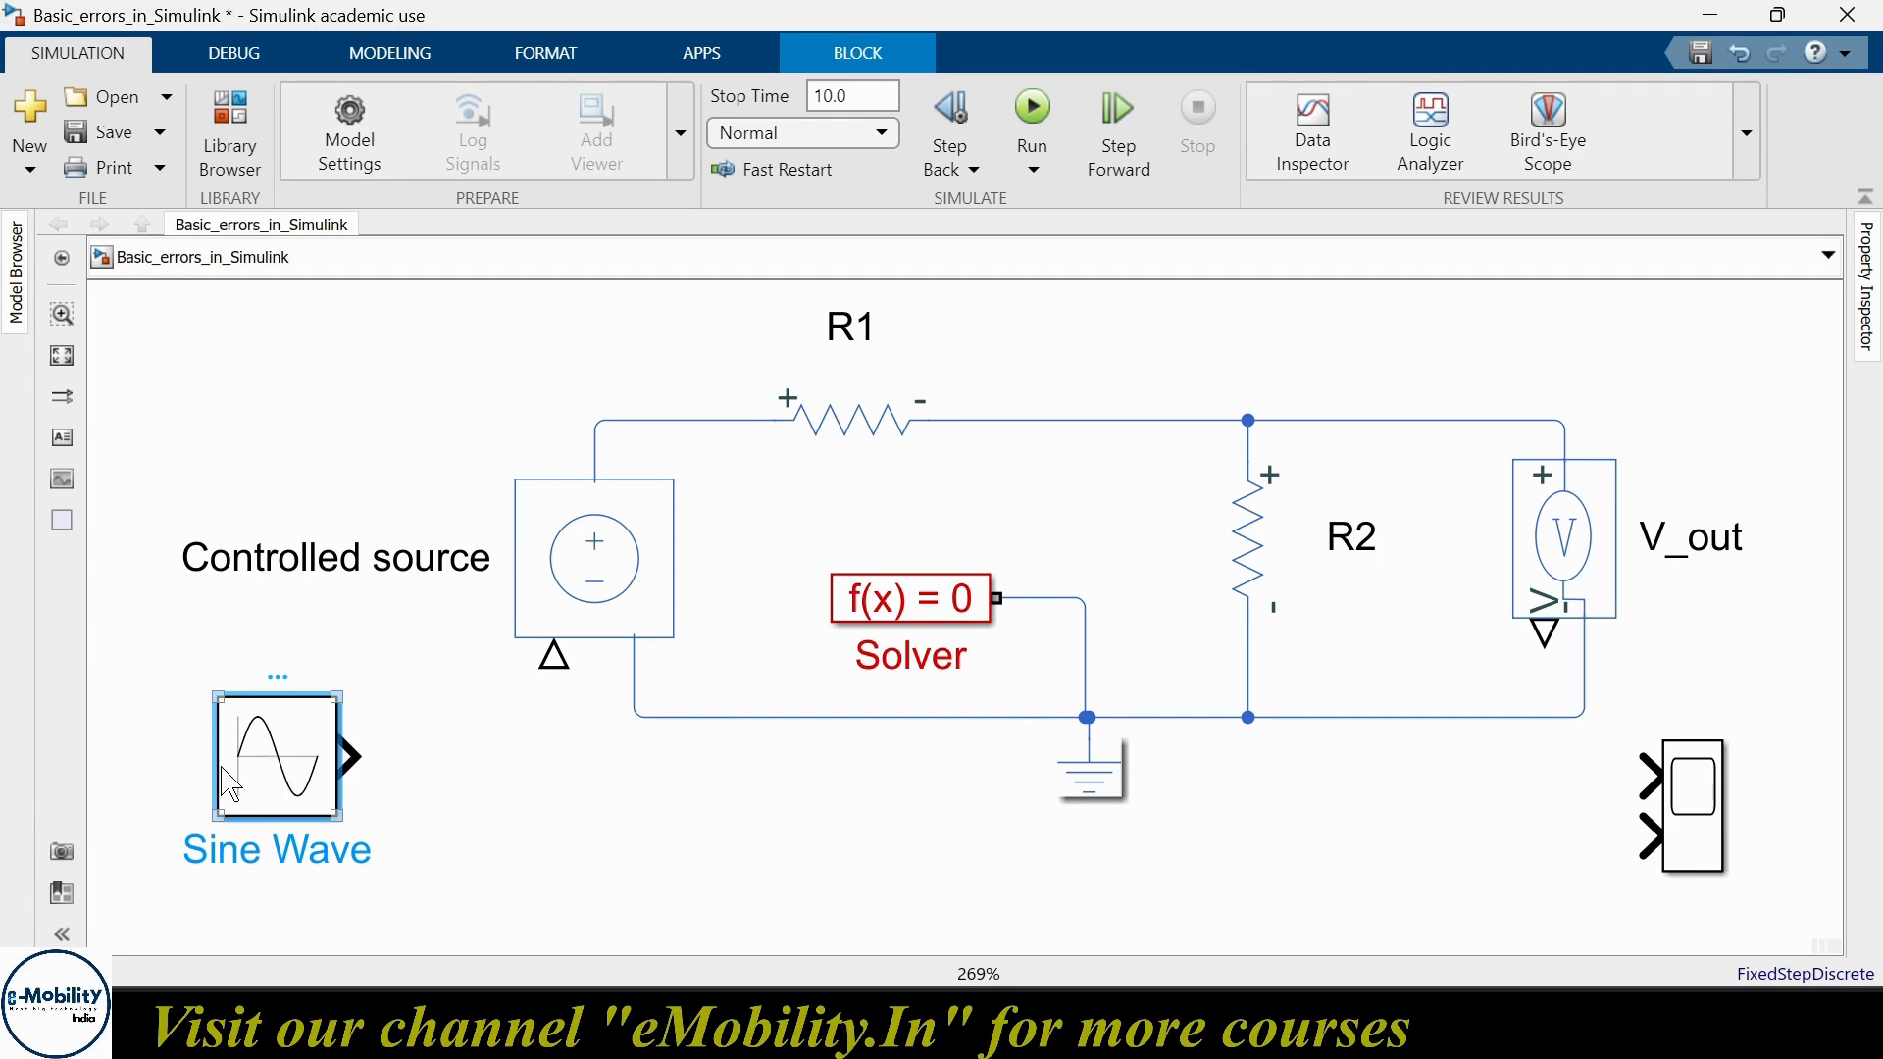
click(601, 541)
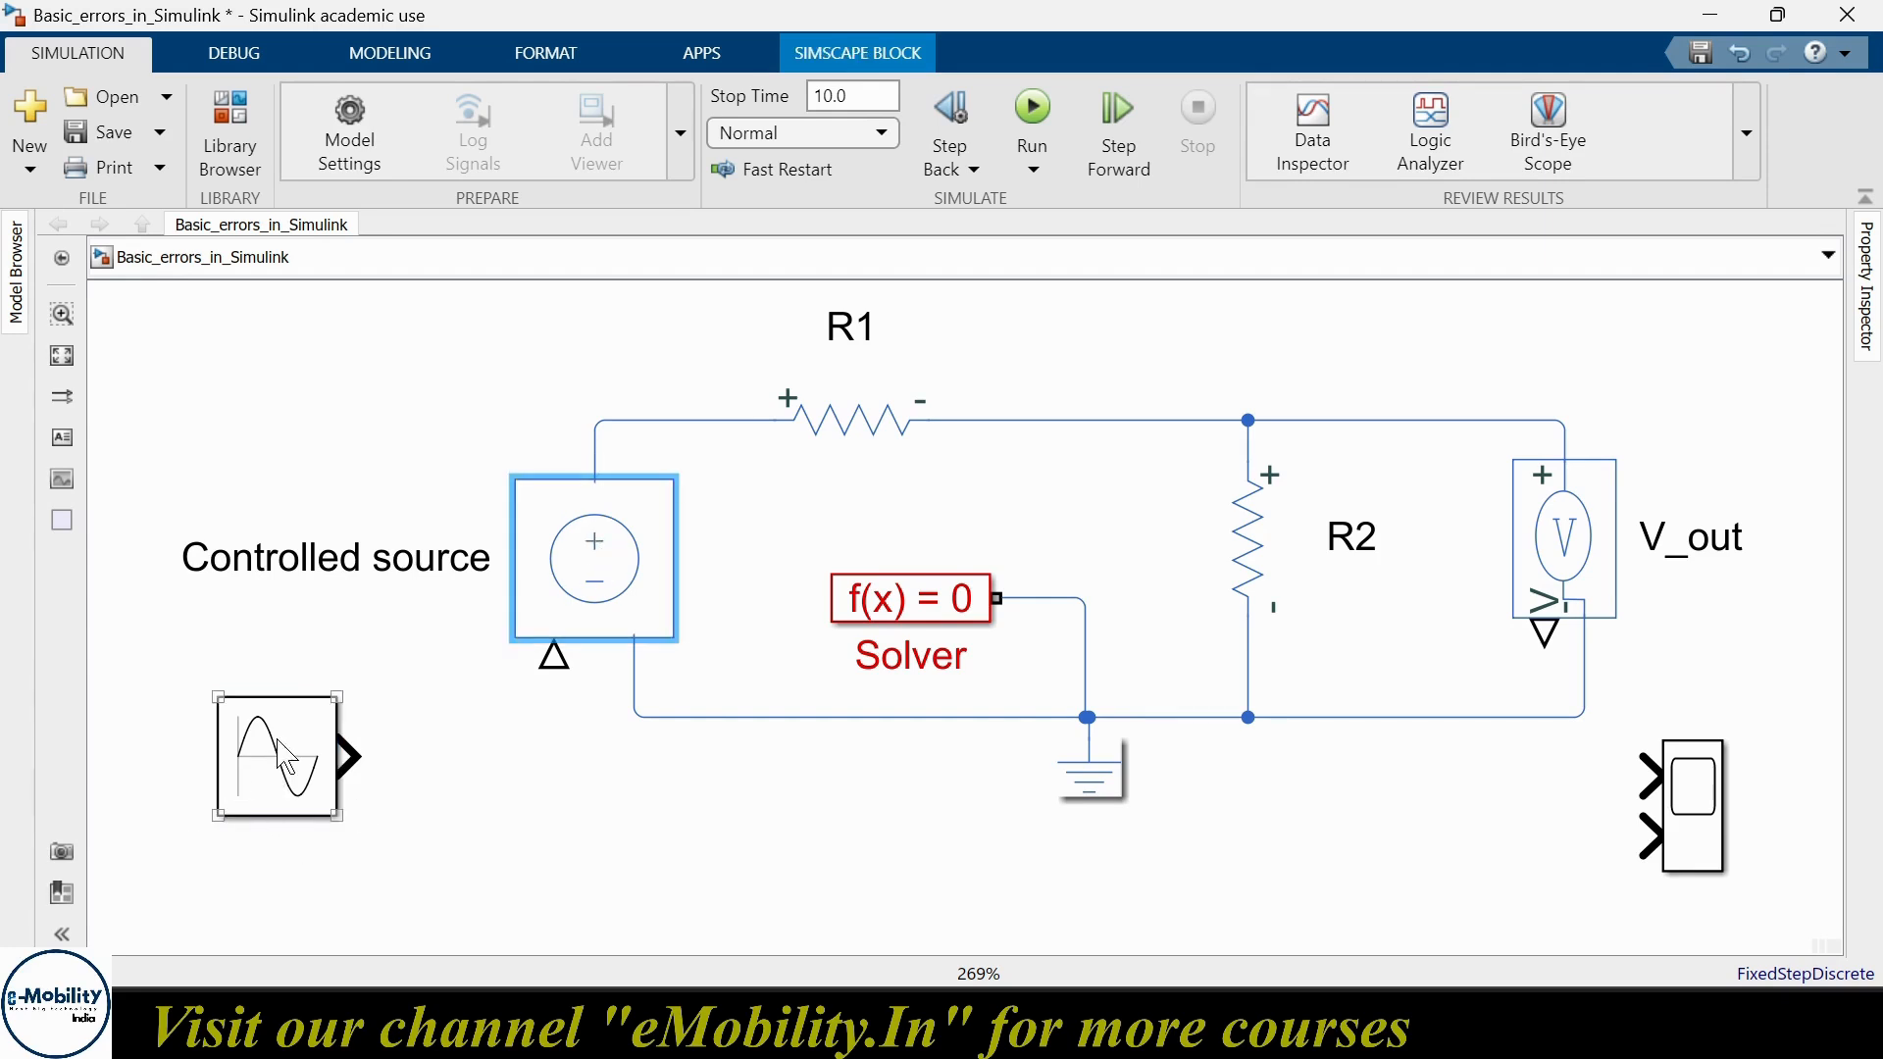
click(291, 766)
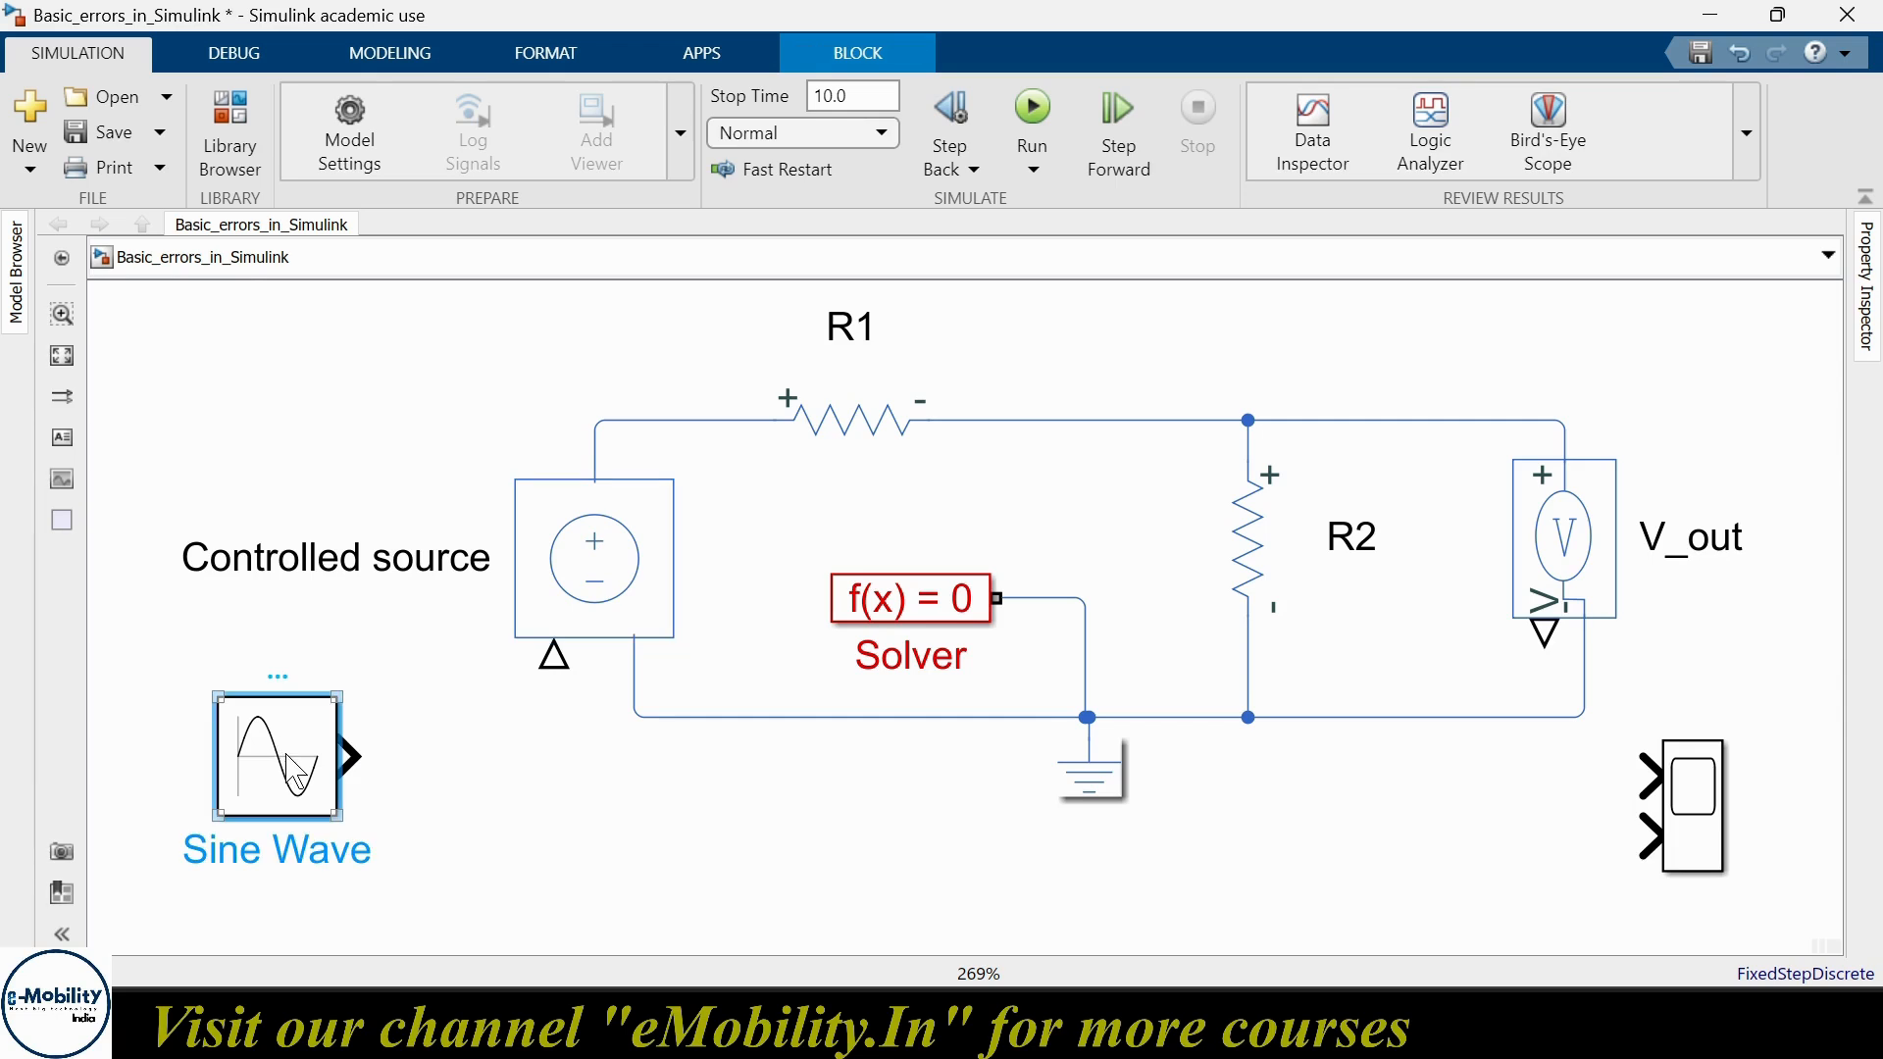
click(603, 545)
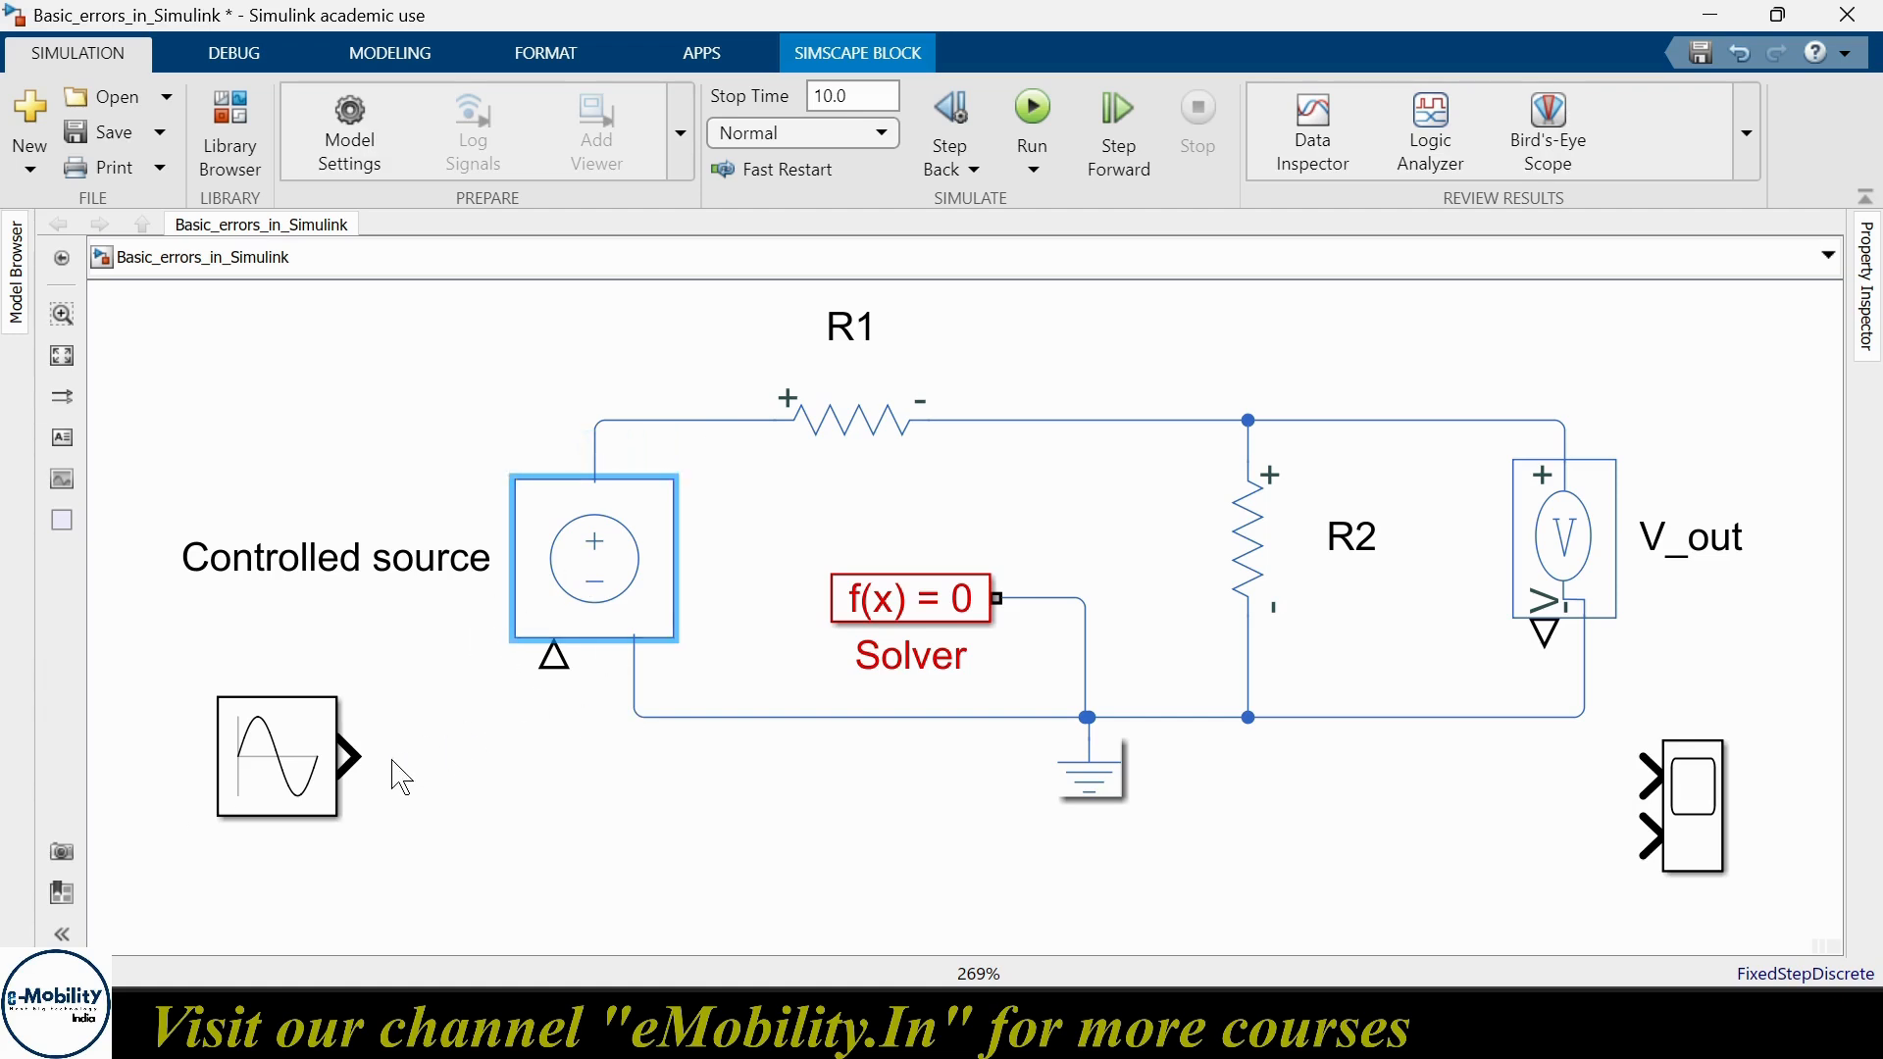
click(282, 760)
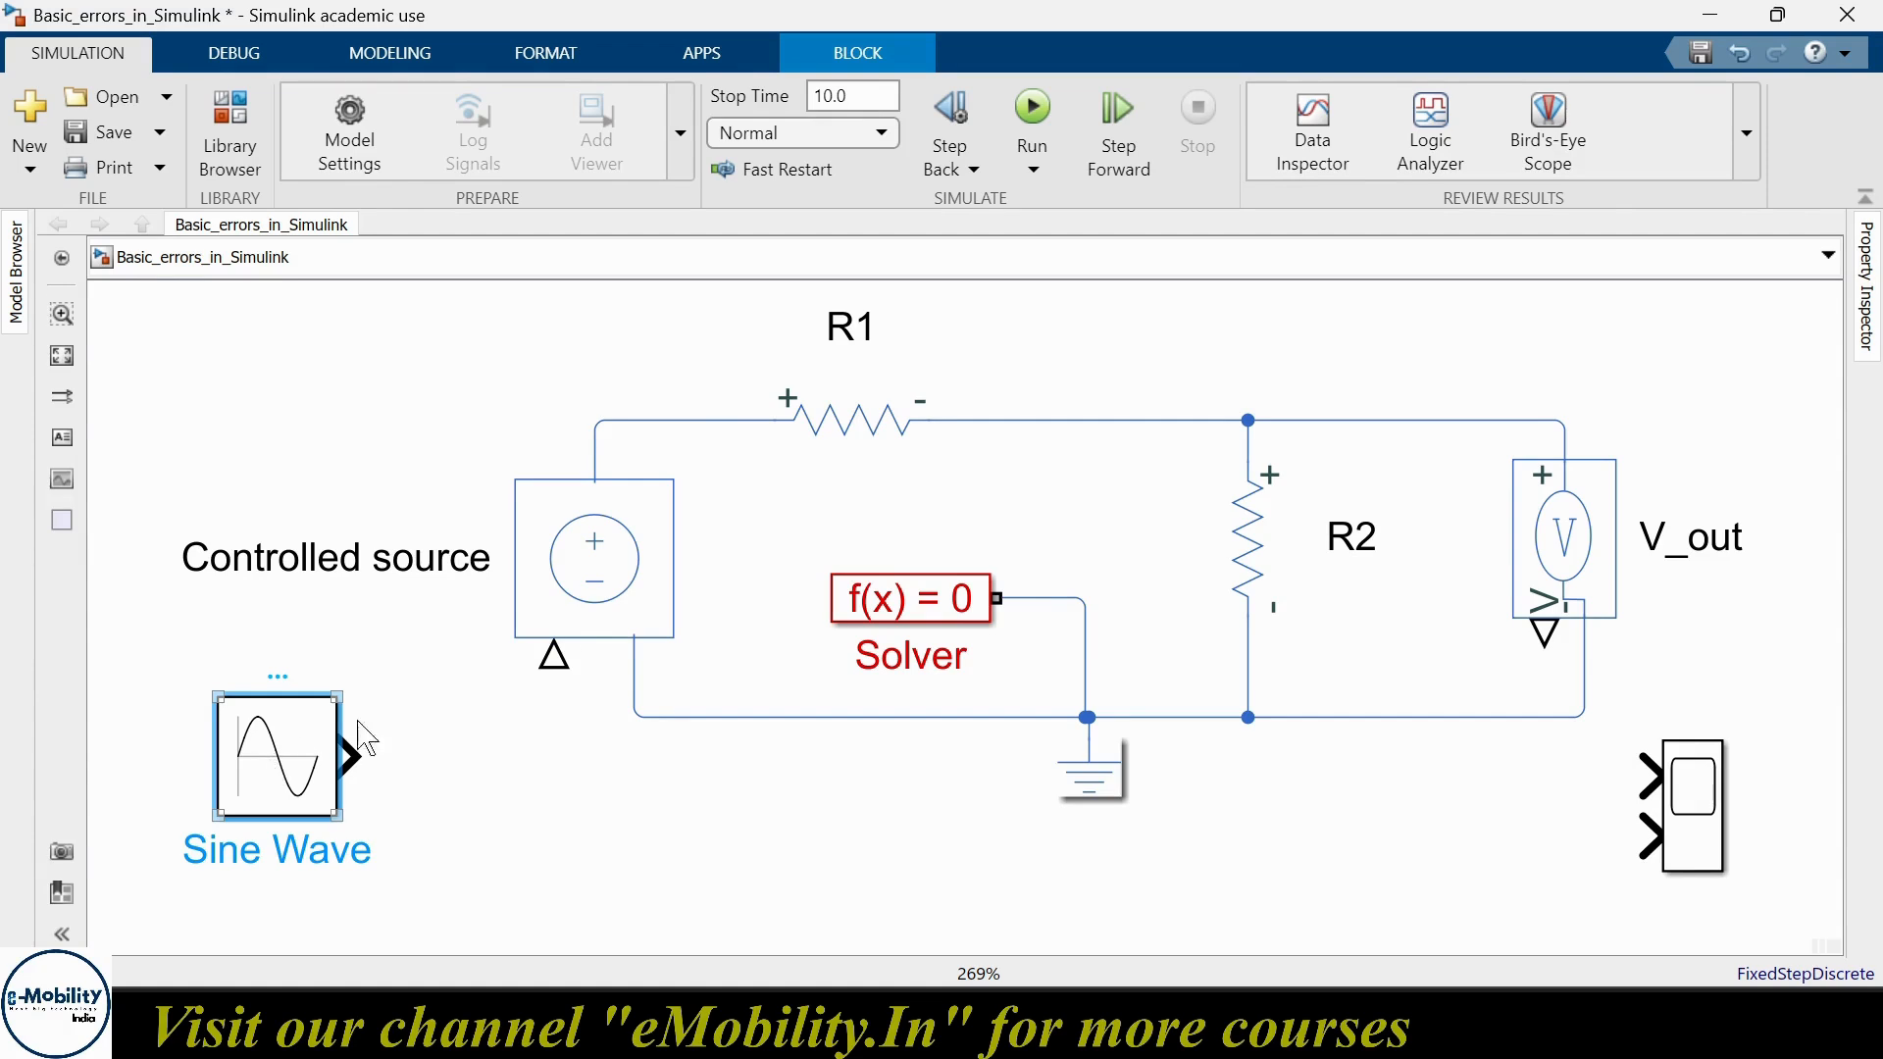
click(610, 561)
drag(1281, 351, 571, 704)
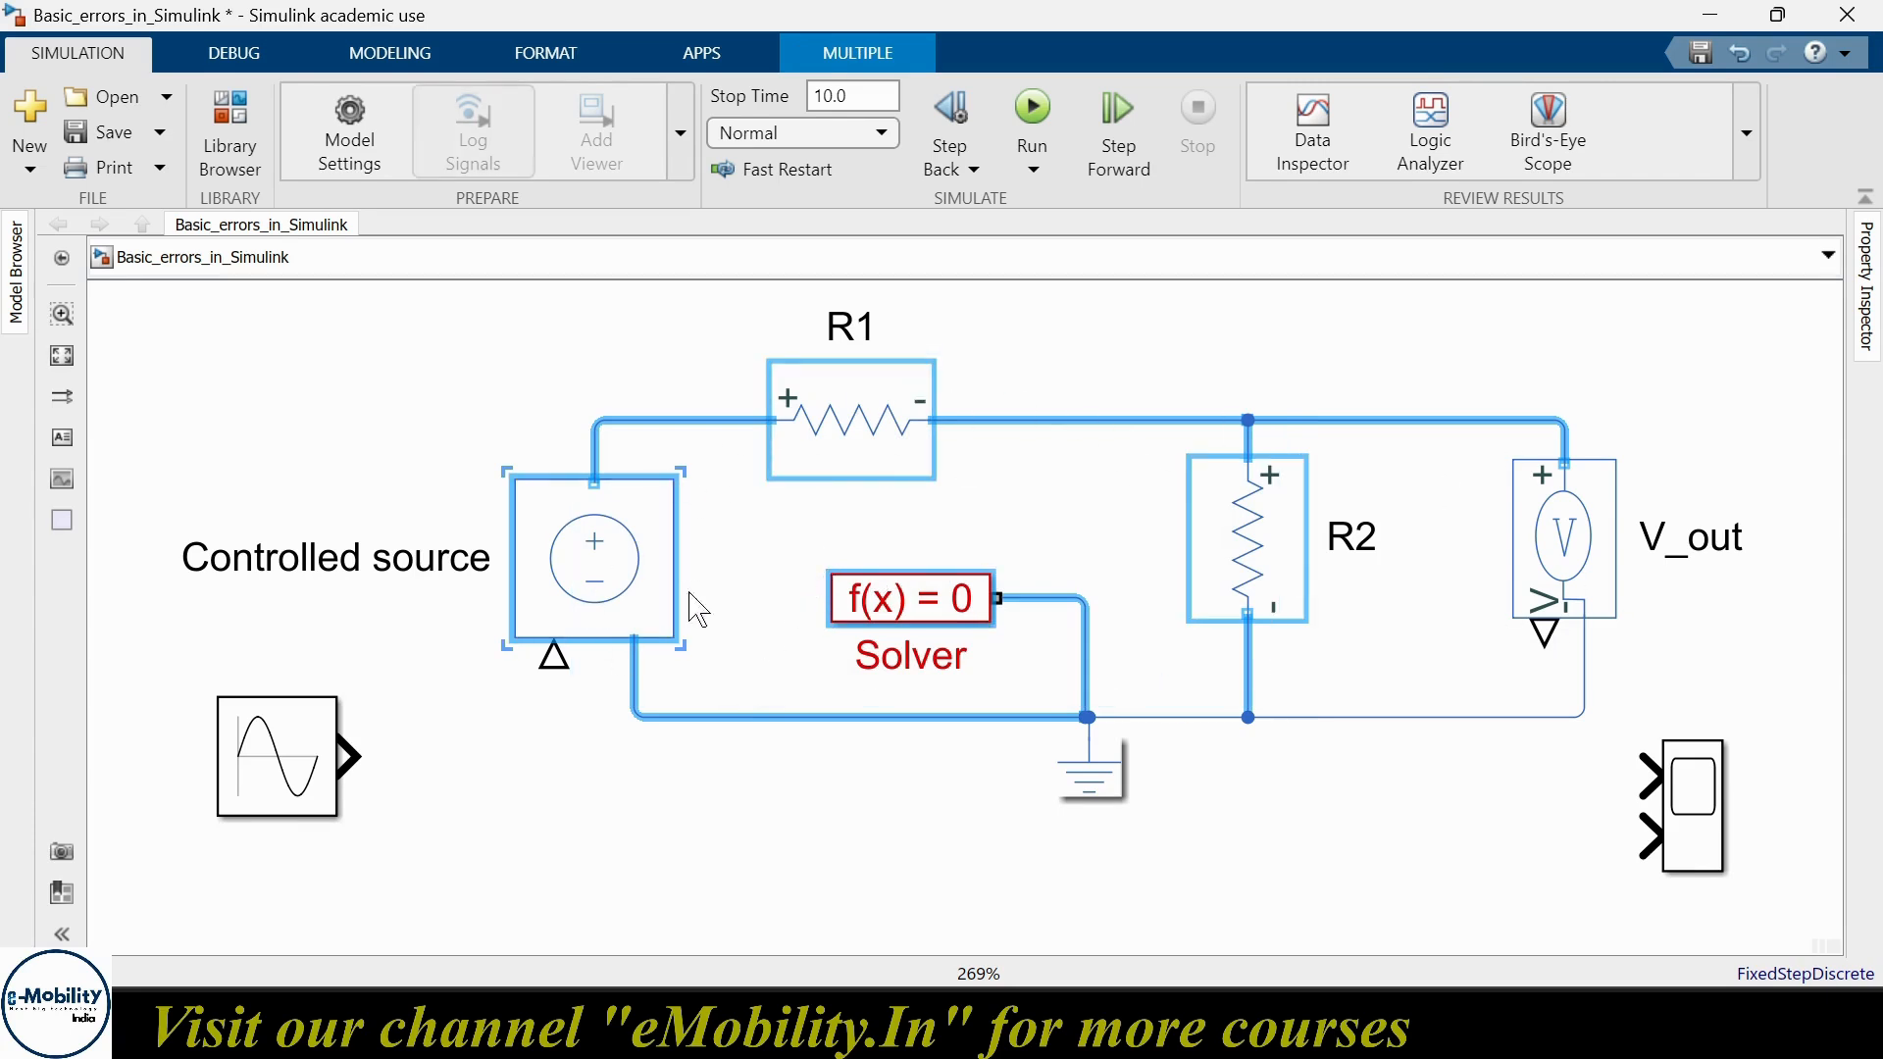
click(324, 804)
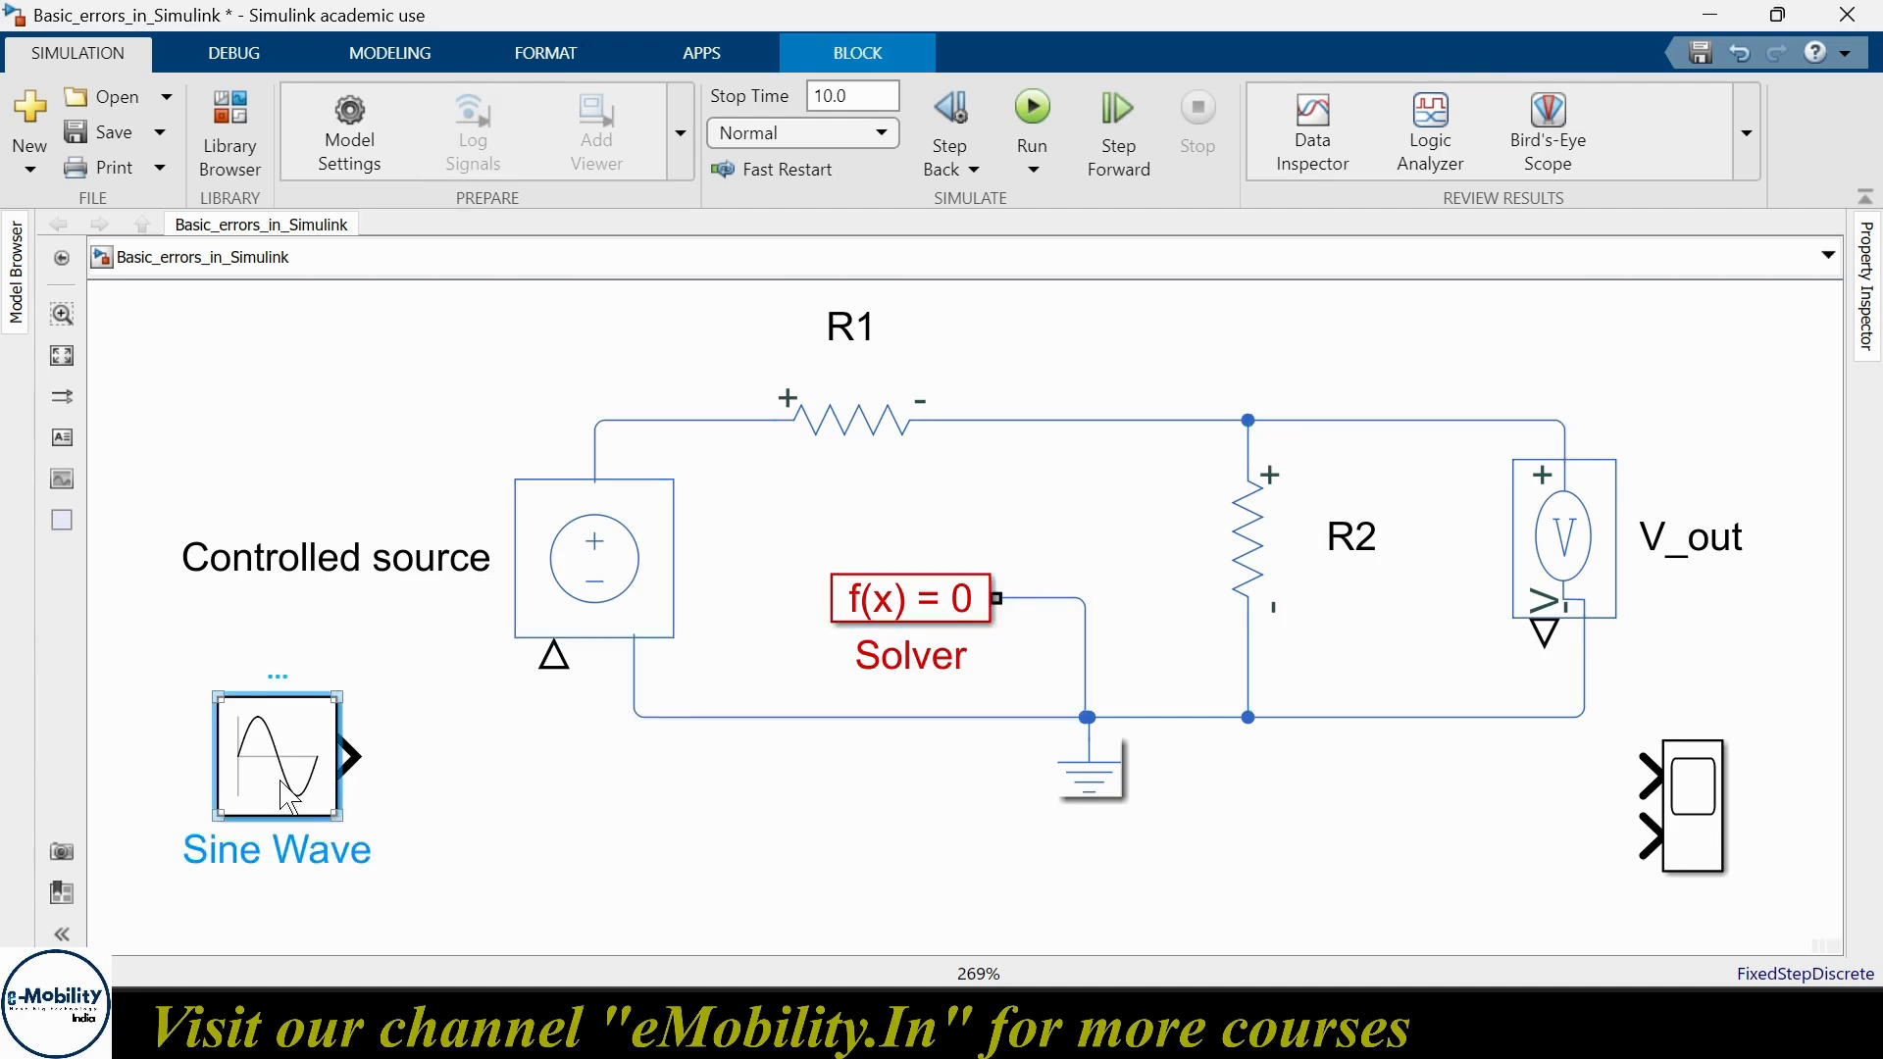
- Insert a Simulink-PS Converter block just after the Sine Wave block, lined up with its output
double_click(485, 781)
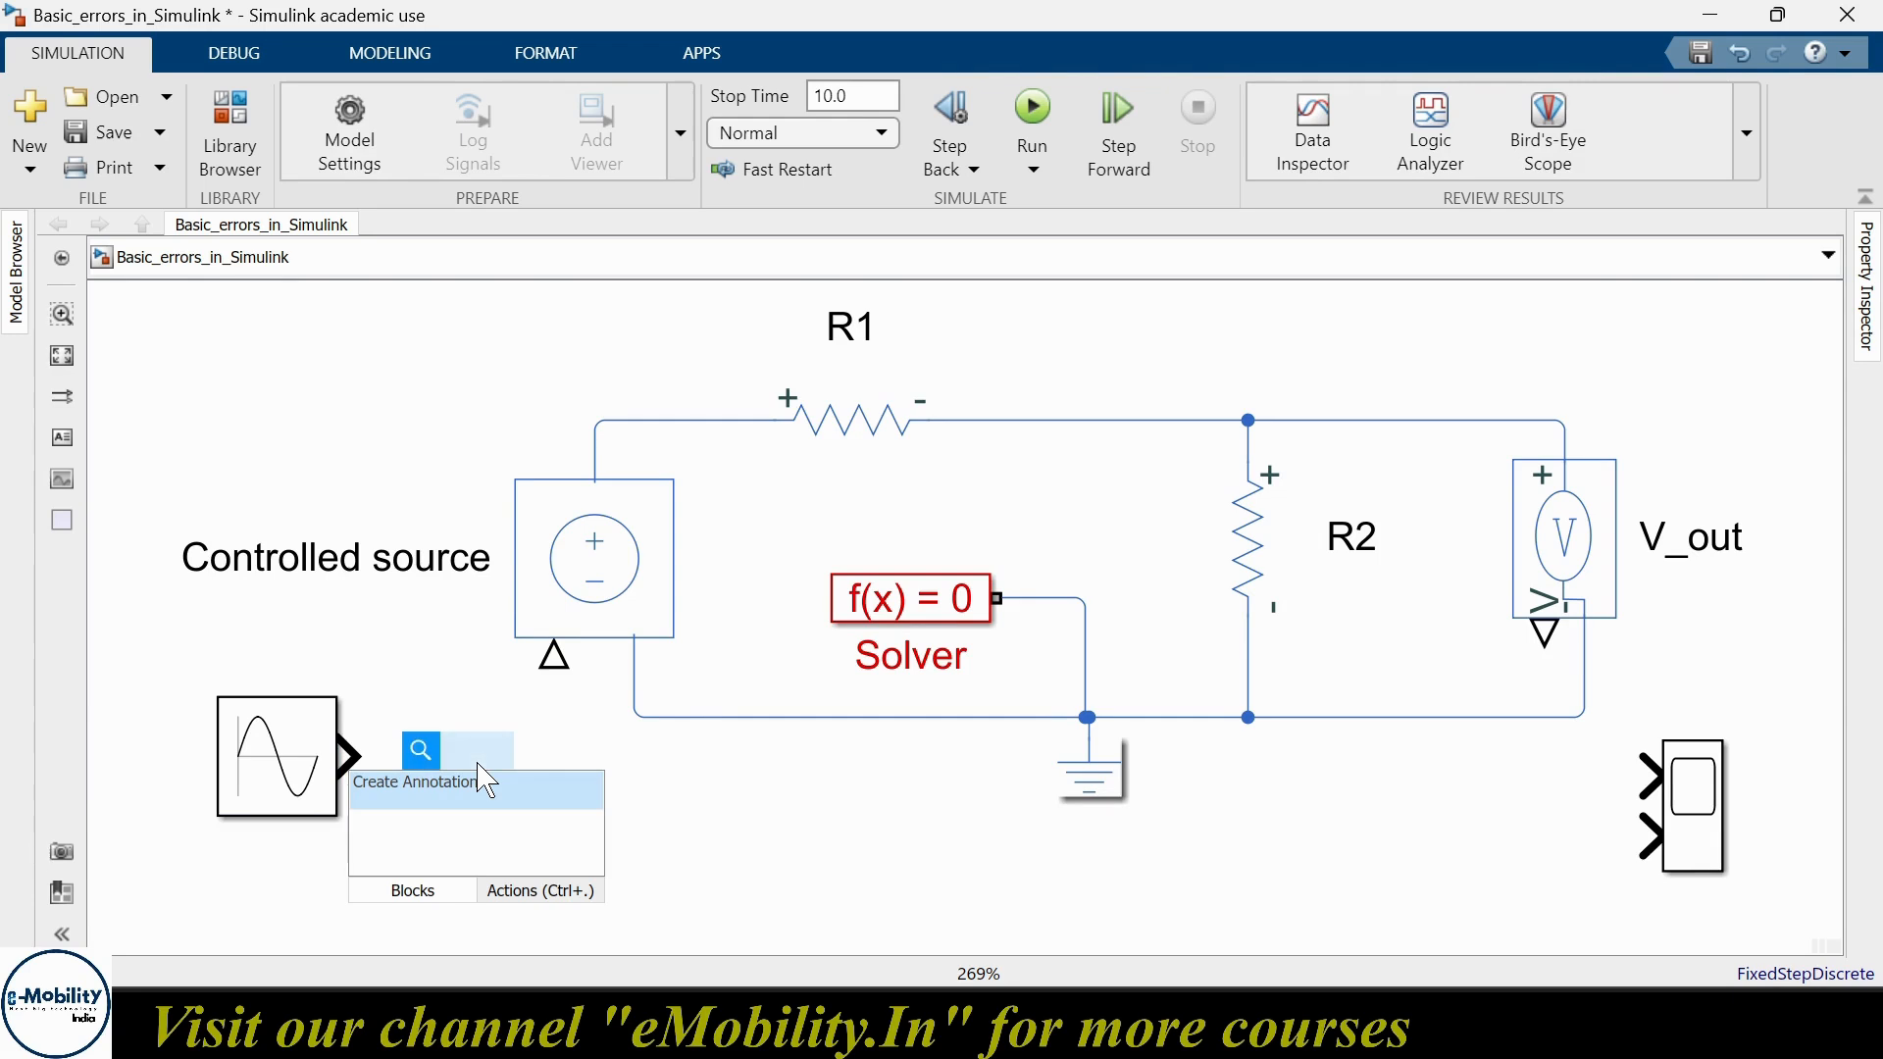
text(si)
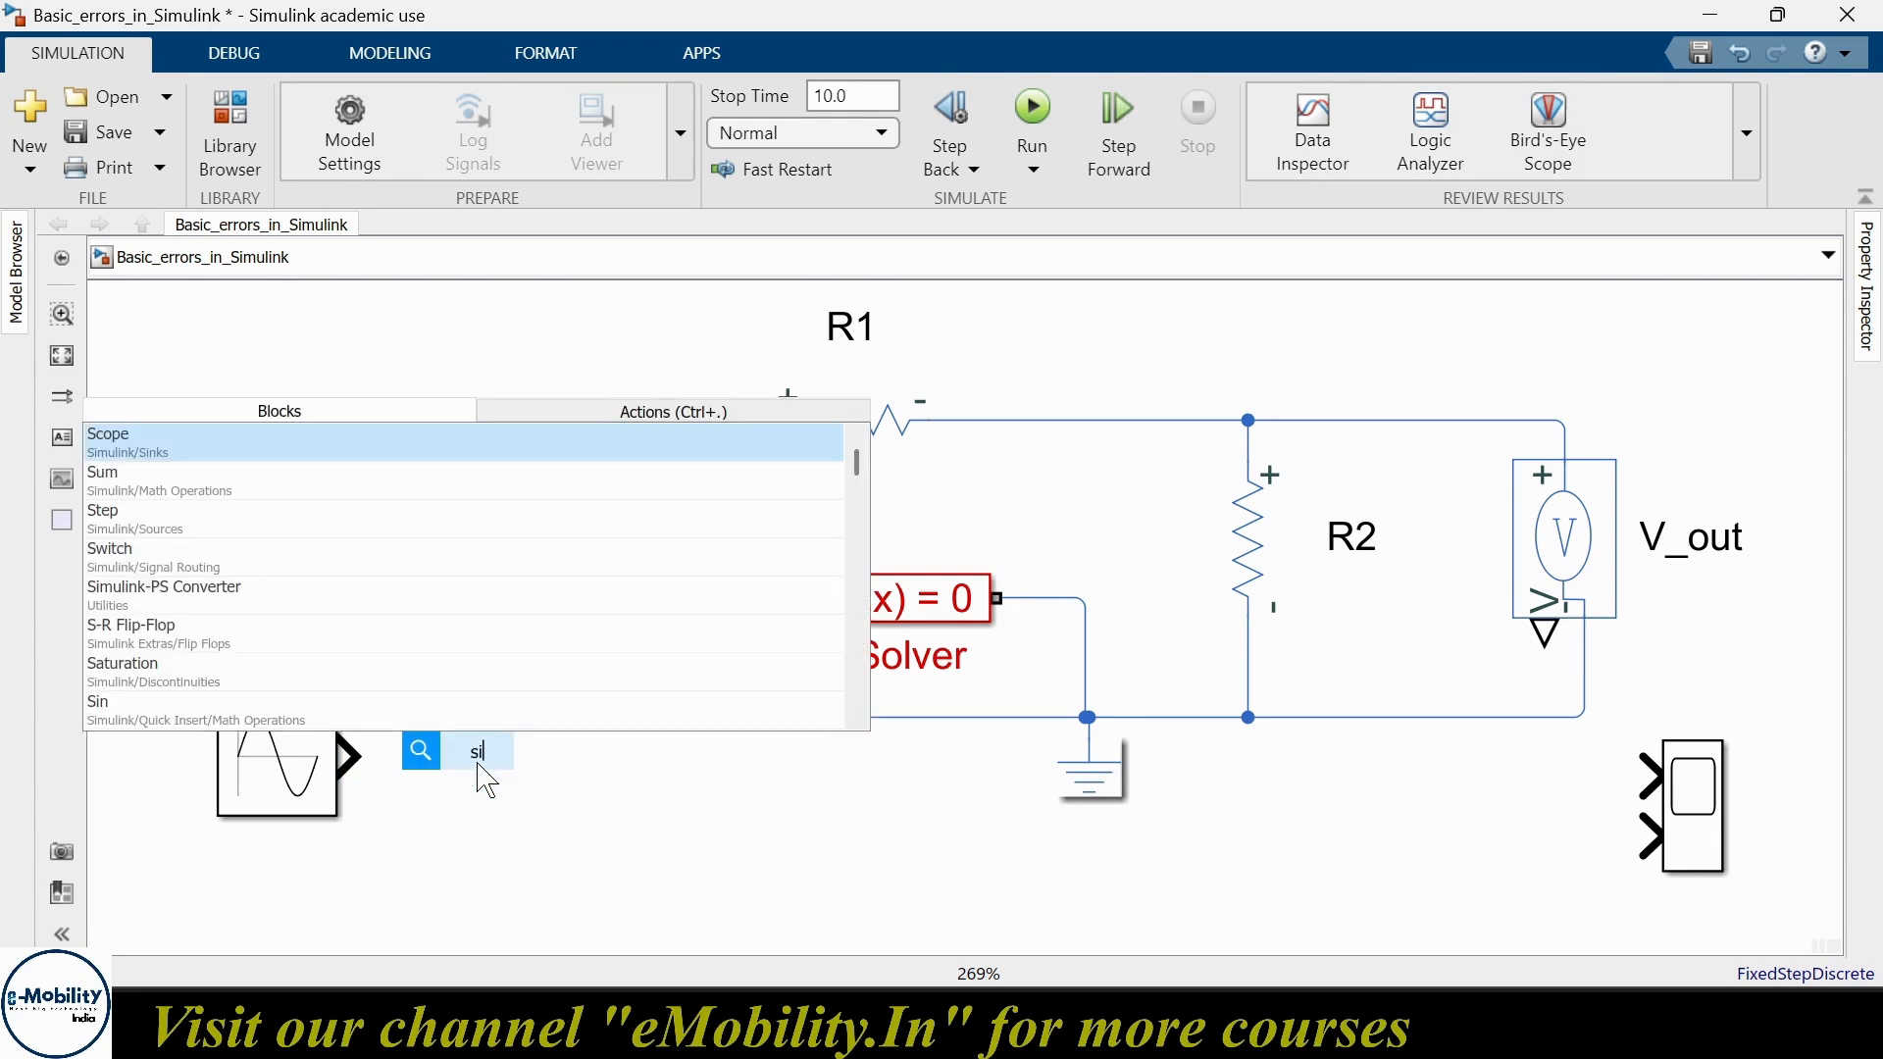
text(m)
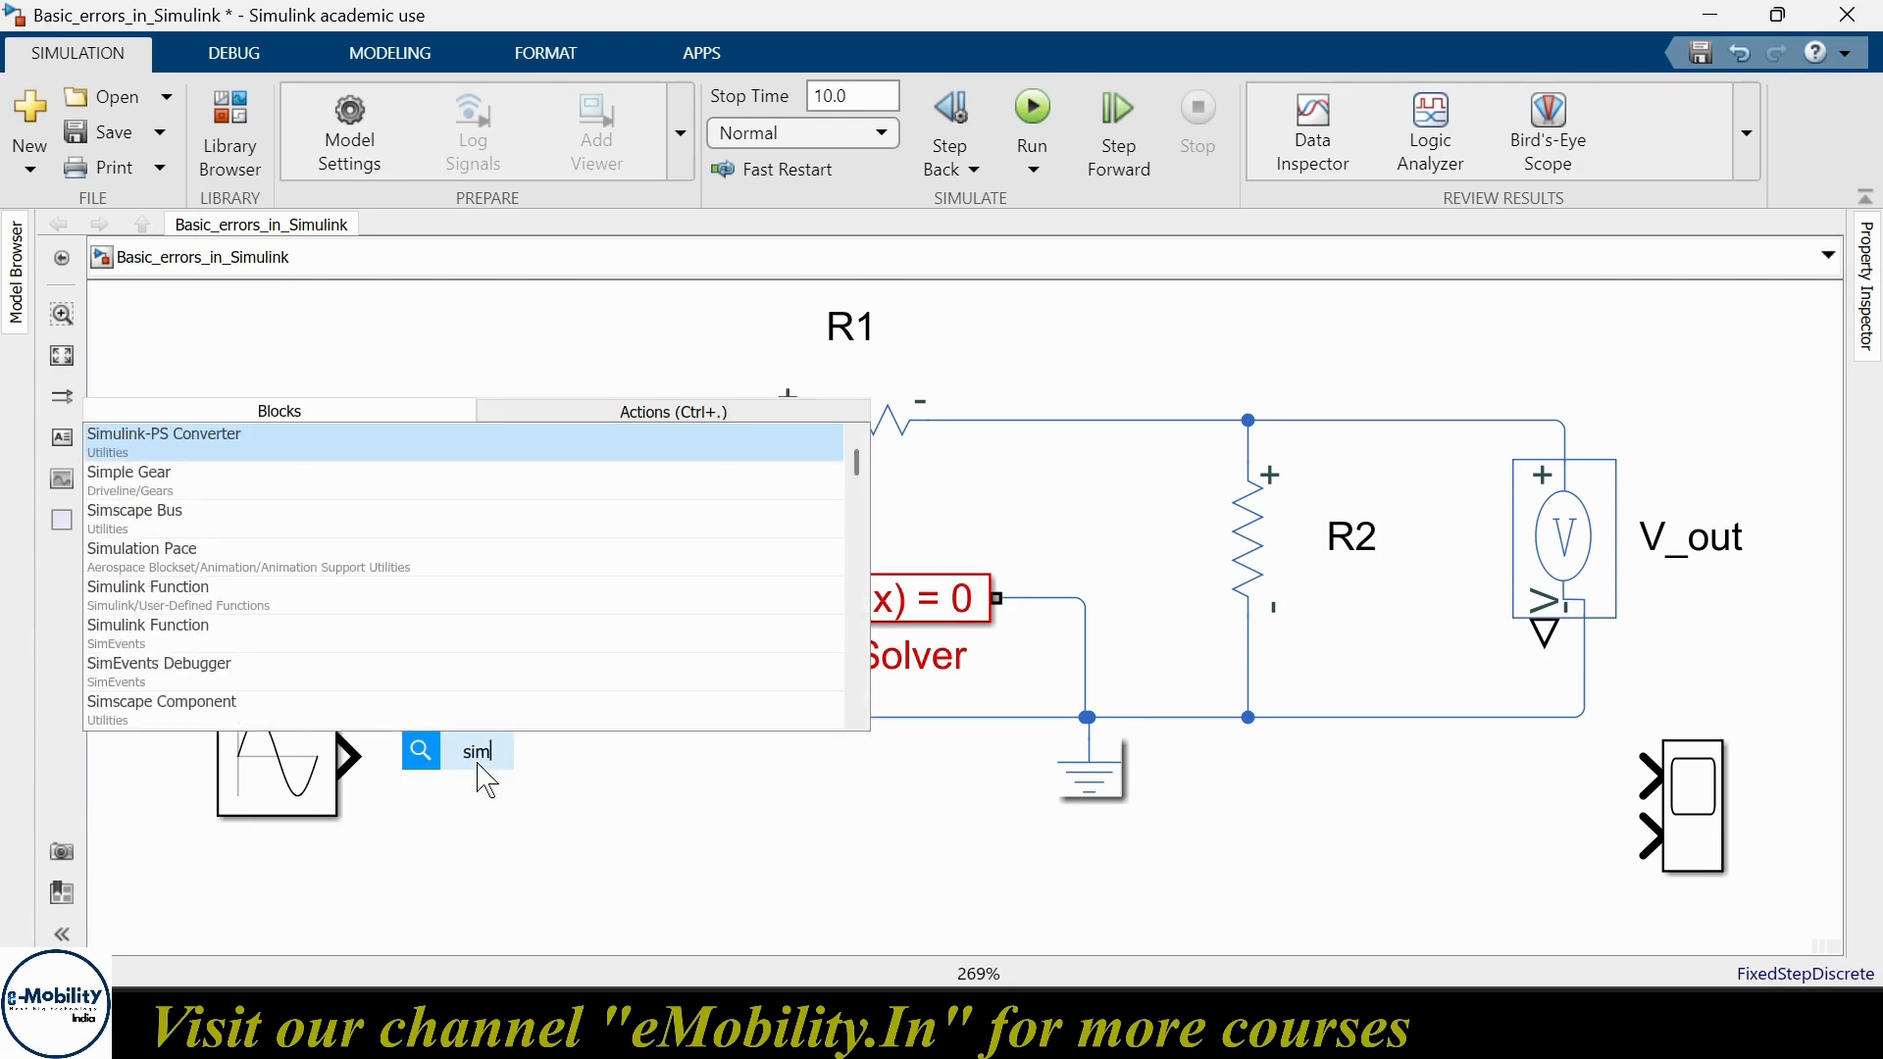
click(182, 434)
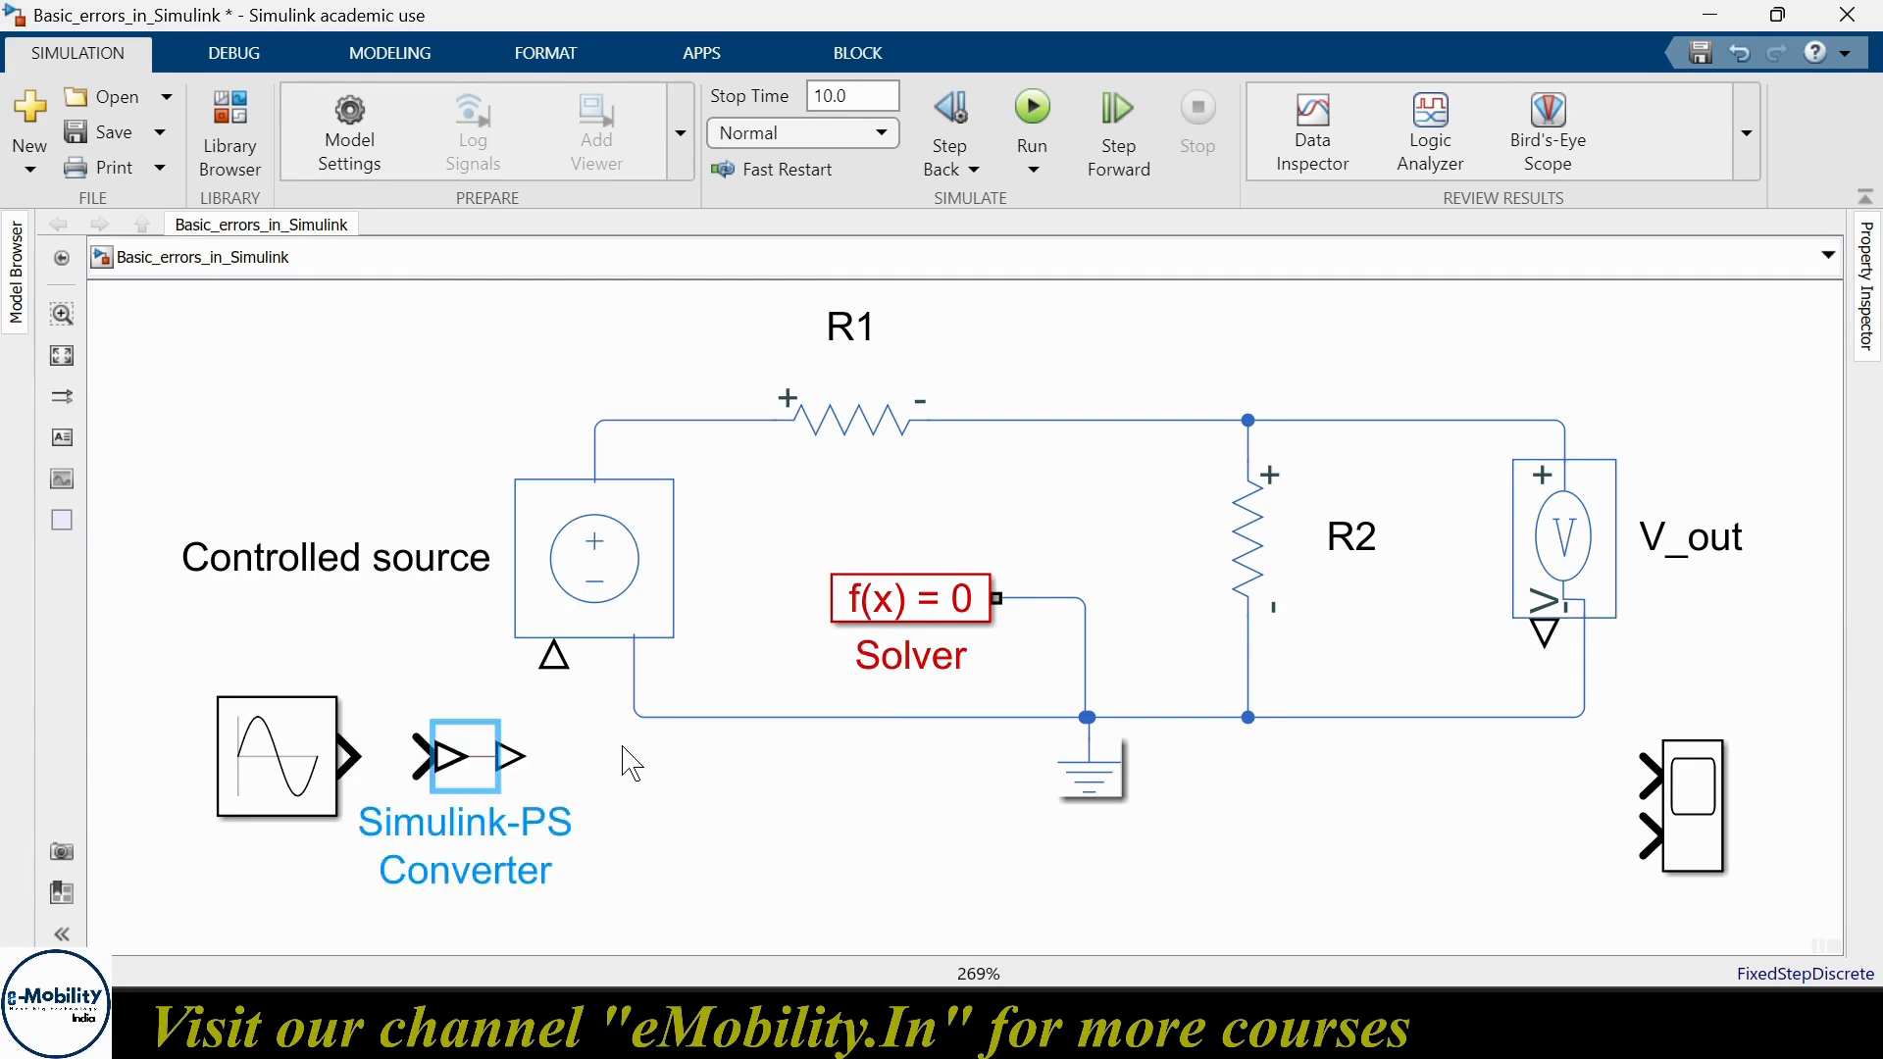
drag(479, 764, 498, 764)
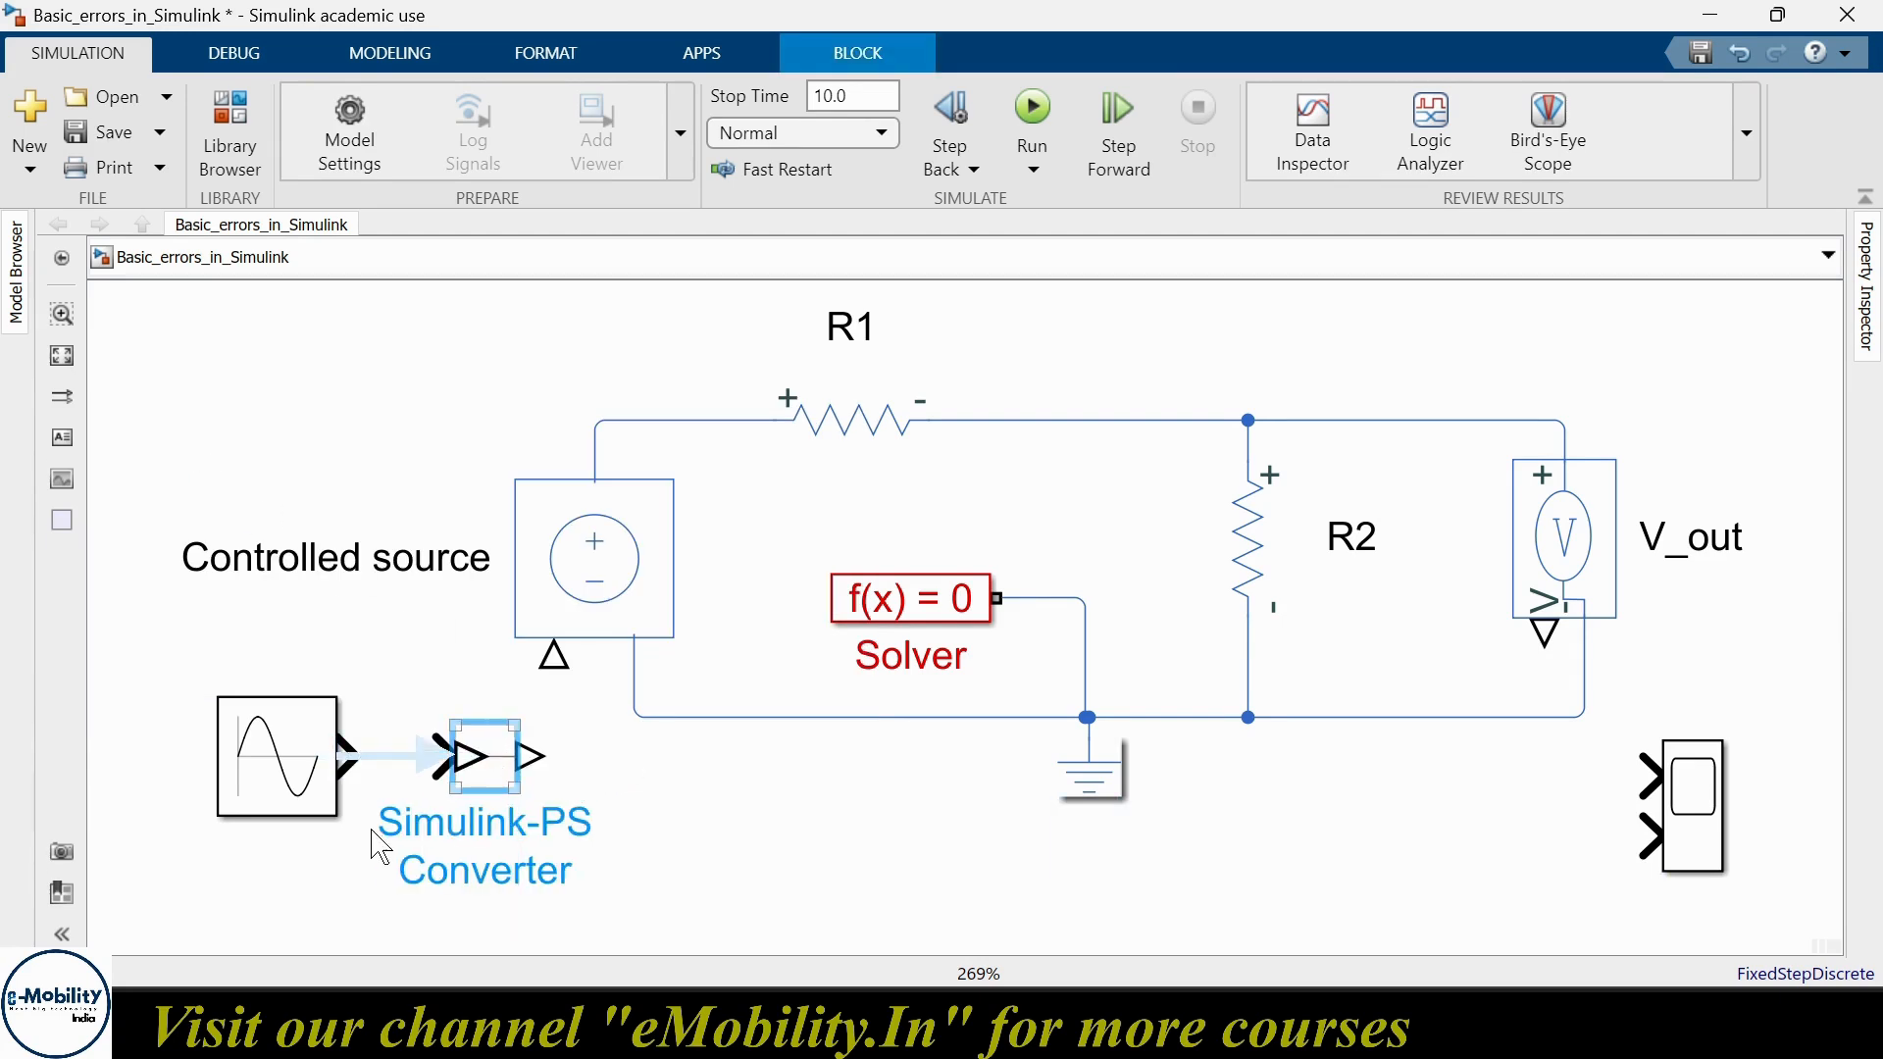
mouse_move(415, 839)
mouse_down()
mouse_move(475, 839)
mouse_move(399, 818)
mouse_move(438, 851)
mouse_up()
key(BackSpace)
key(BackSpace)
text(er)
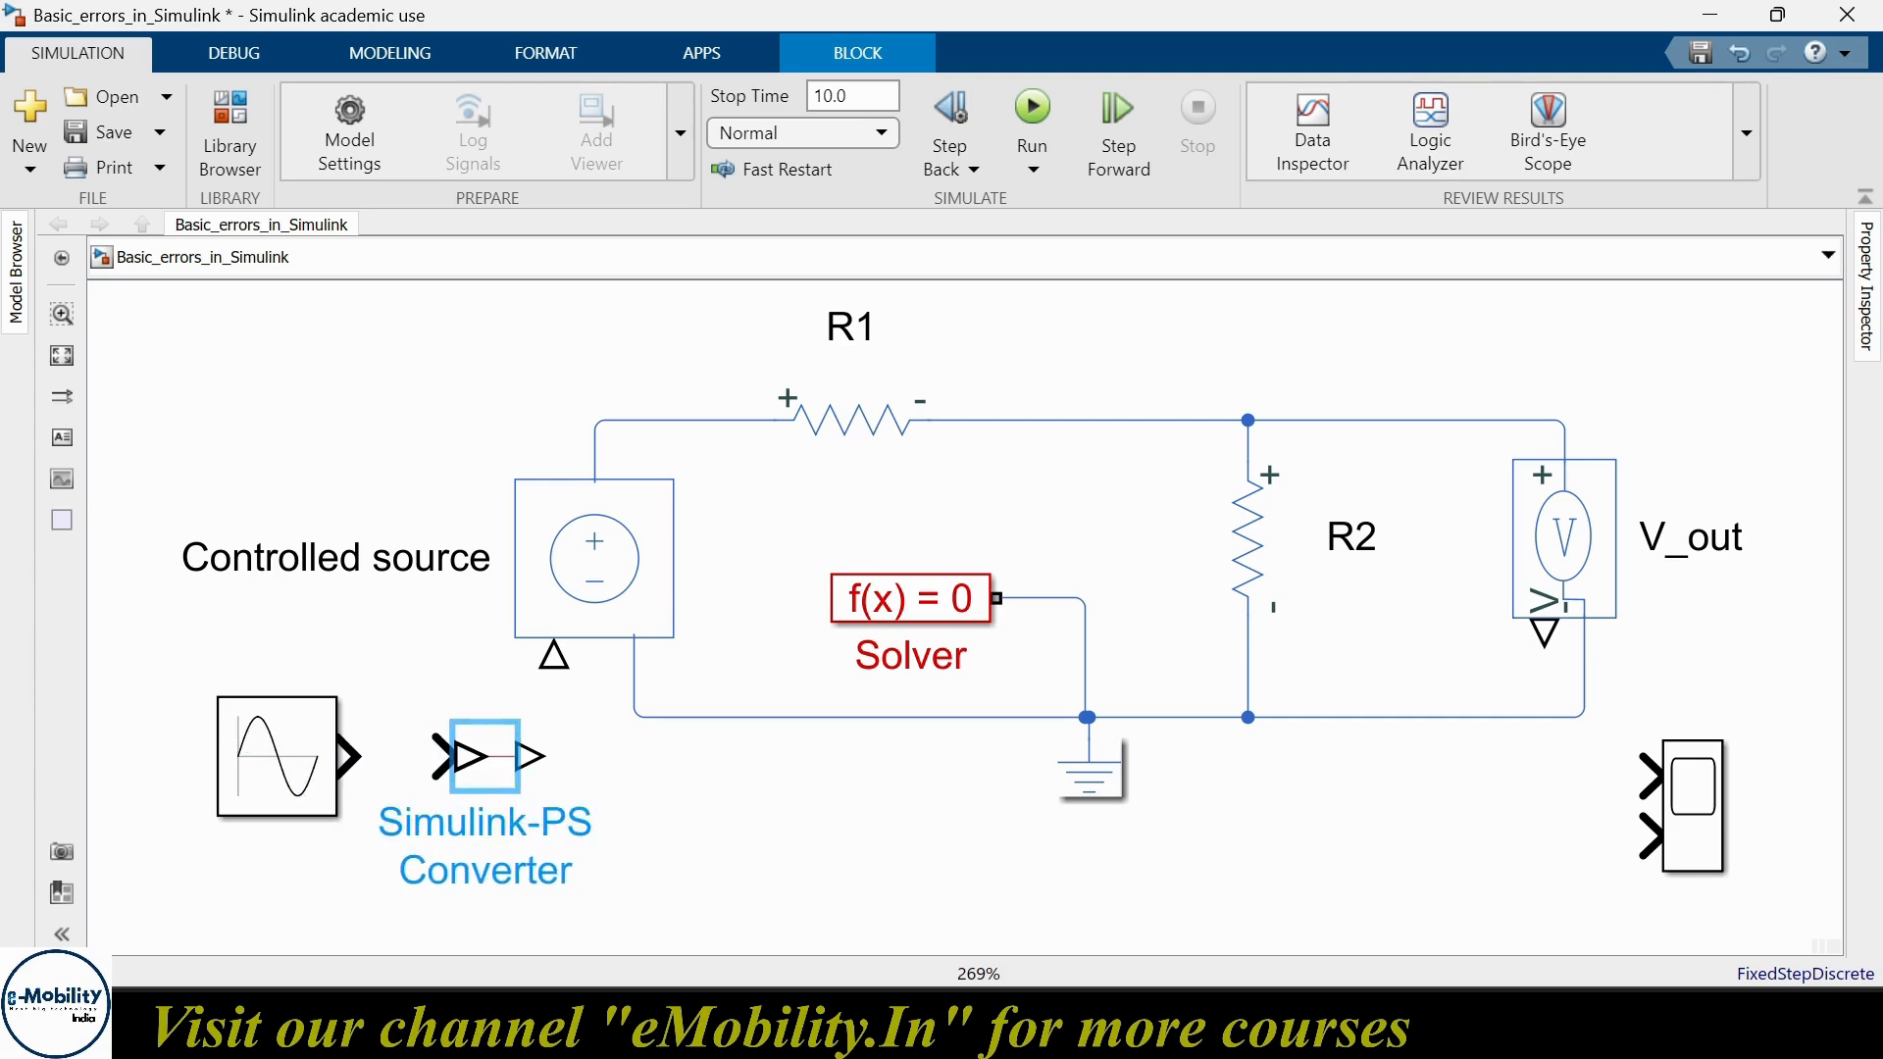
click(613, 865)
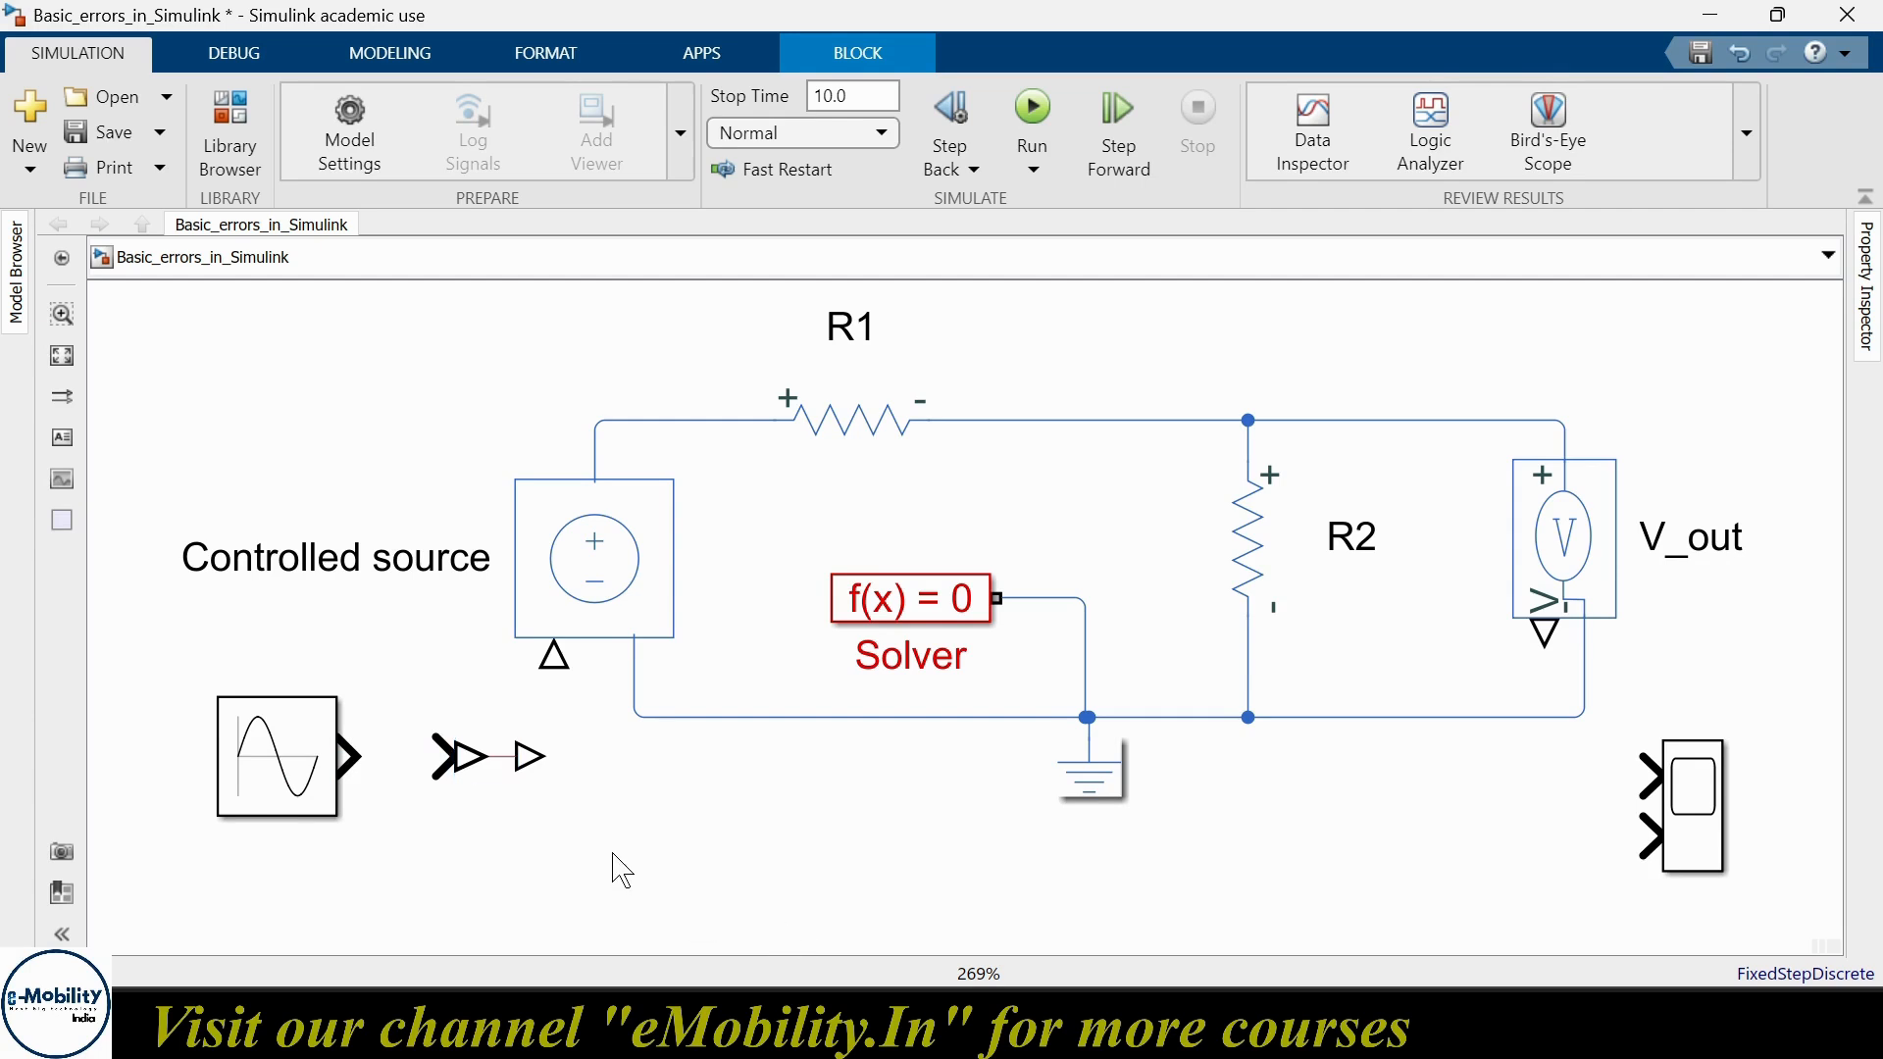
- Connect the Sine Wave output to the Simulink-PS Converter and the converter's output to the controlled source's input port
drag(439, 756, 345, 757)
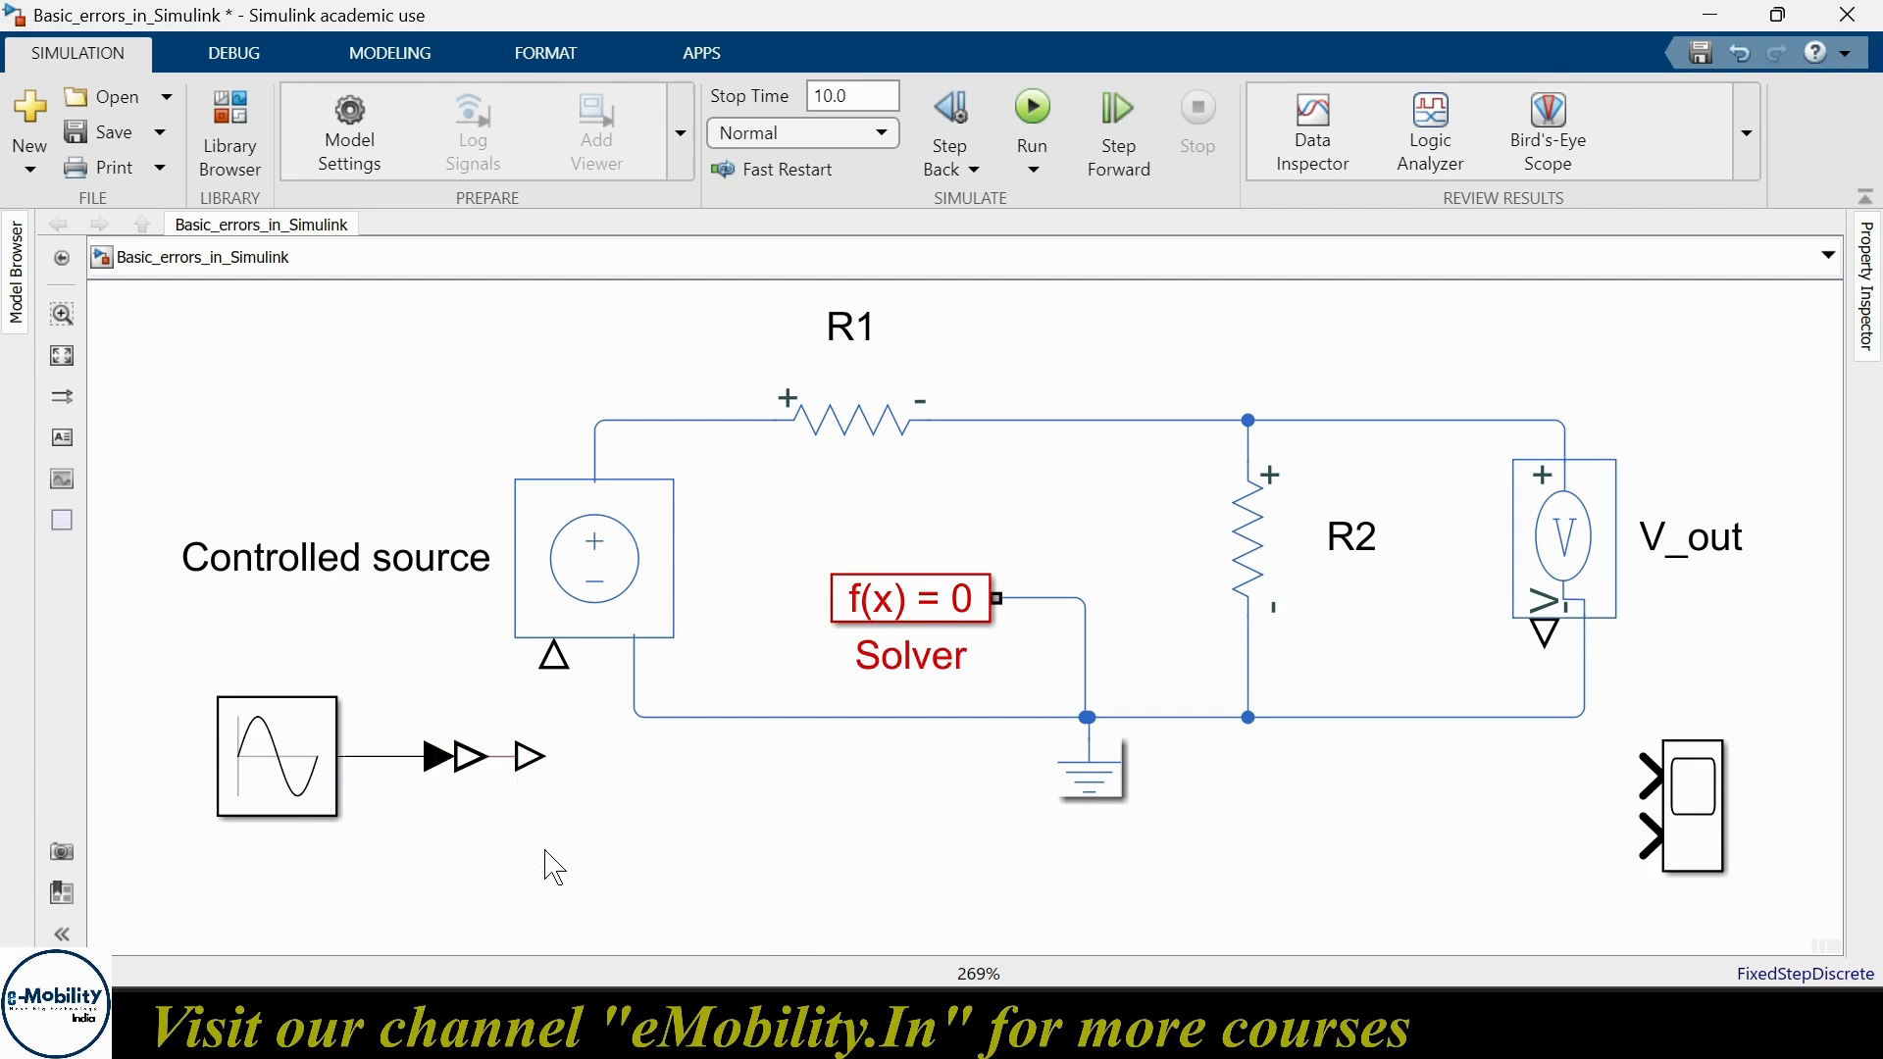
drag(541, 751, 549, 763)
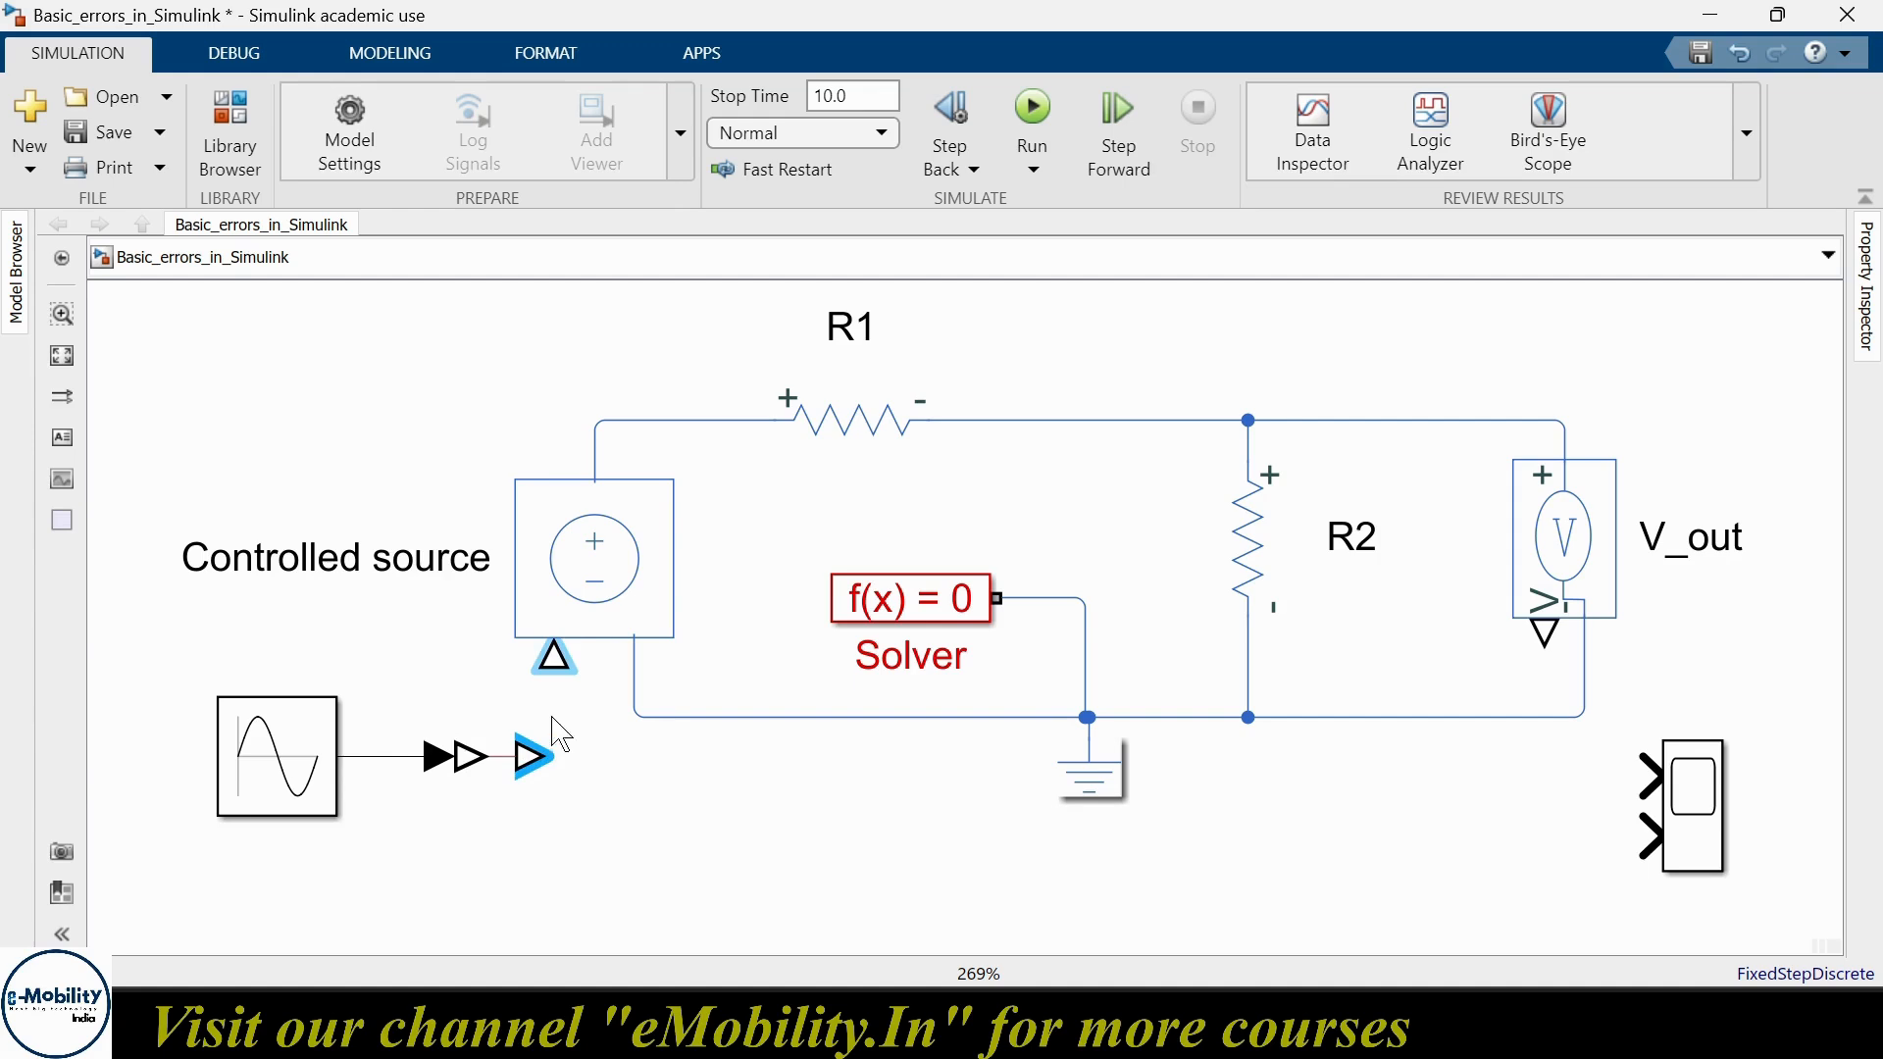
click(647, 821)
click(520, 758)
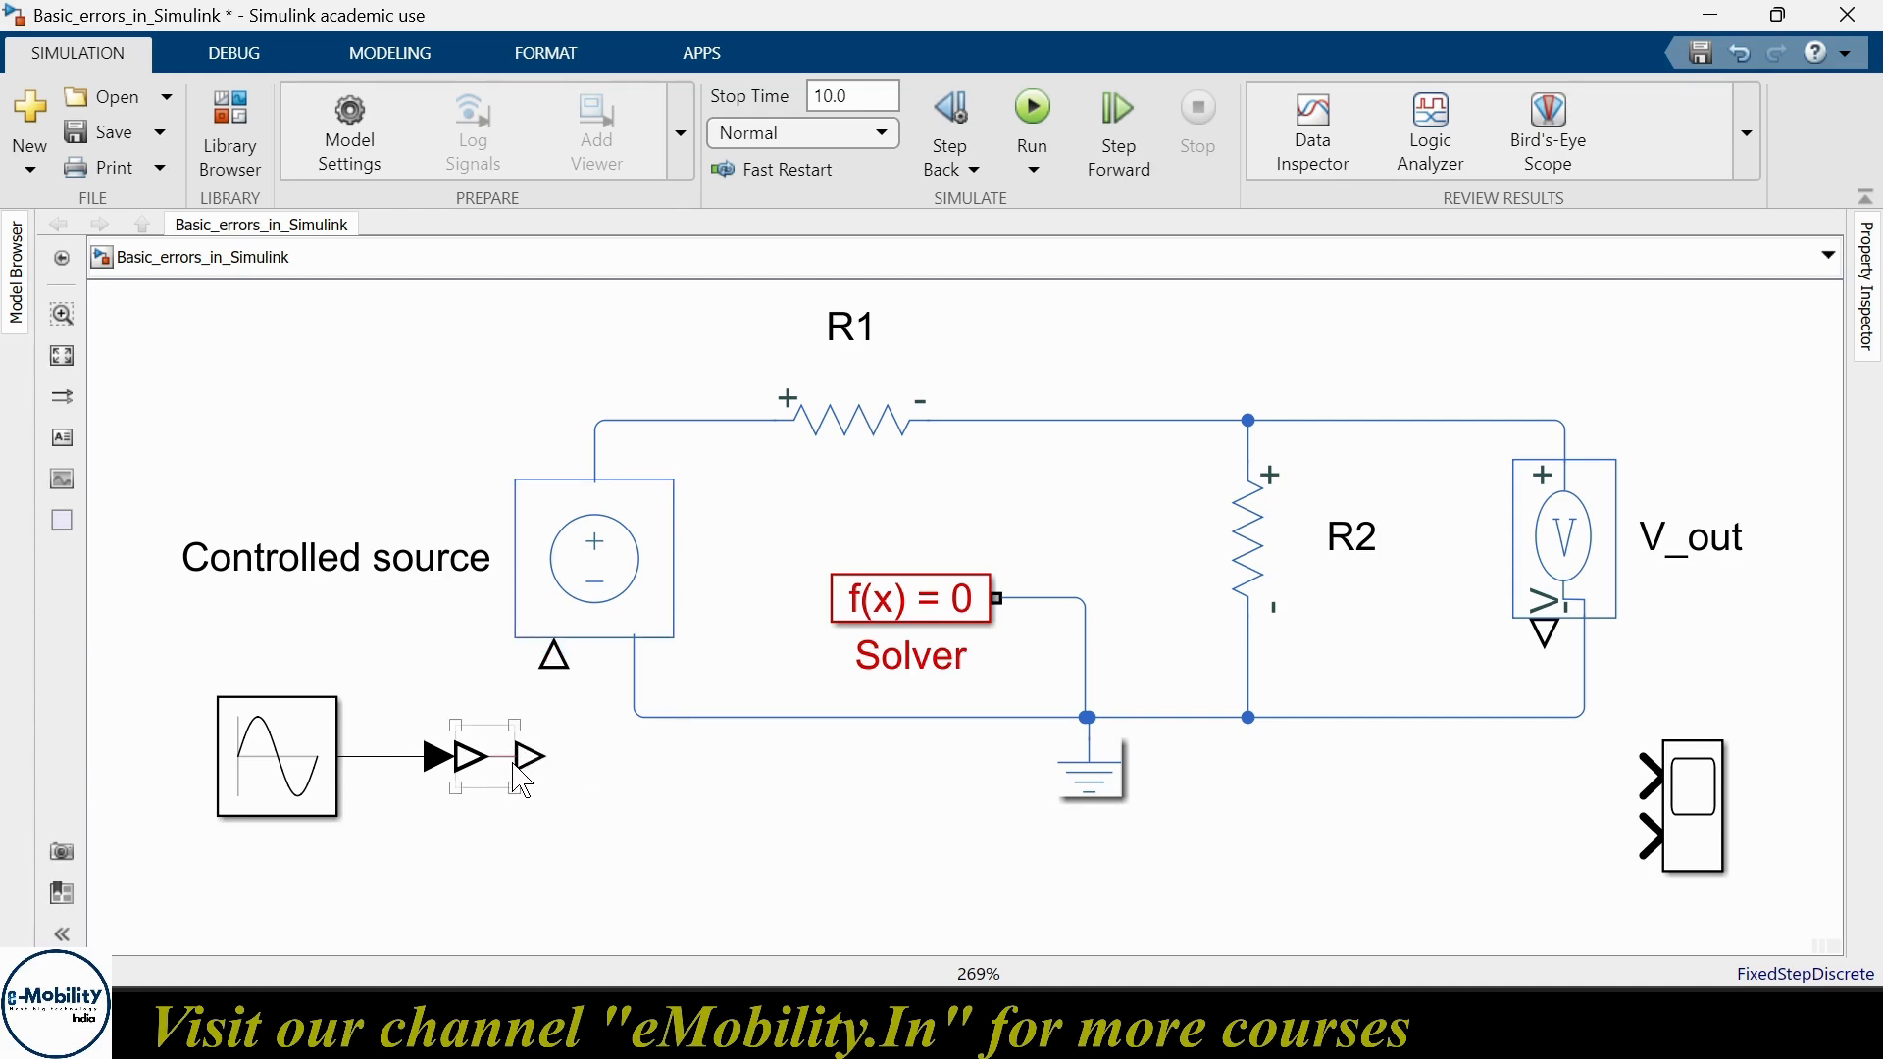
click(528, 763)
drag(528, 755, 554, 657)
click(549, 756)
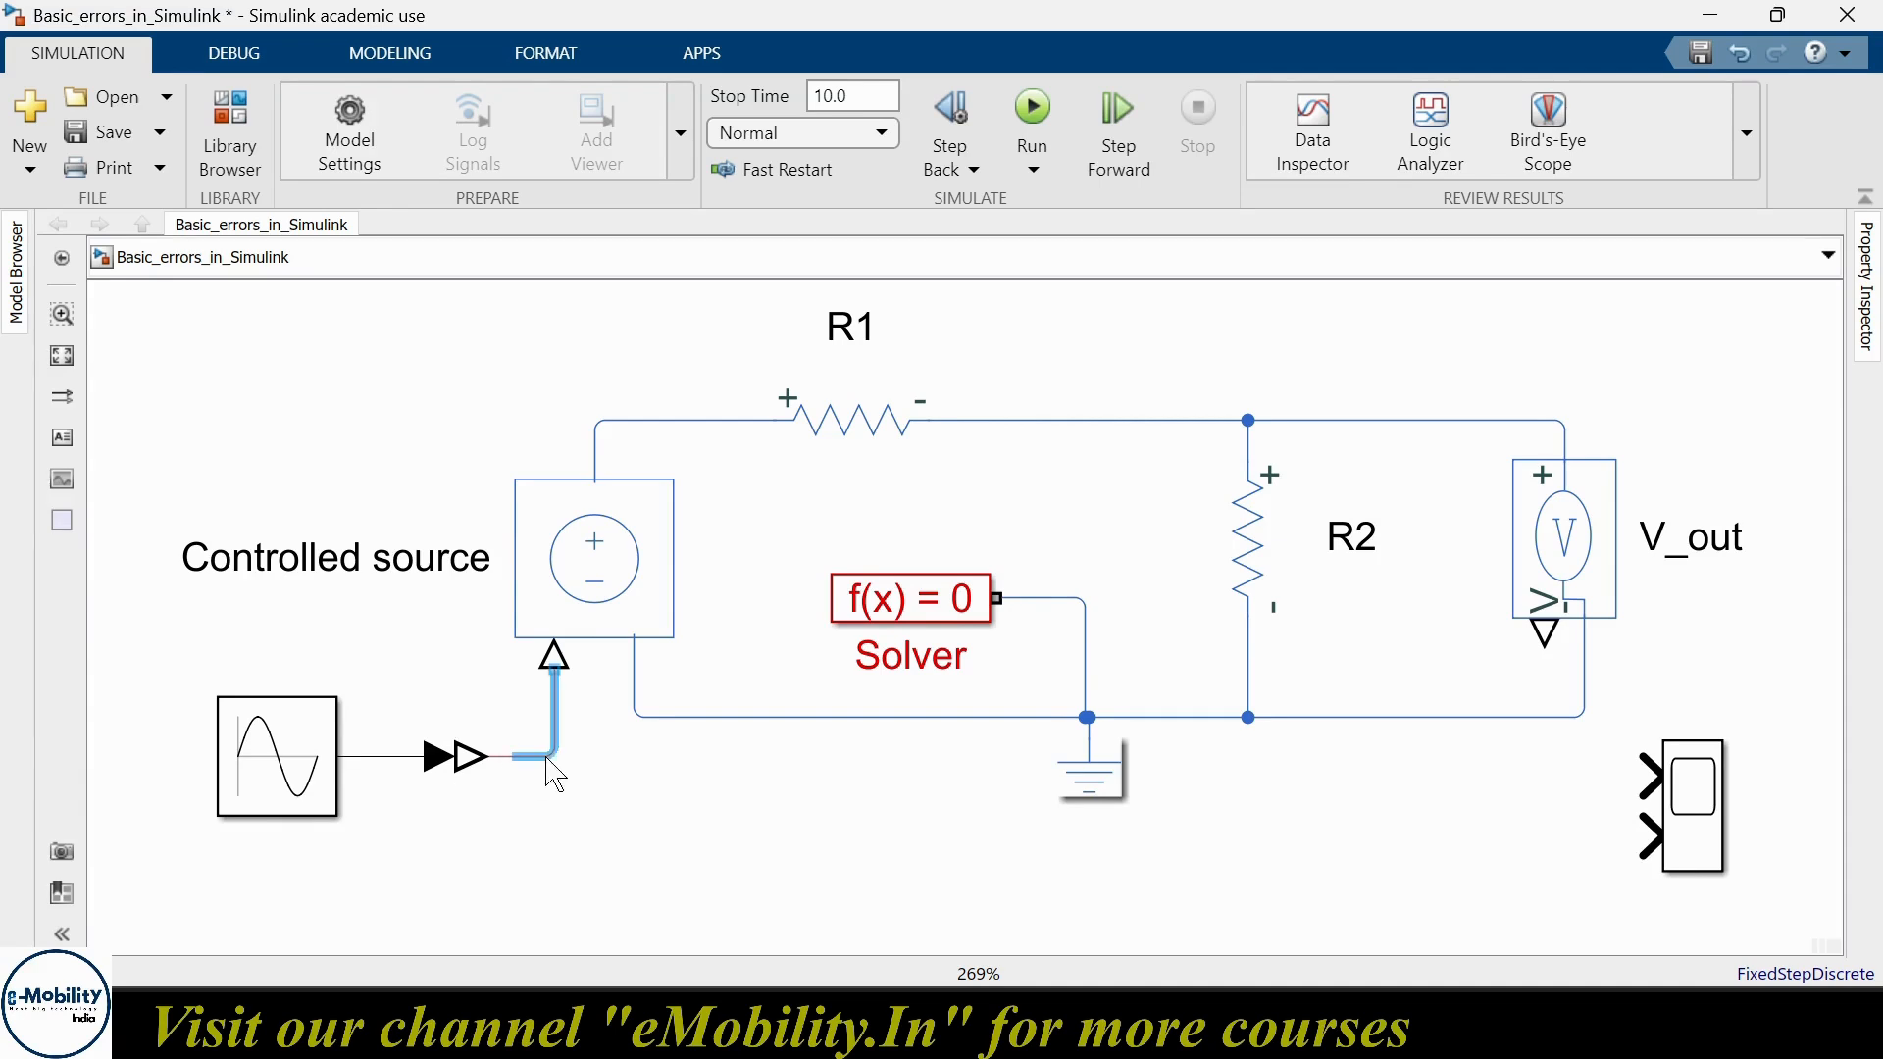
click(605, 799)
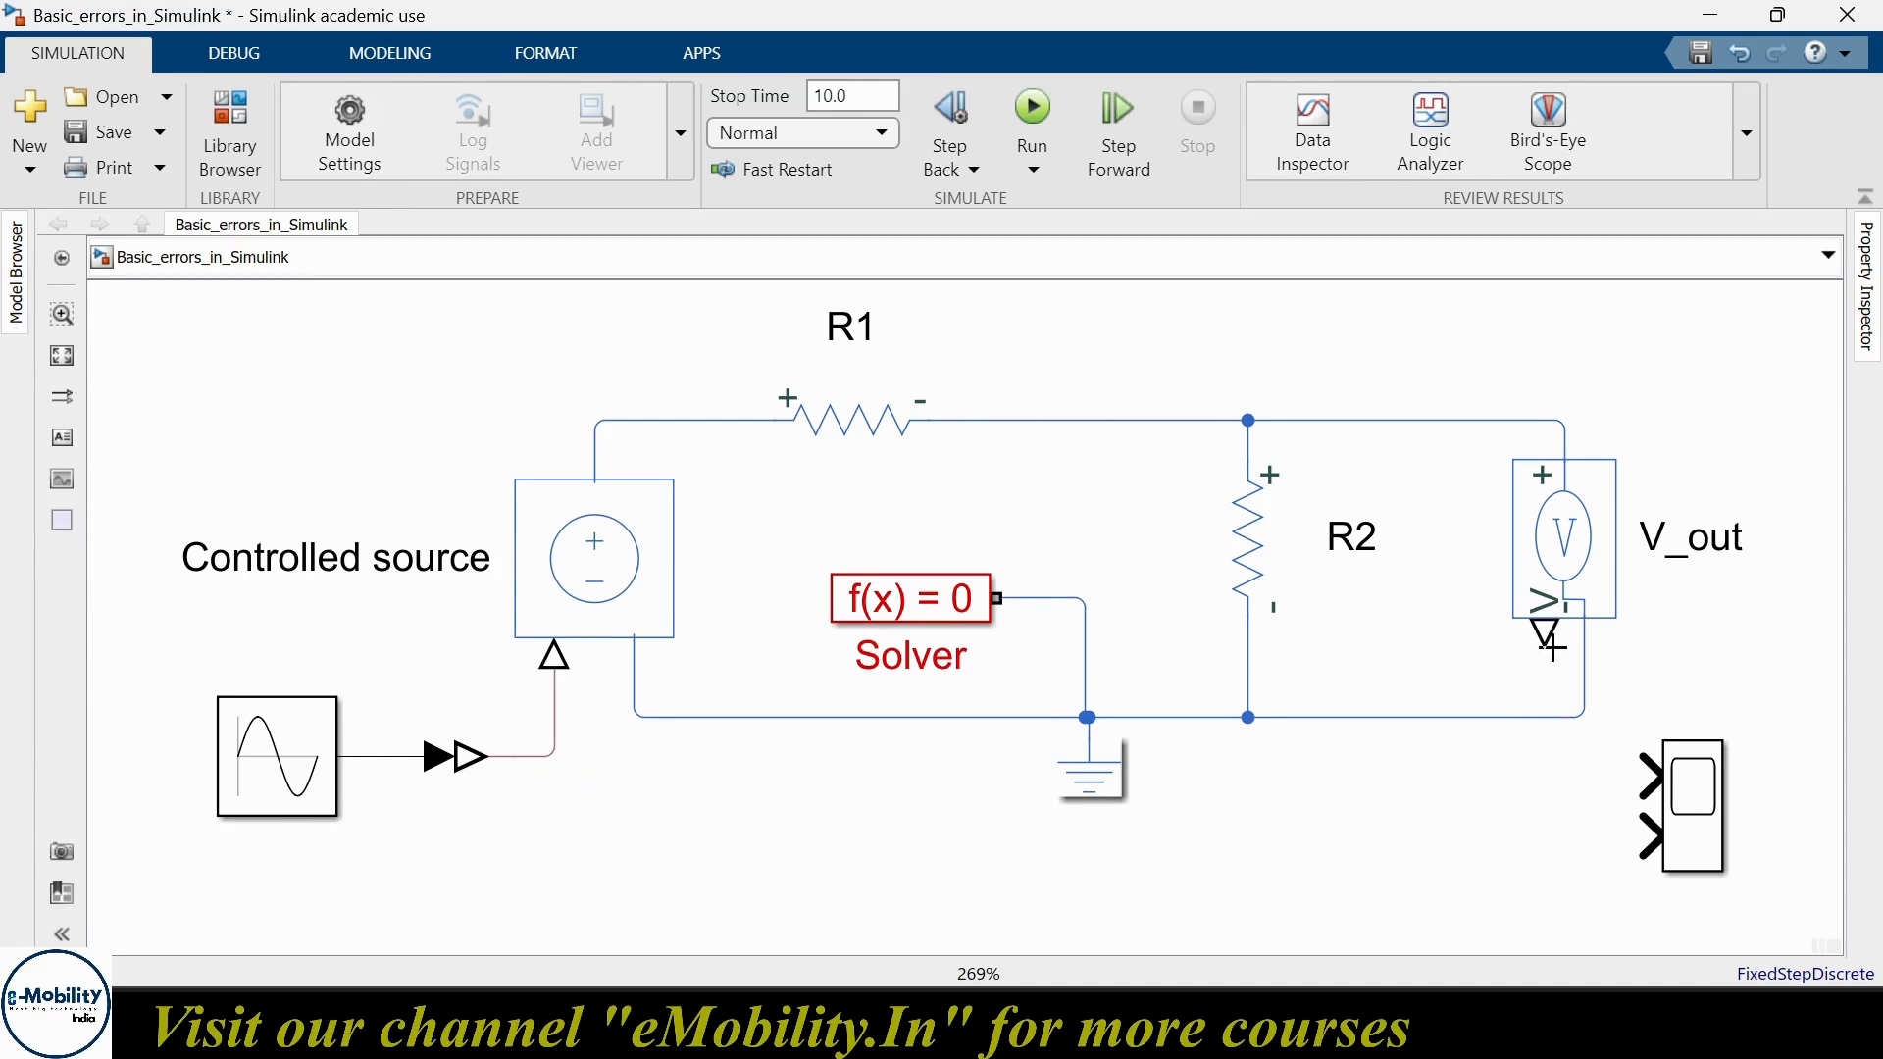
- Insert a PS-Simulink Converter between the V_out sensor and the scope's first input, and branch the Sine Wave signal to the second input
double_click(1467, 852)
text(ps)
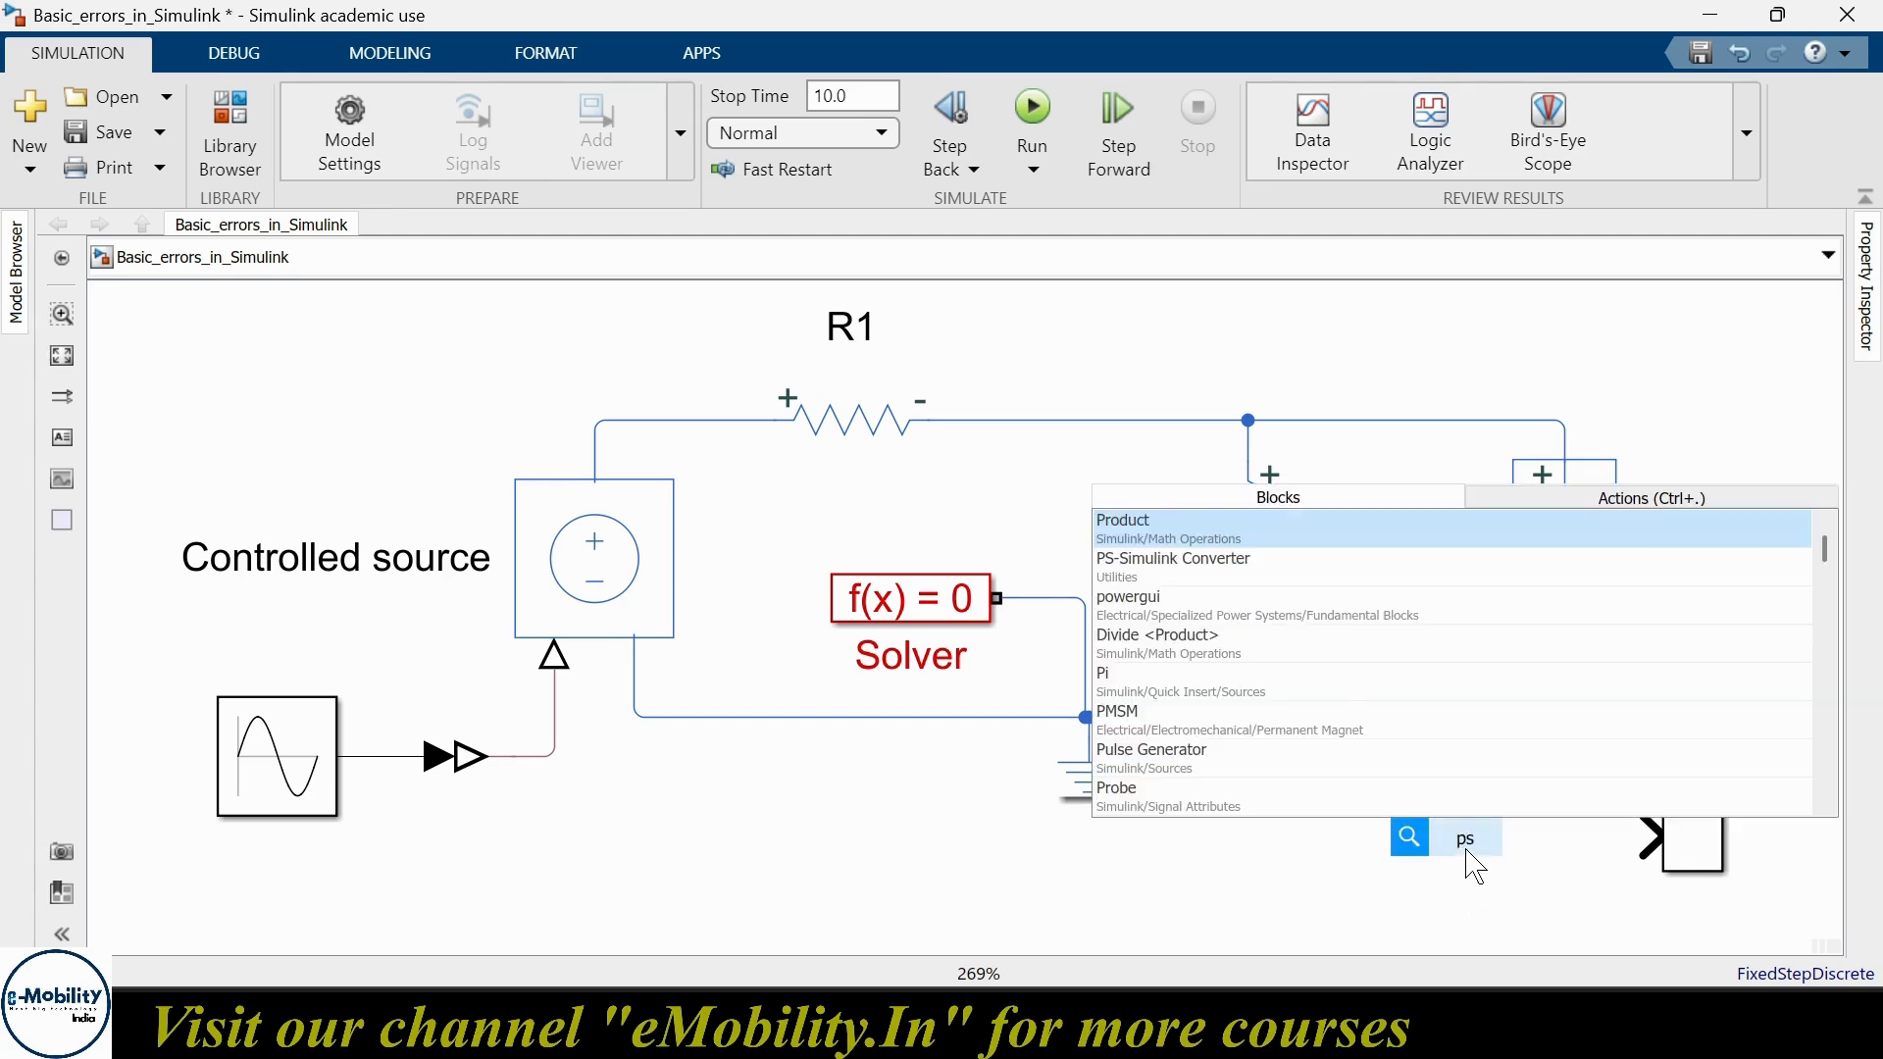
key(Return)
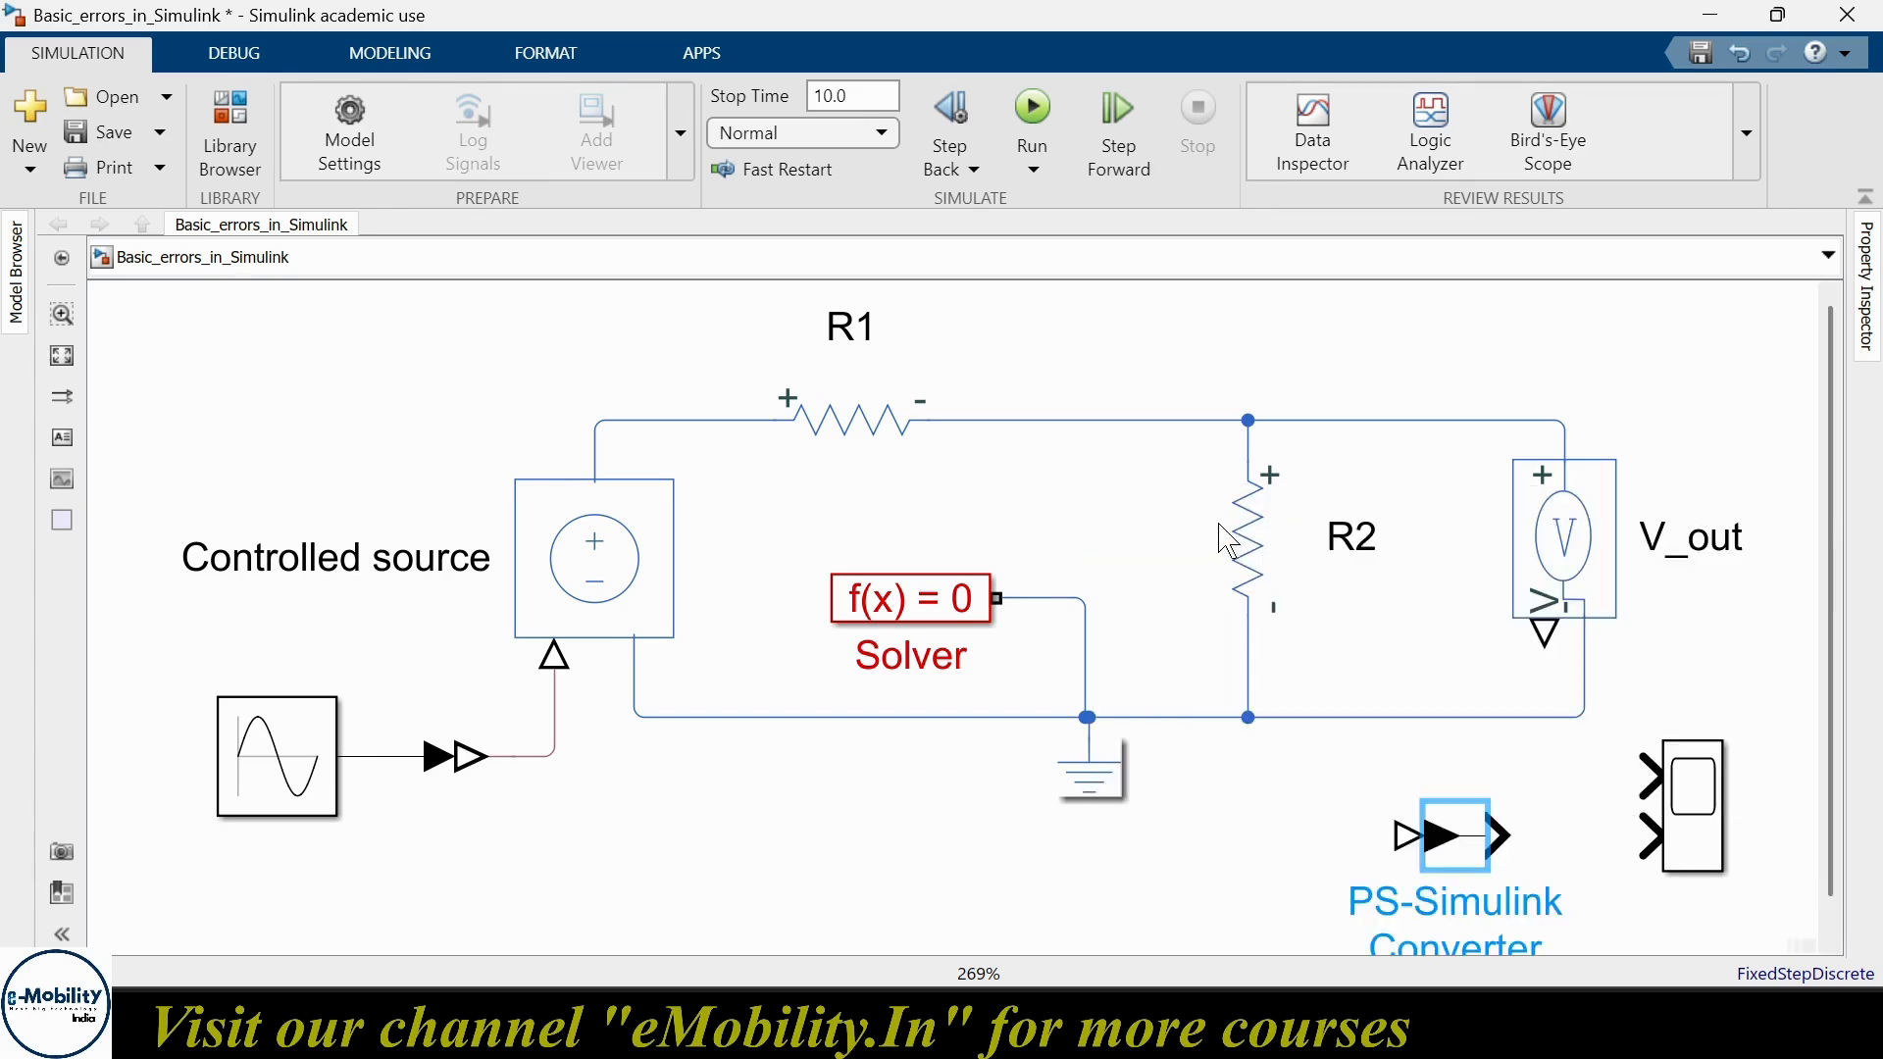
drag(1468, 832, 1544, 639)
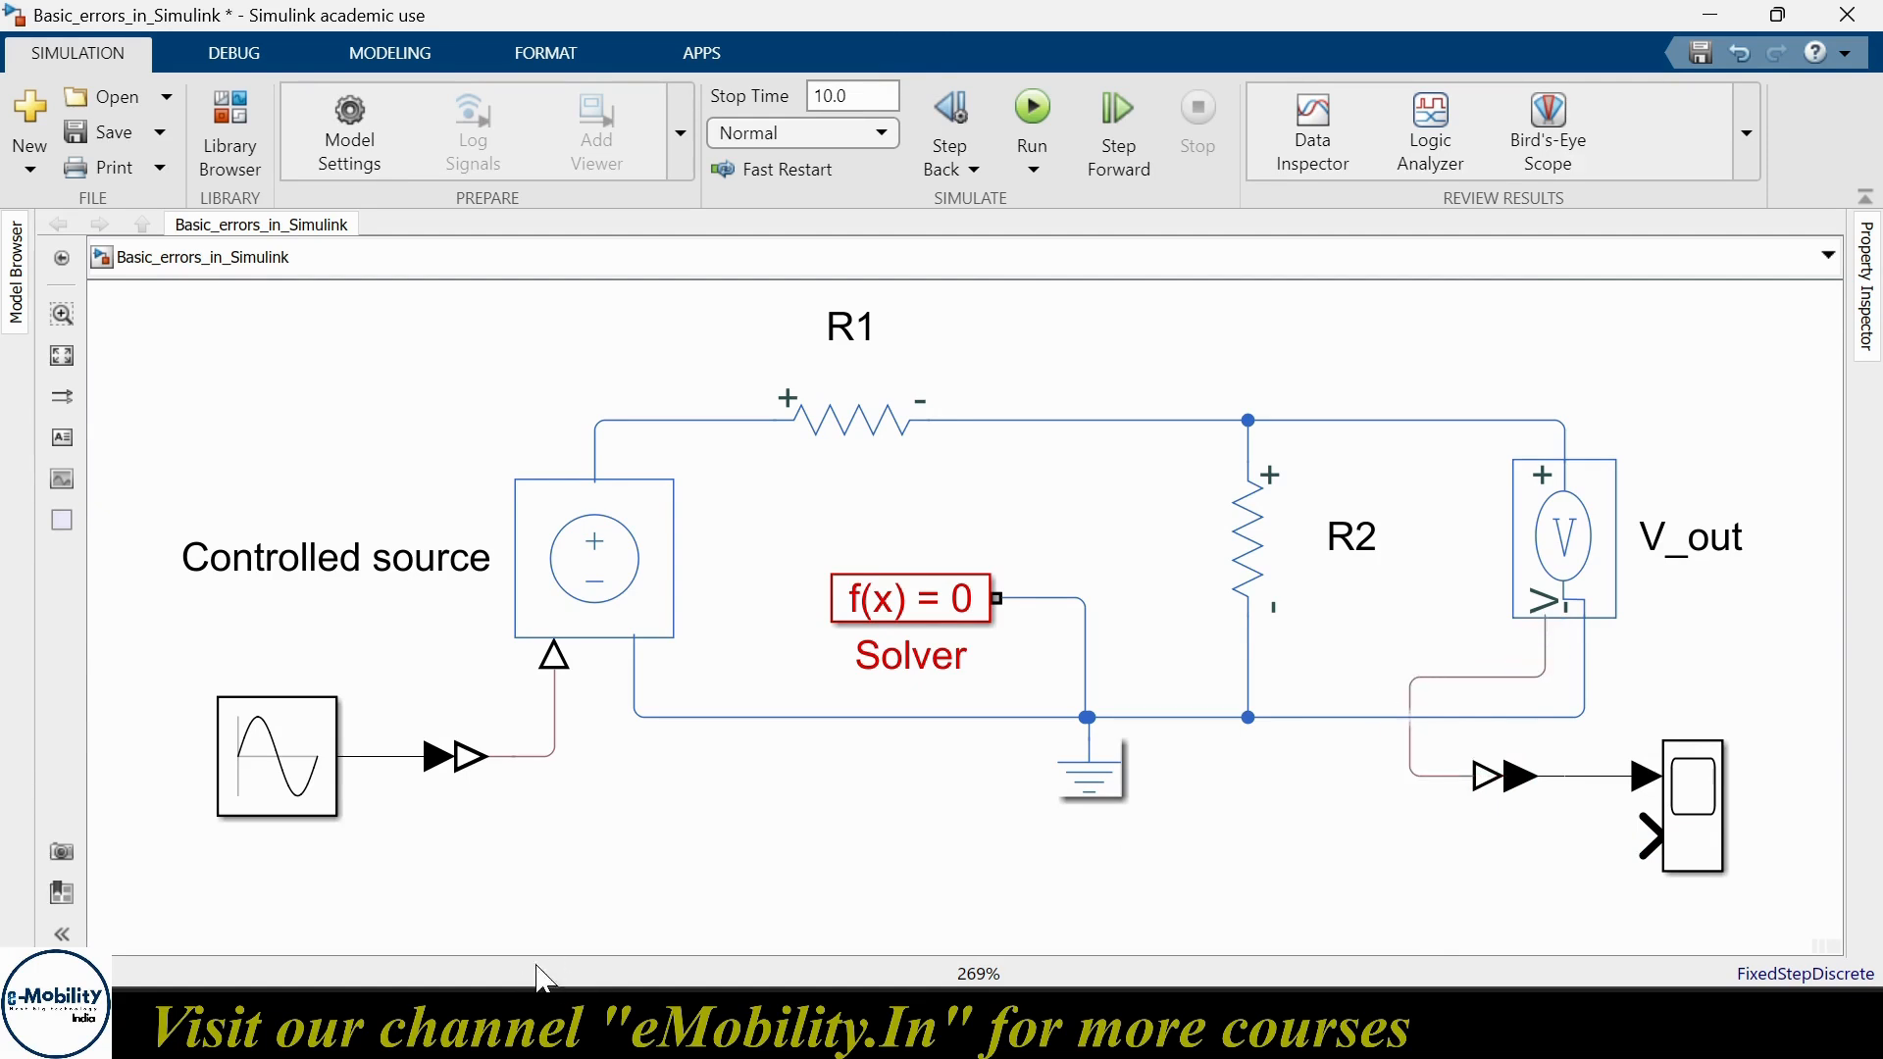
drag(1644, 839, 373, 757)
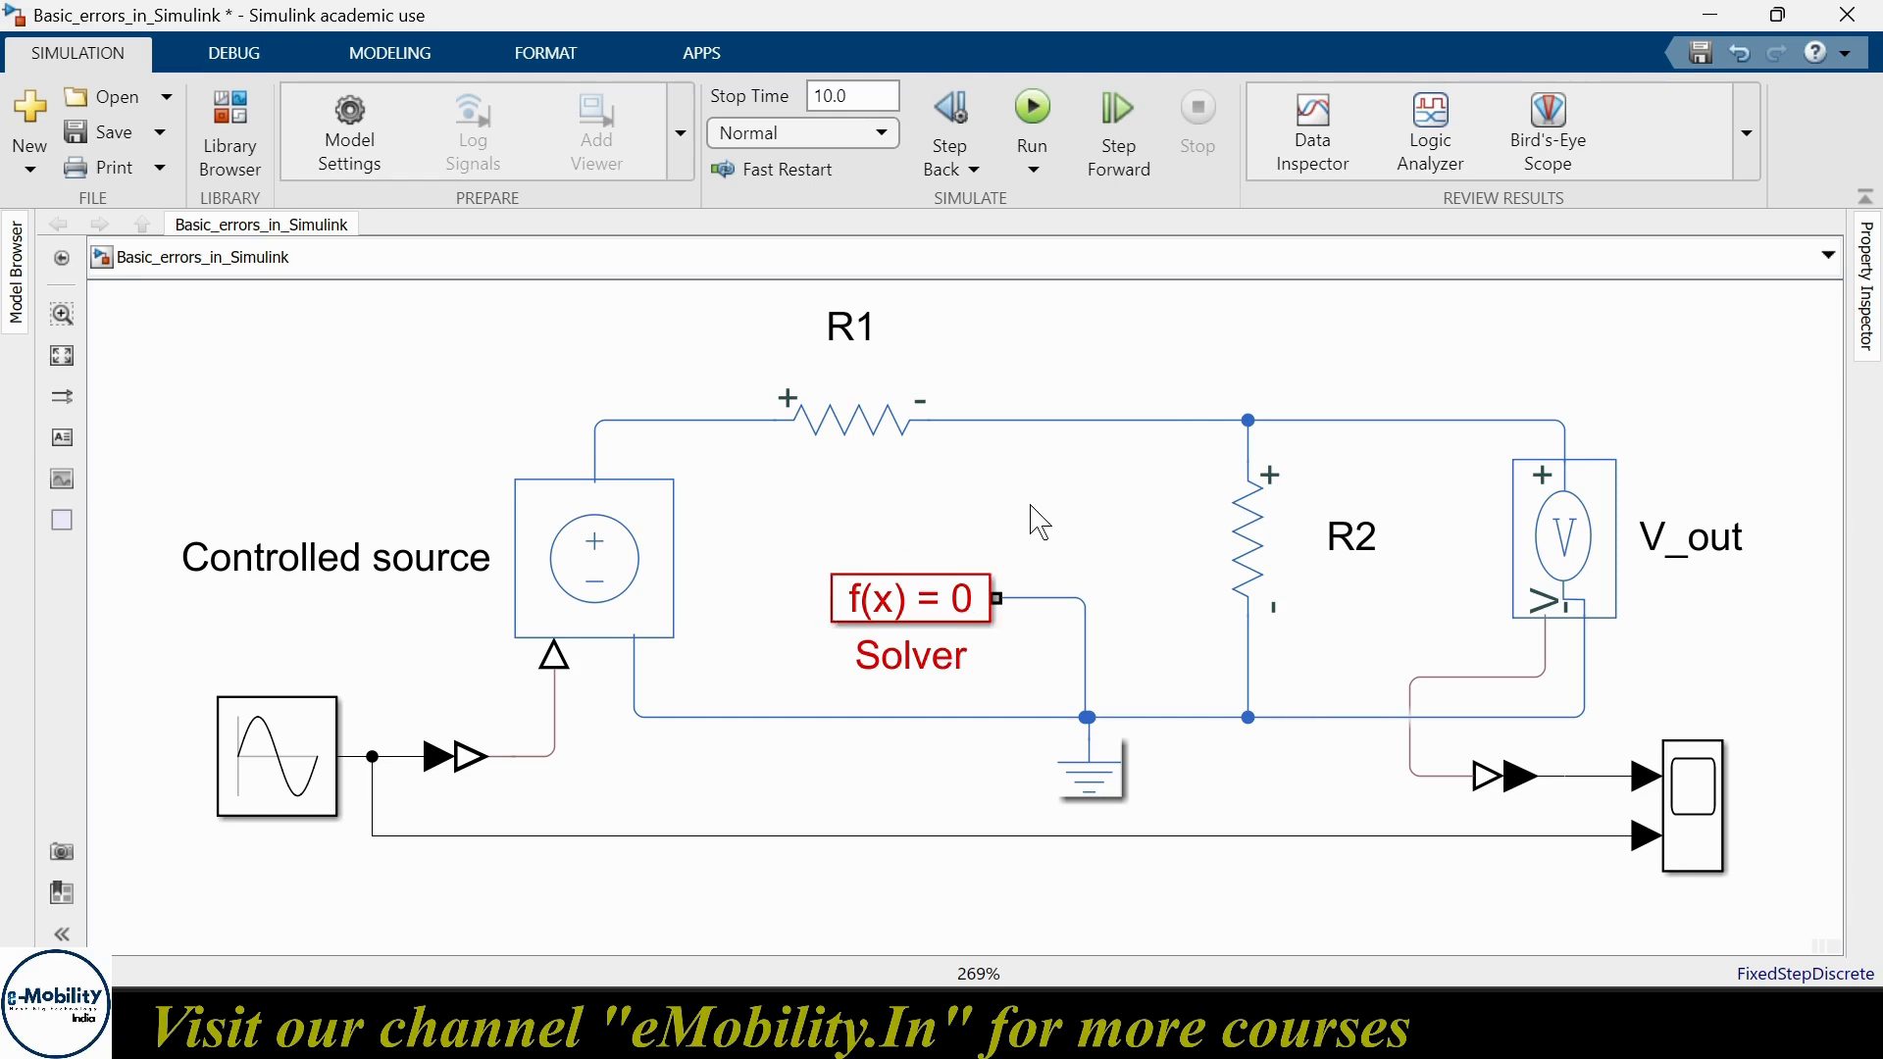
- Move resistor R1 along its wire, farther from the controlled source and closer to the R2 junction
click(880, 388)
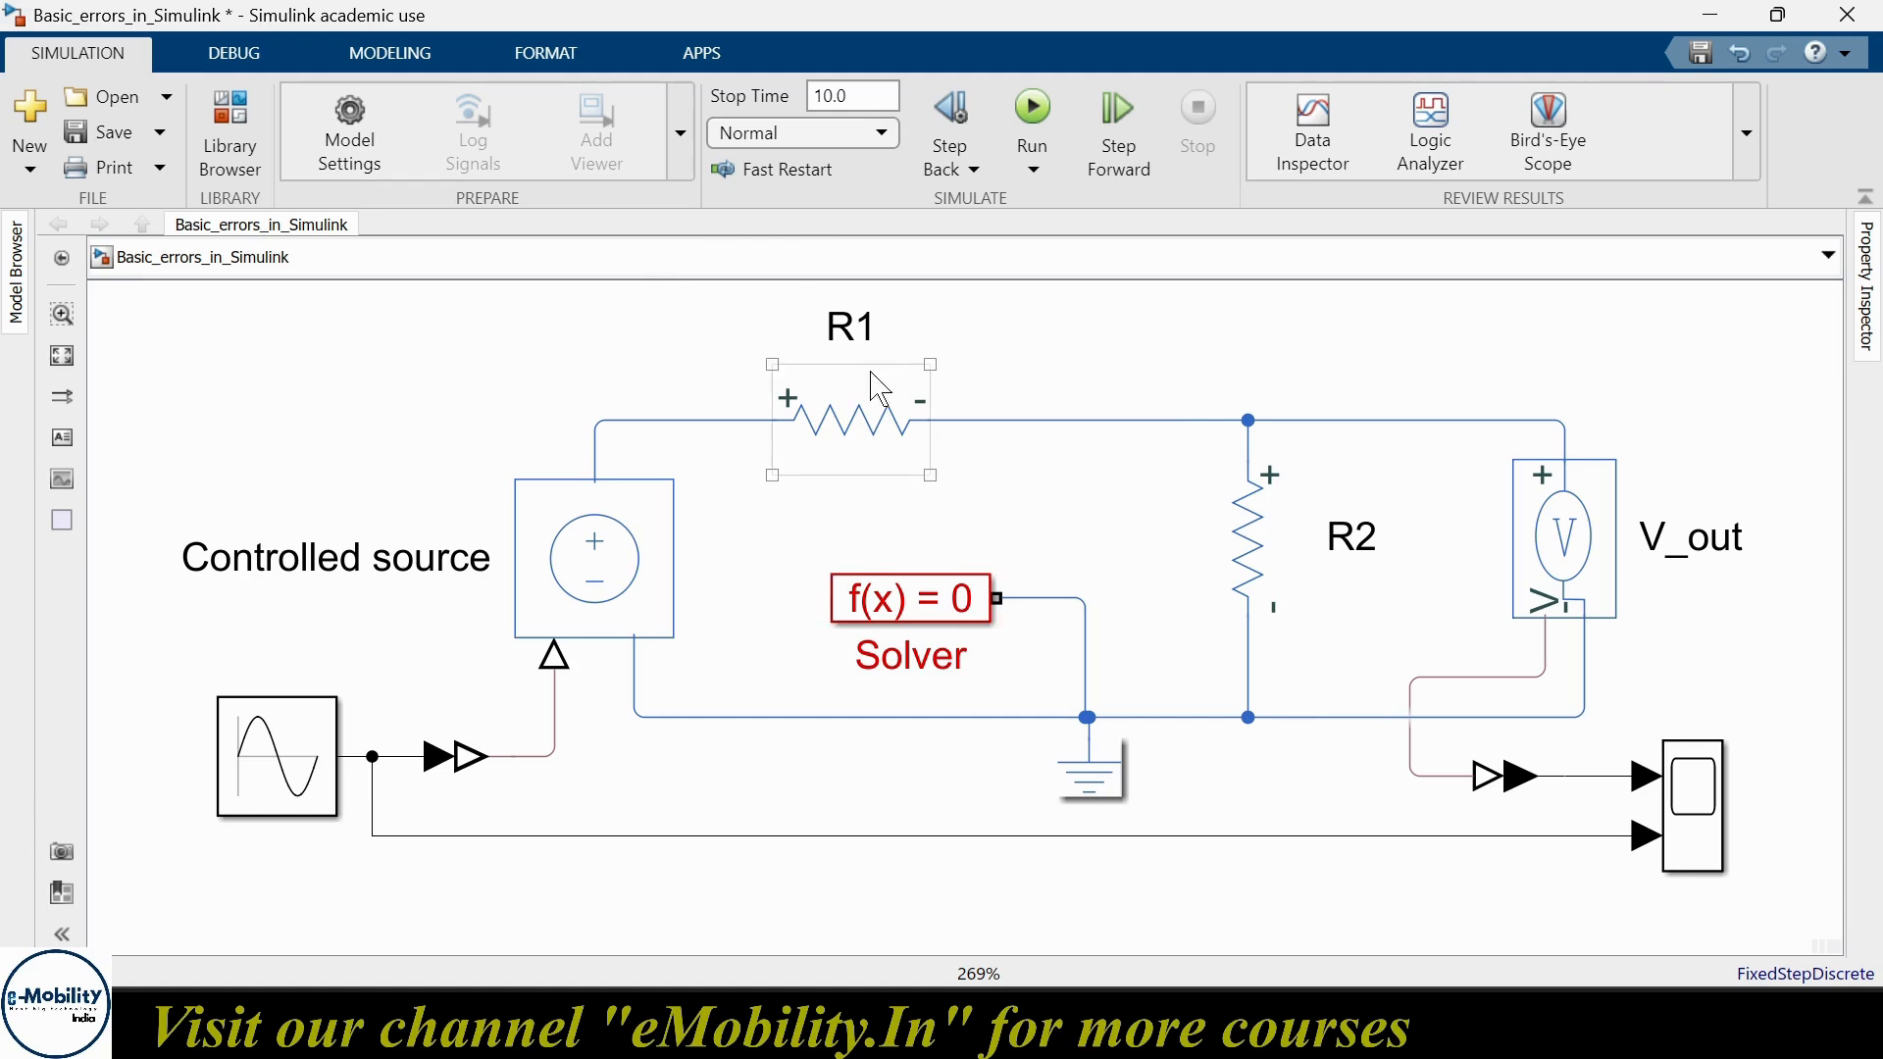
click(639, 588)
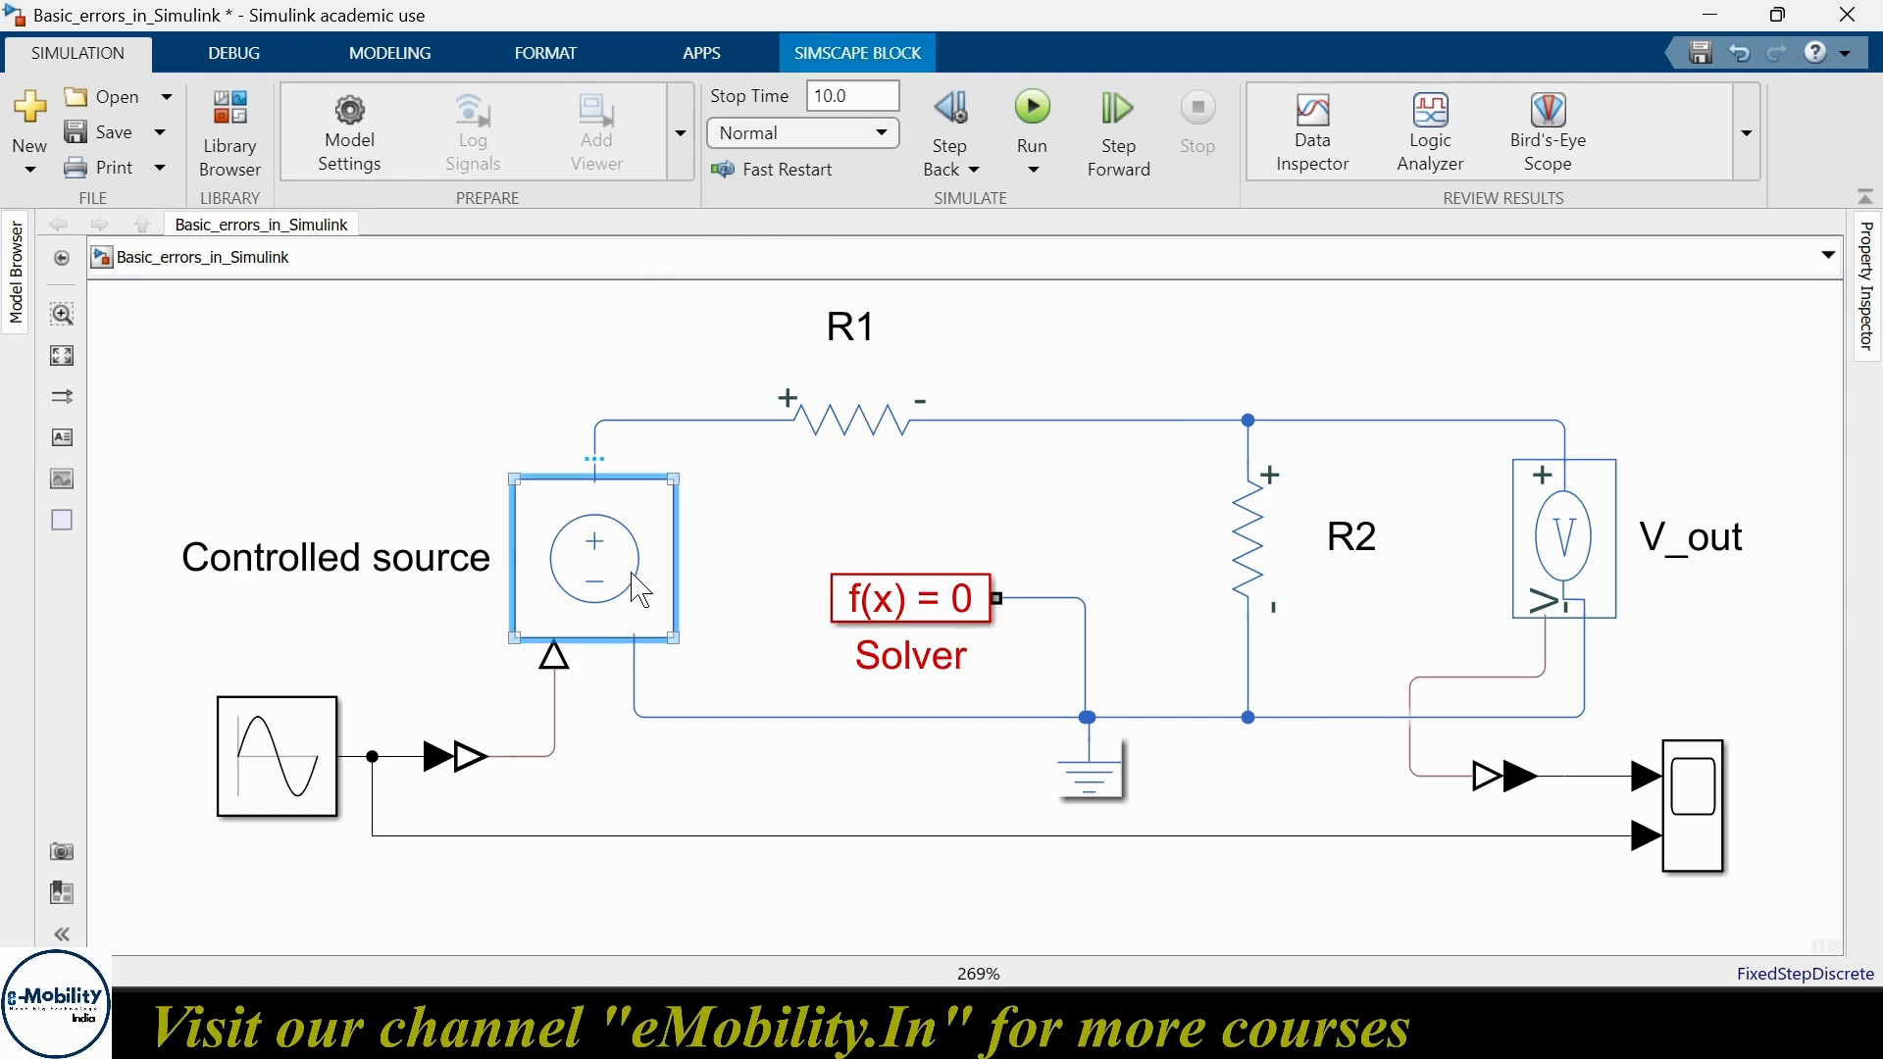
drag(871, 437, 969, 439)
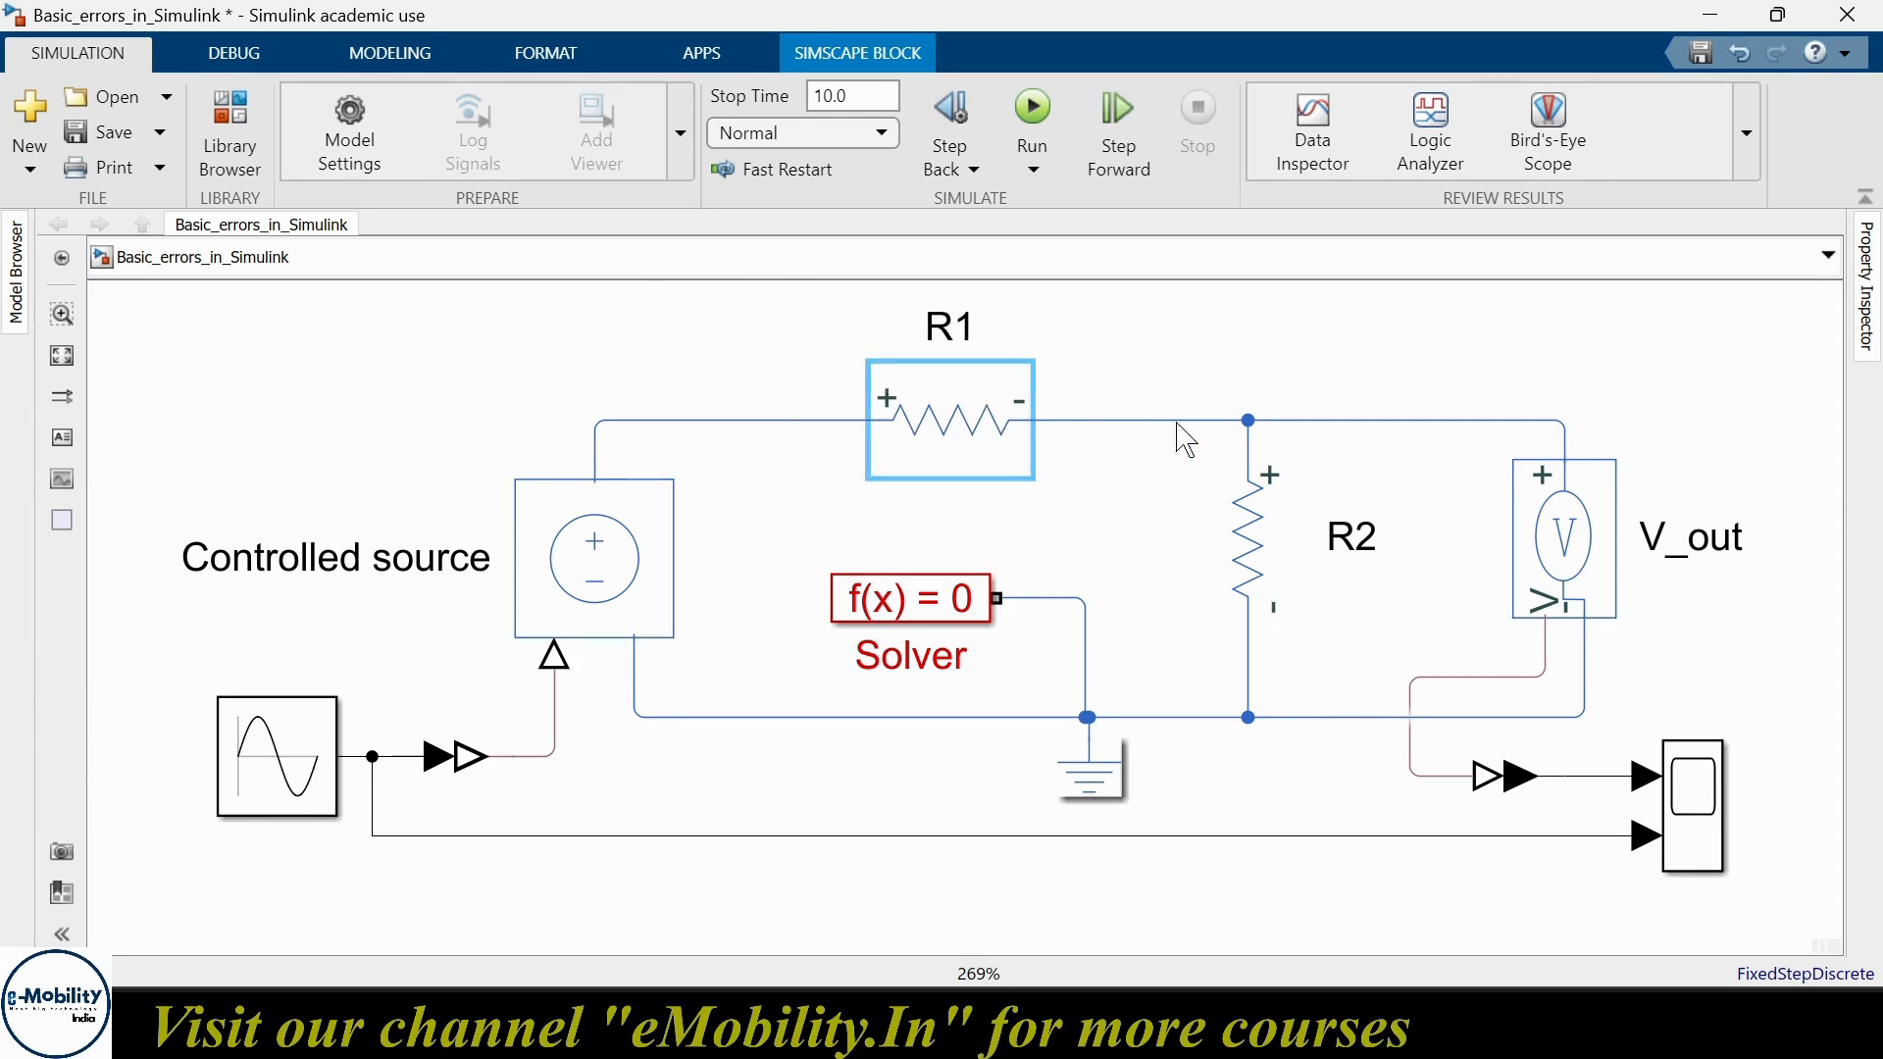
click(917, 427)
click(593, 593)
- Check the Sine Wave block's parameters and R1's resistance setting without changing them
double_click(286, 770)
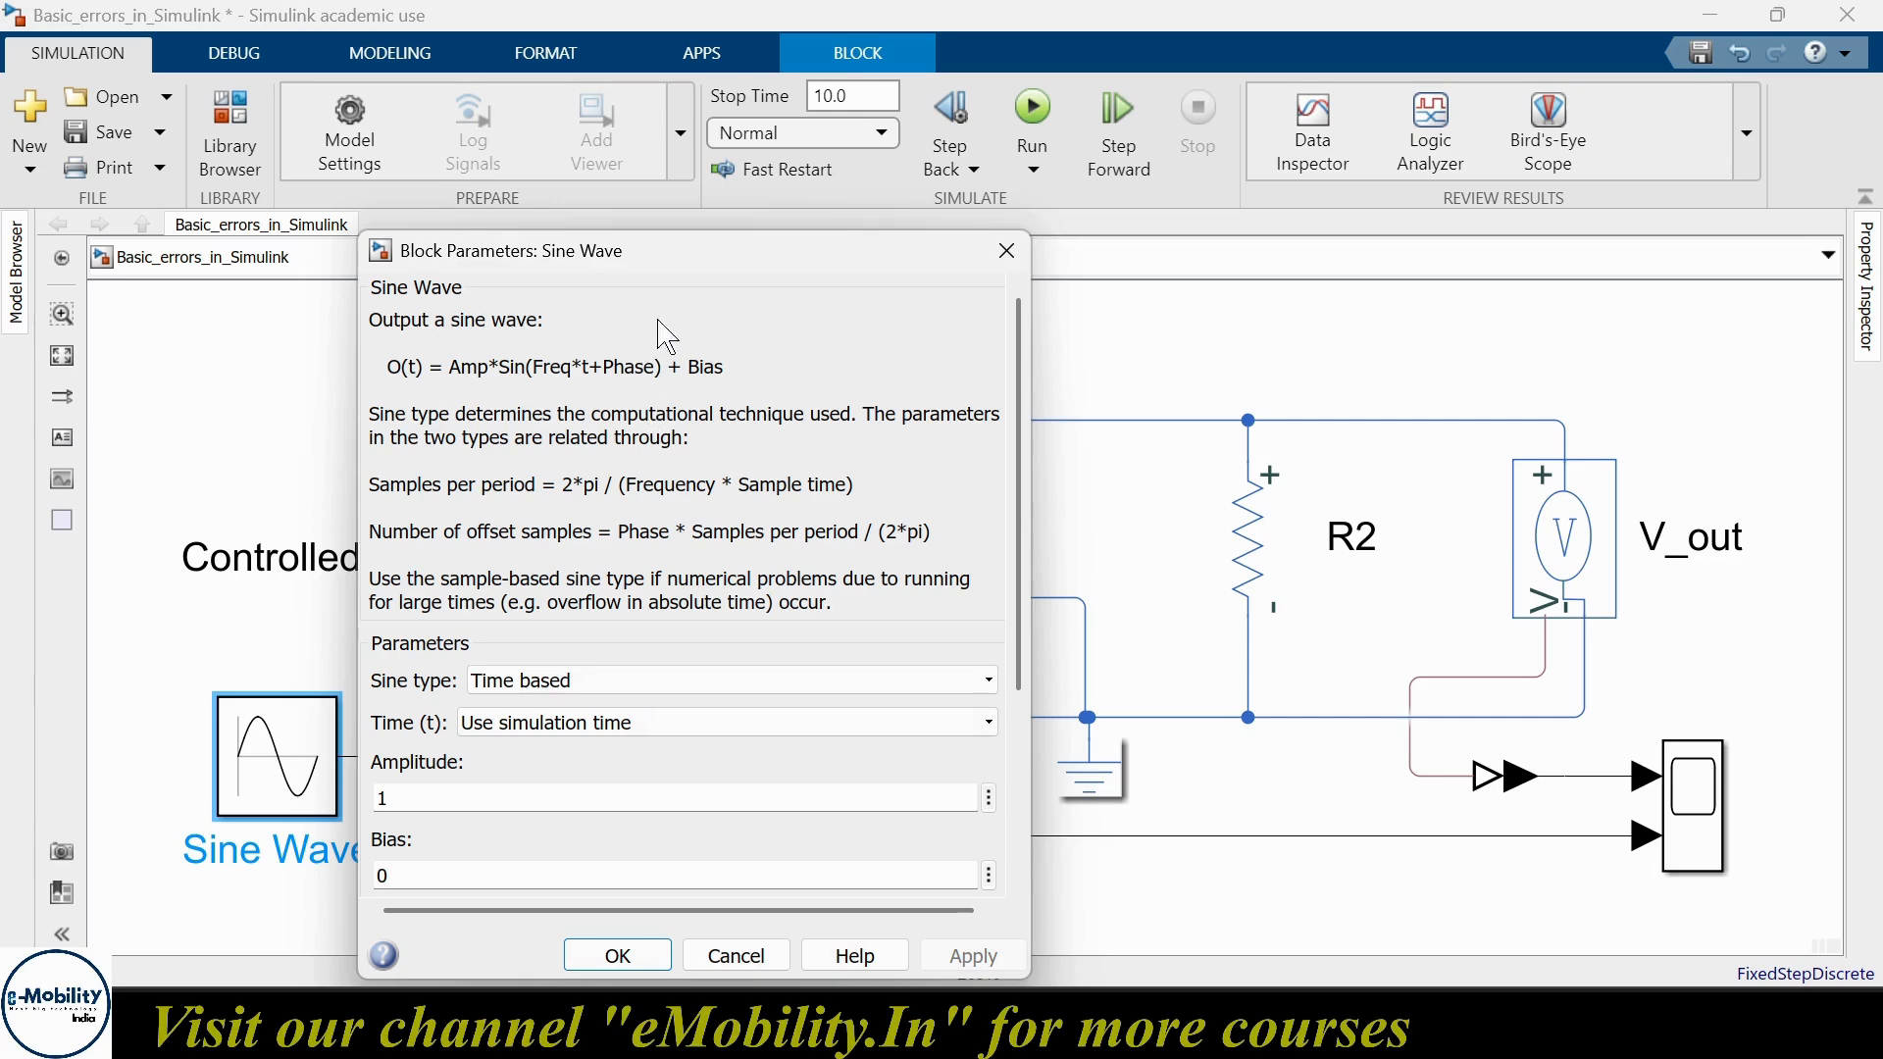
drag(690, 276, 675, 223)
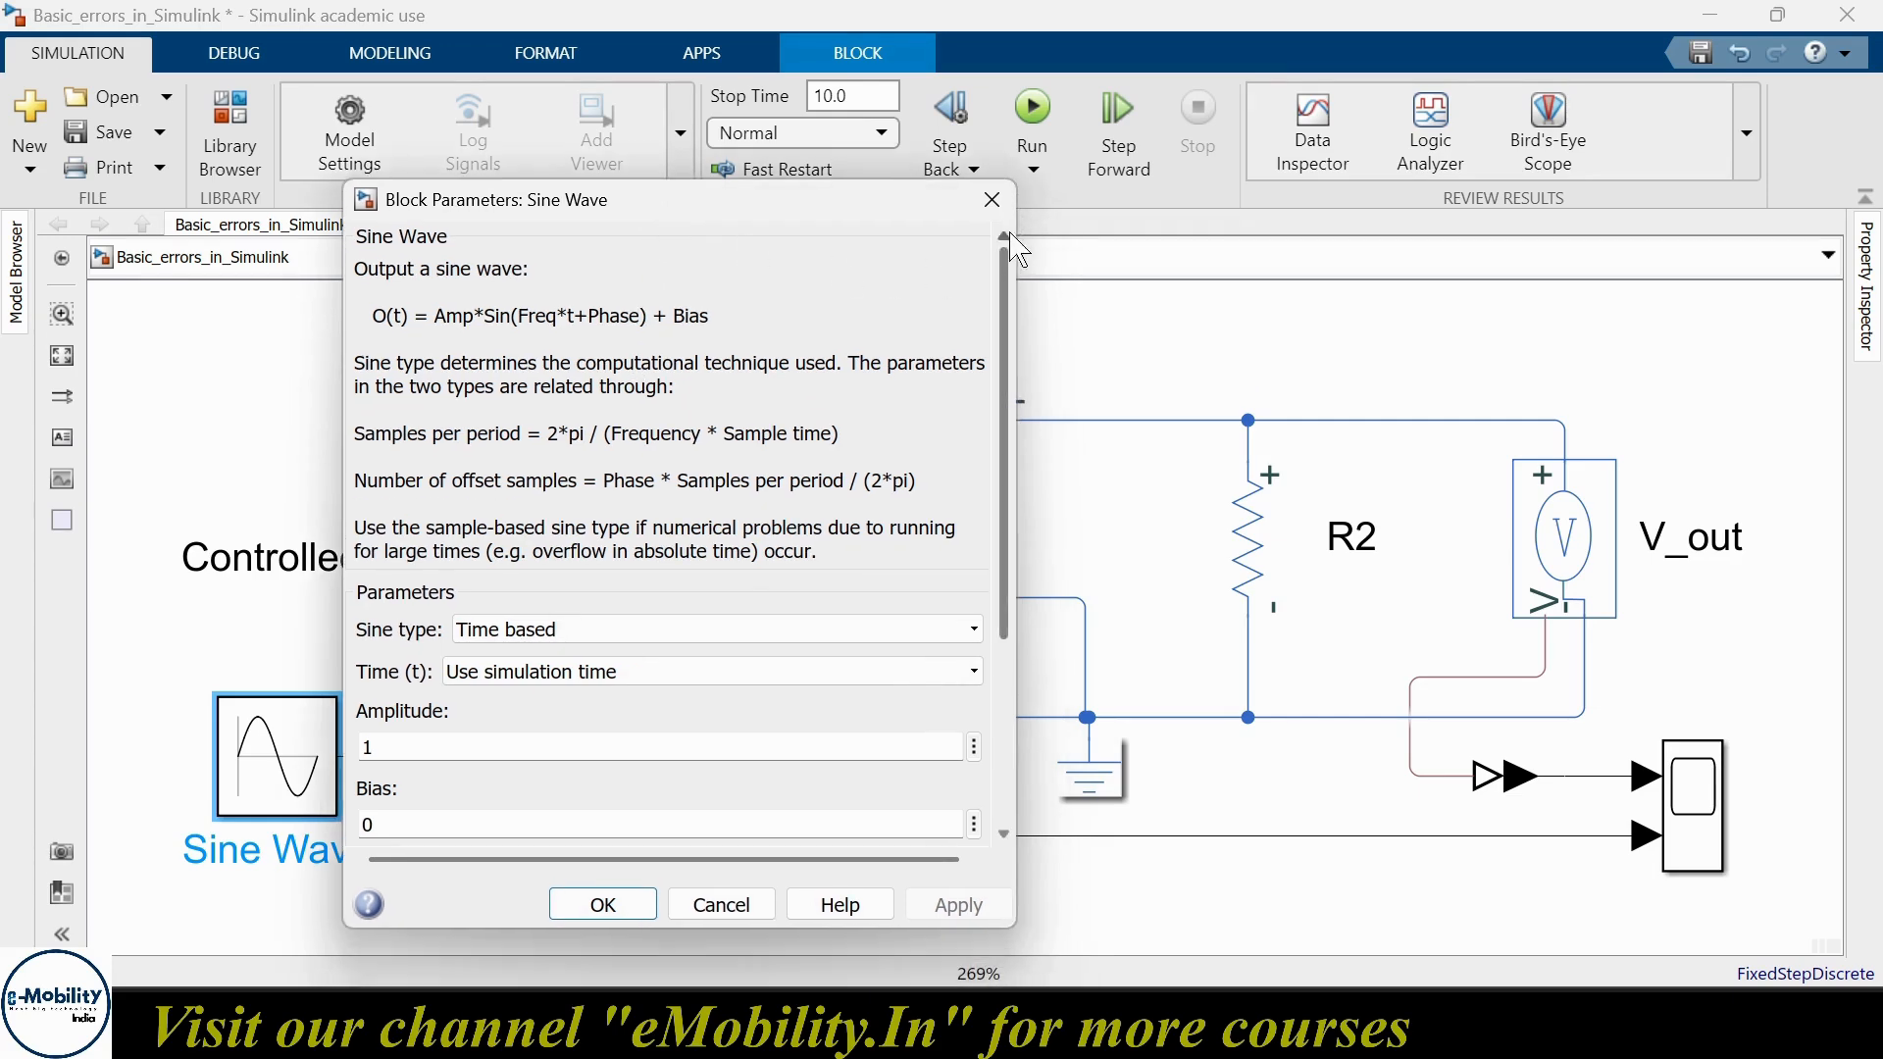
click(991, 197)
click(1252, 593)
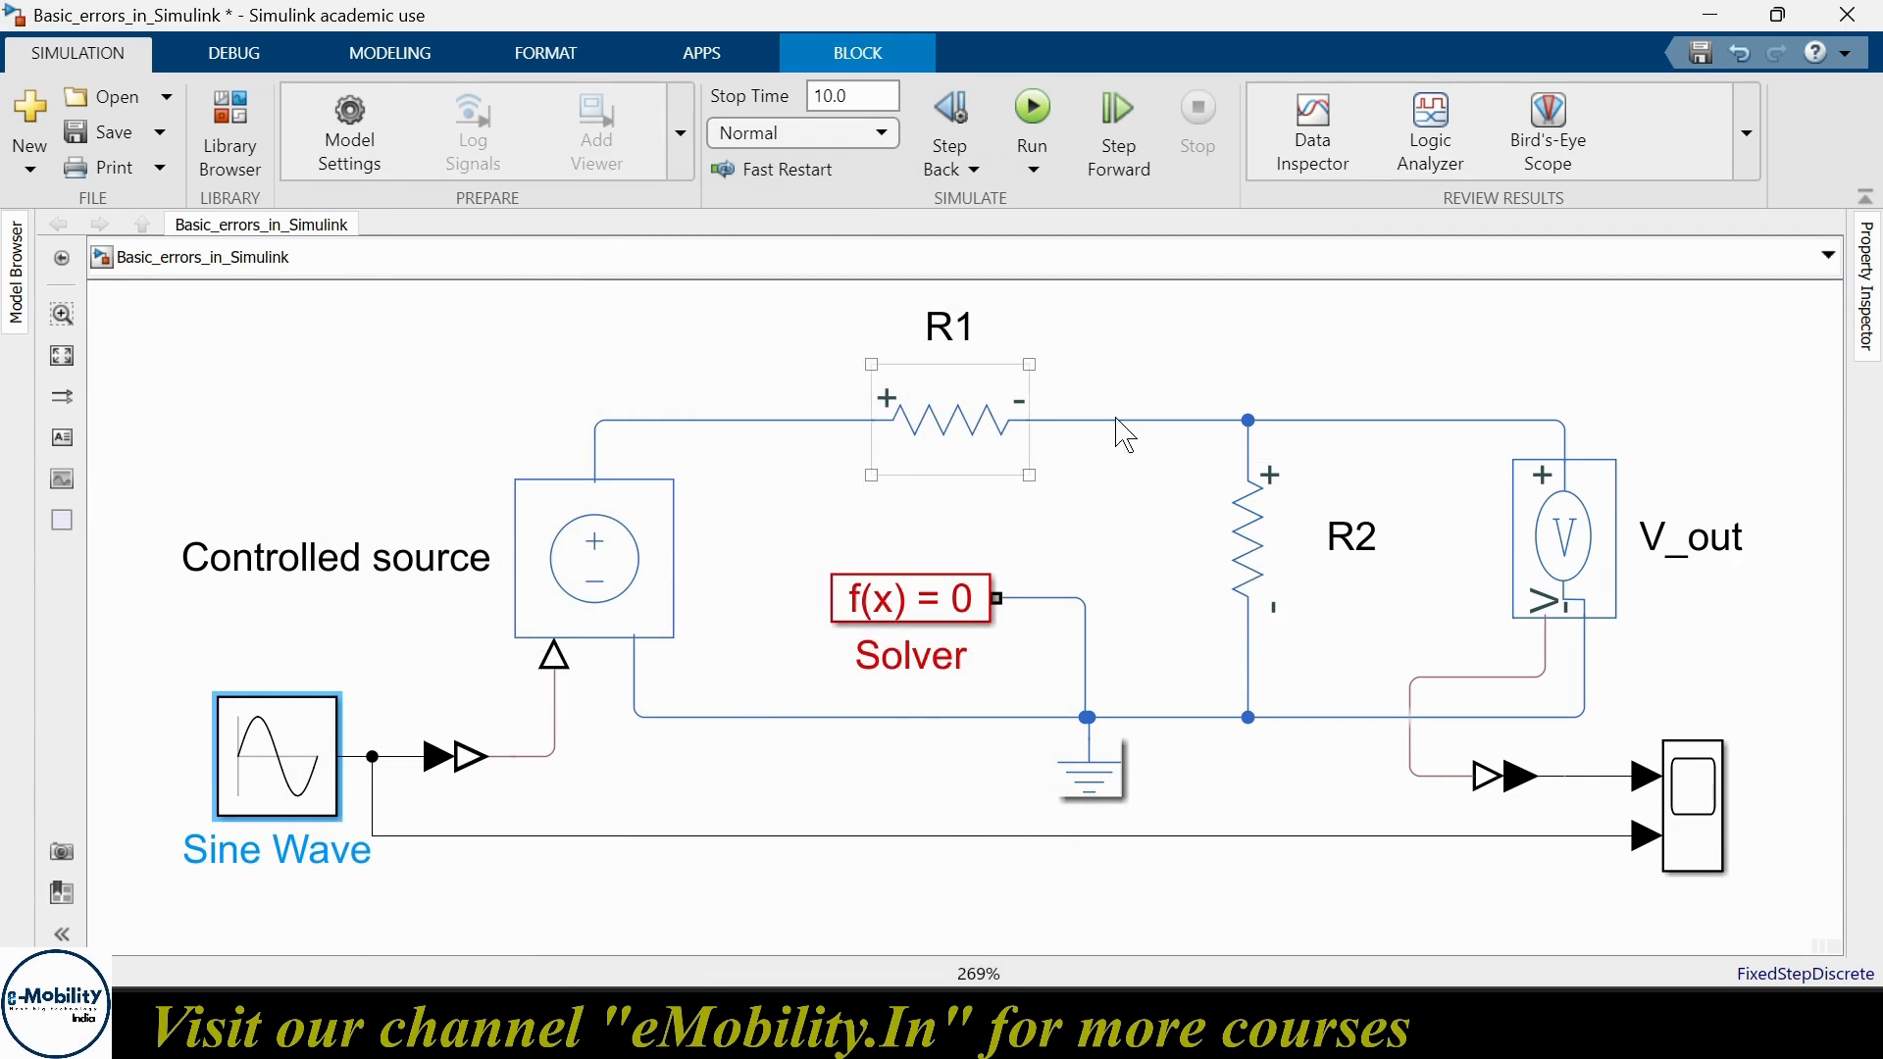
double_click(949, 431)
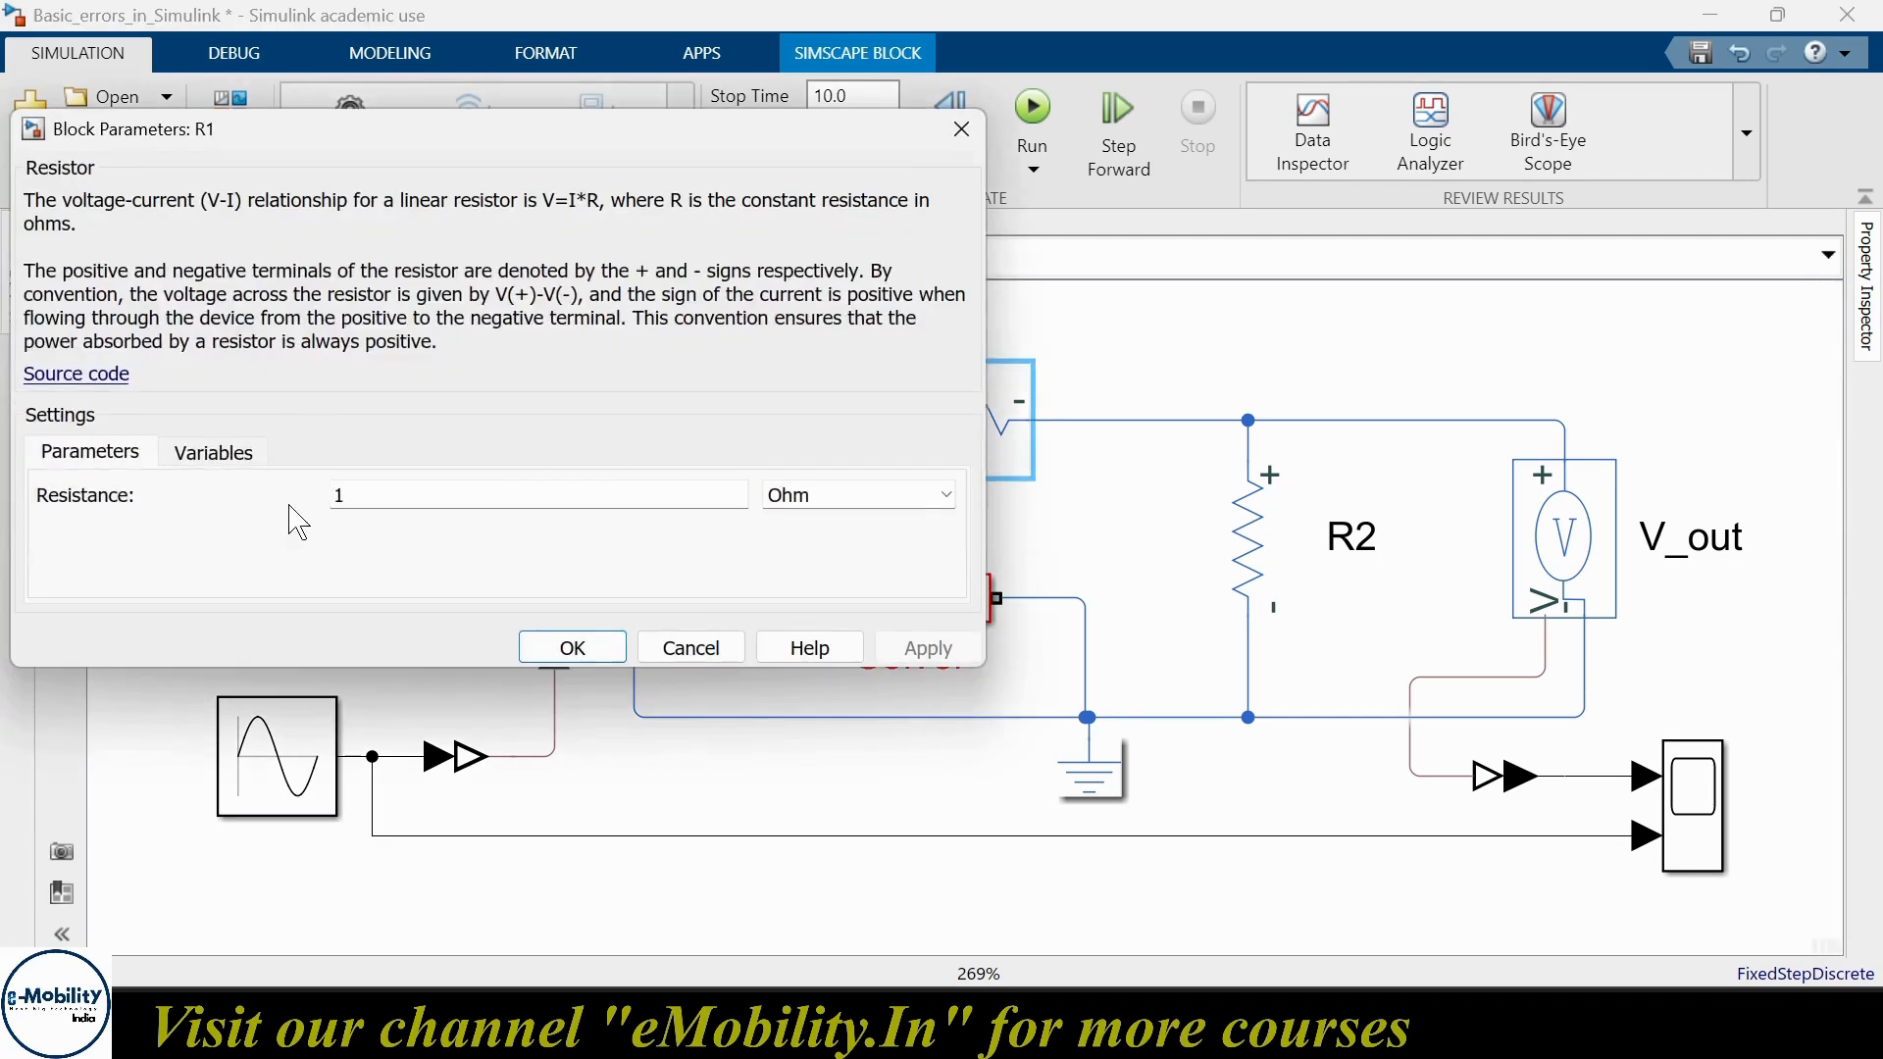
click(573, 646)
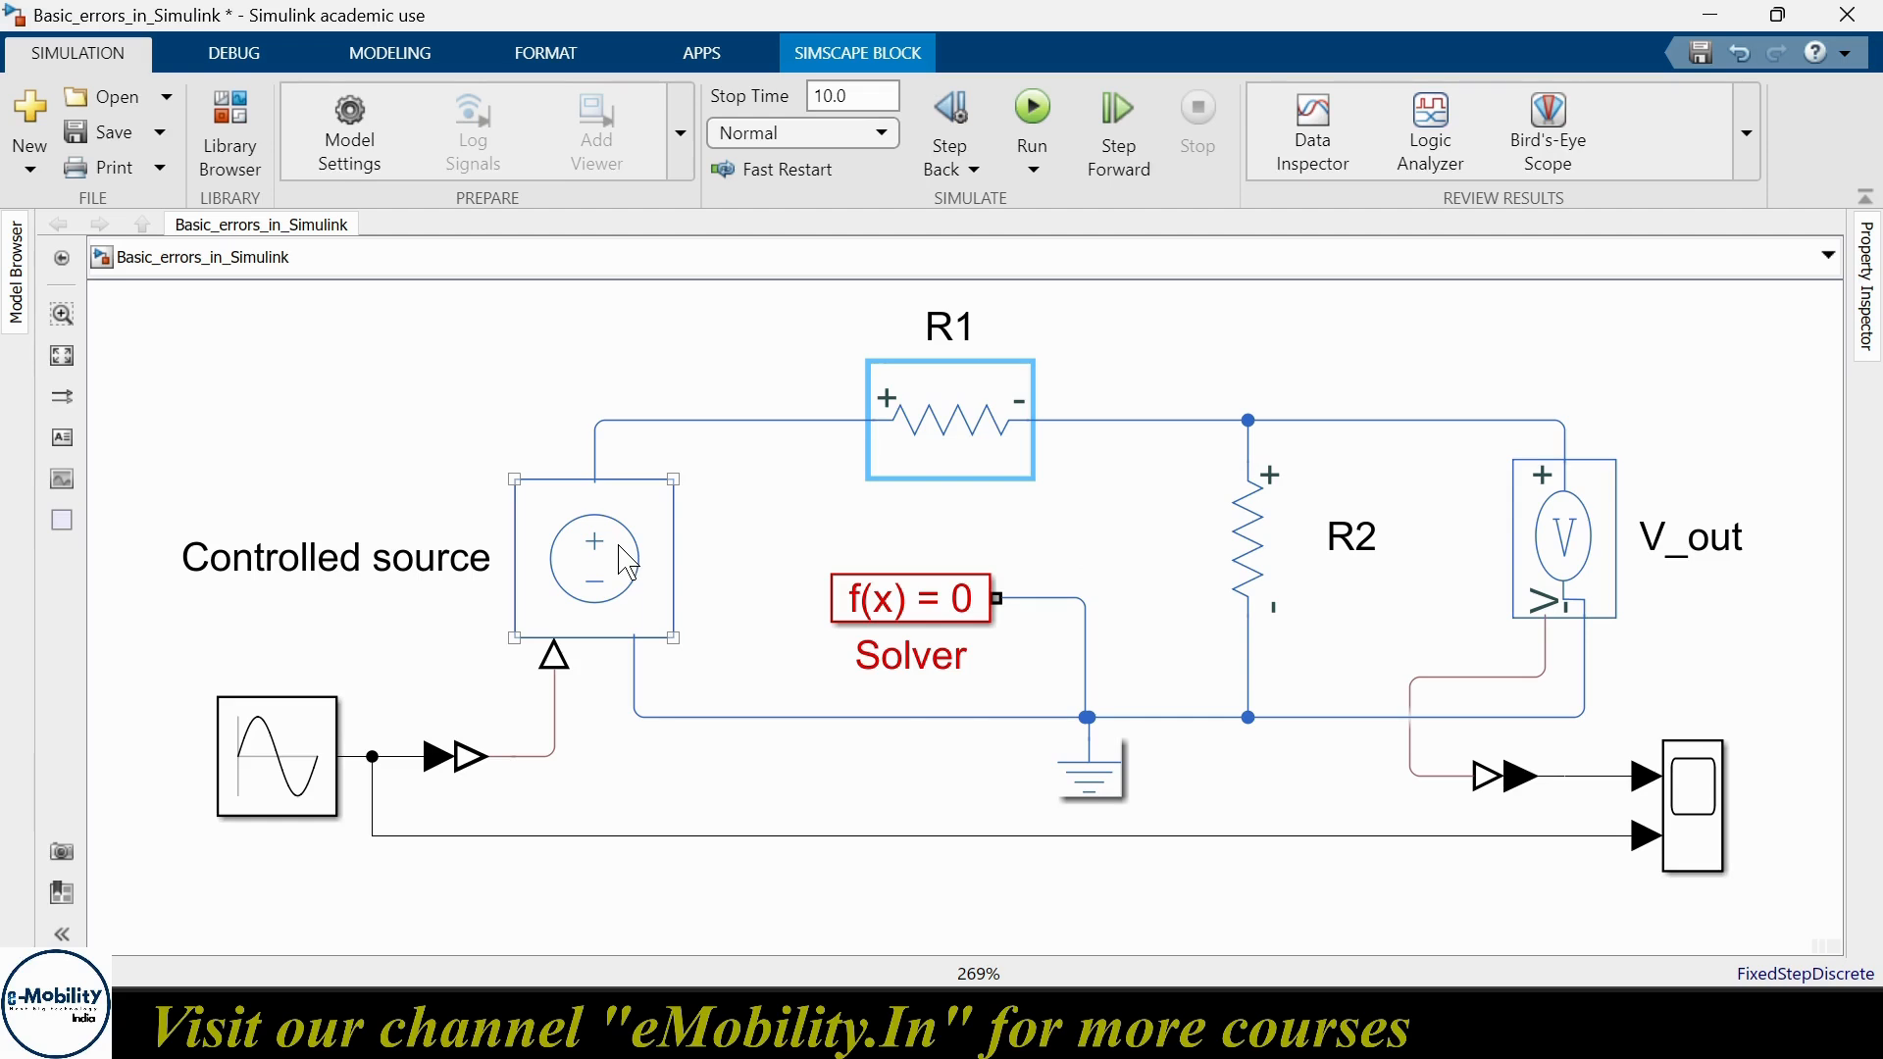
- Run the simulation and open the scope to view the output and source waveforms
click(1035, 109)
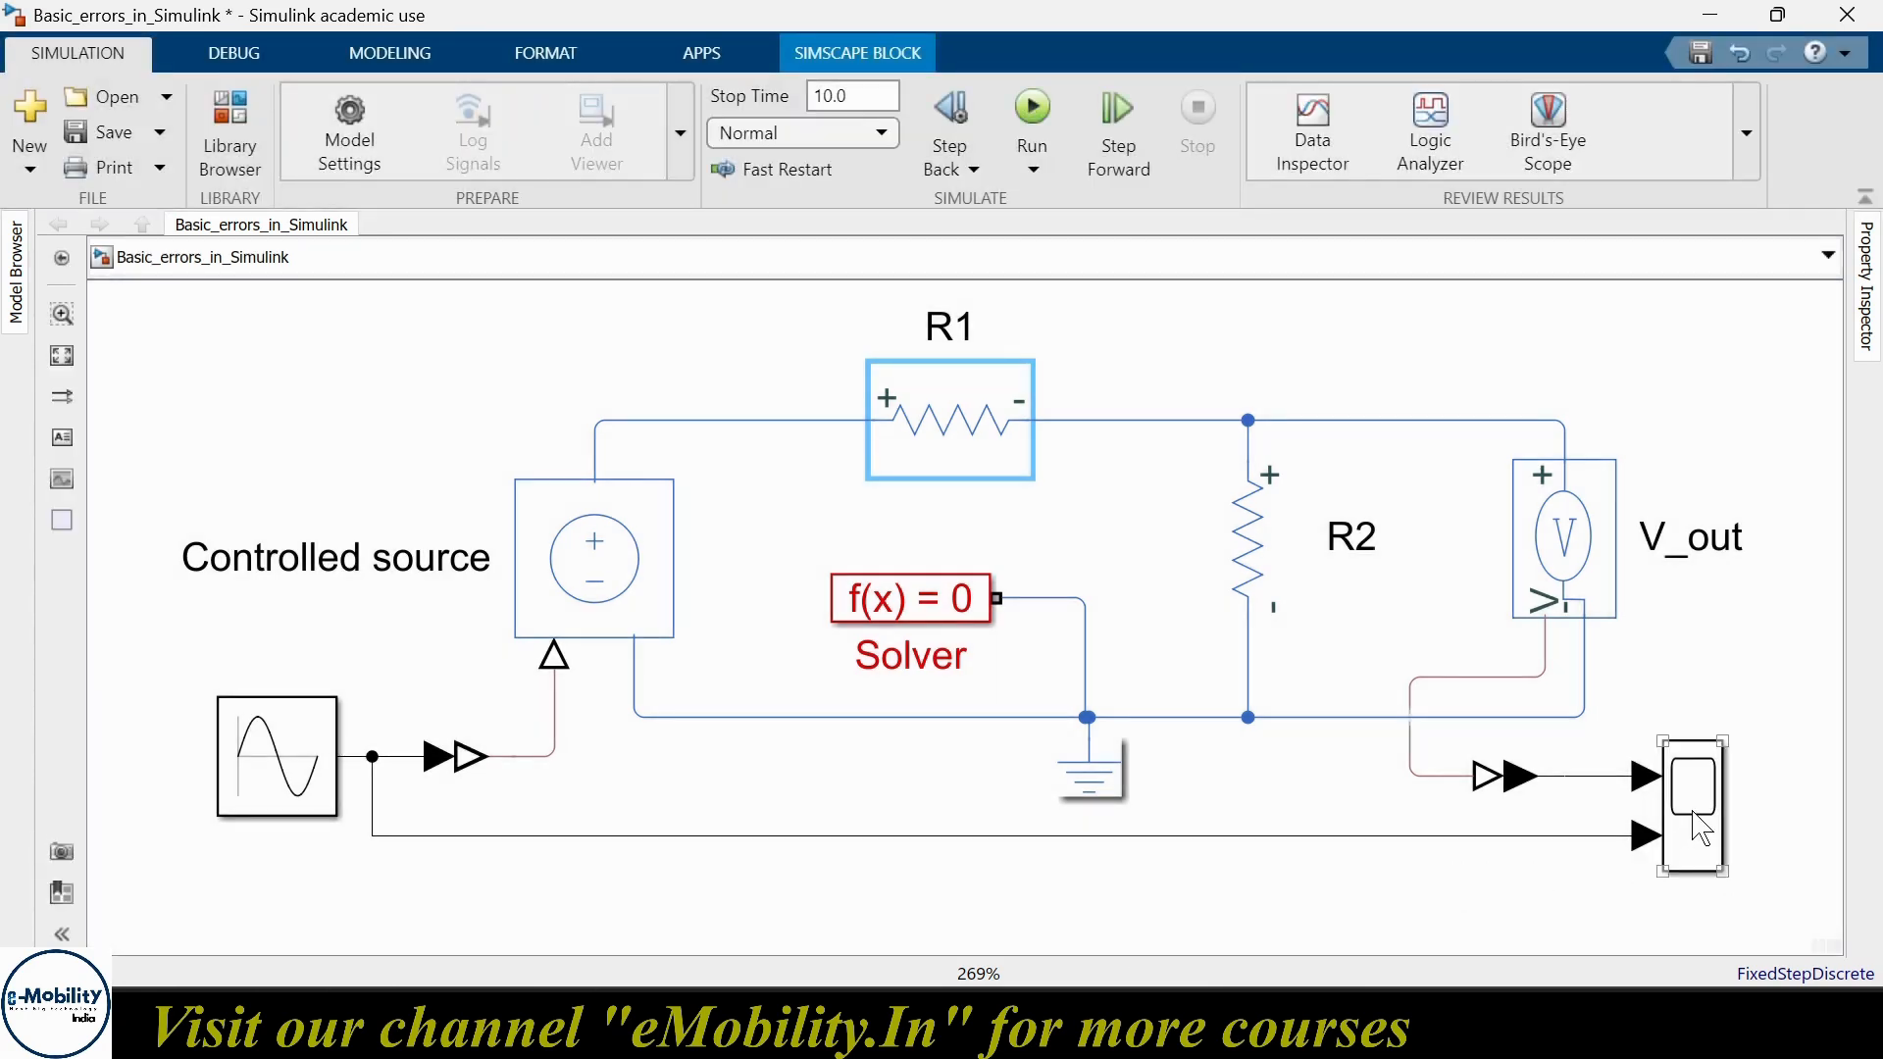
click(1704, 831)
double_click(1703, 832)
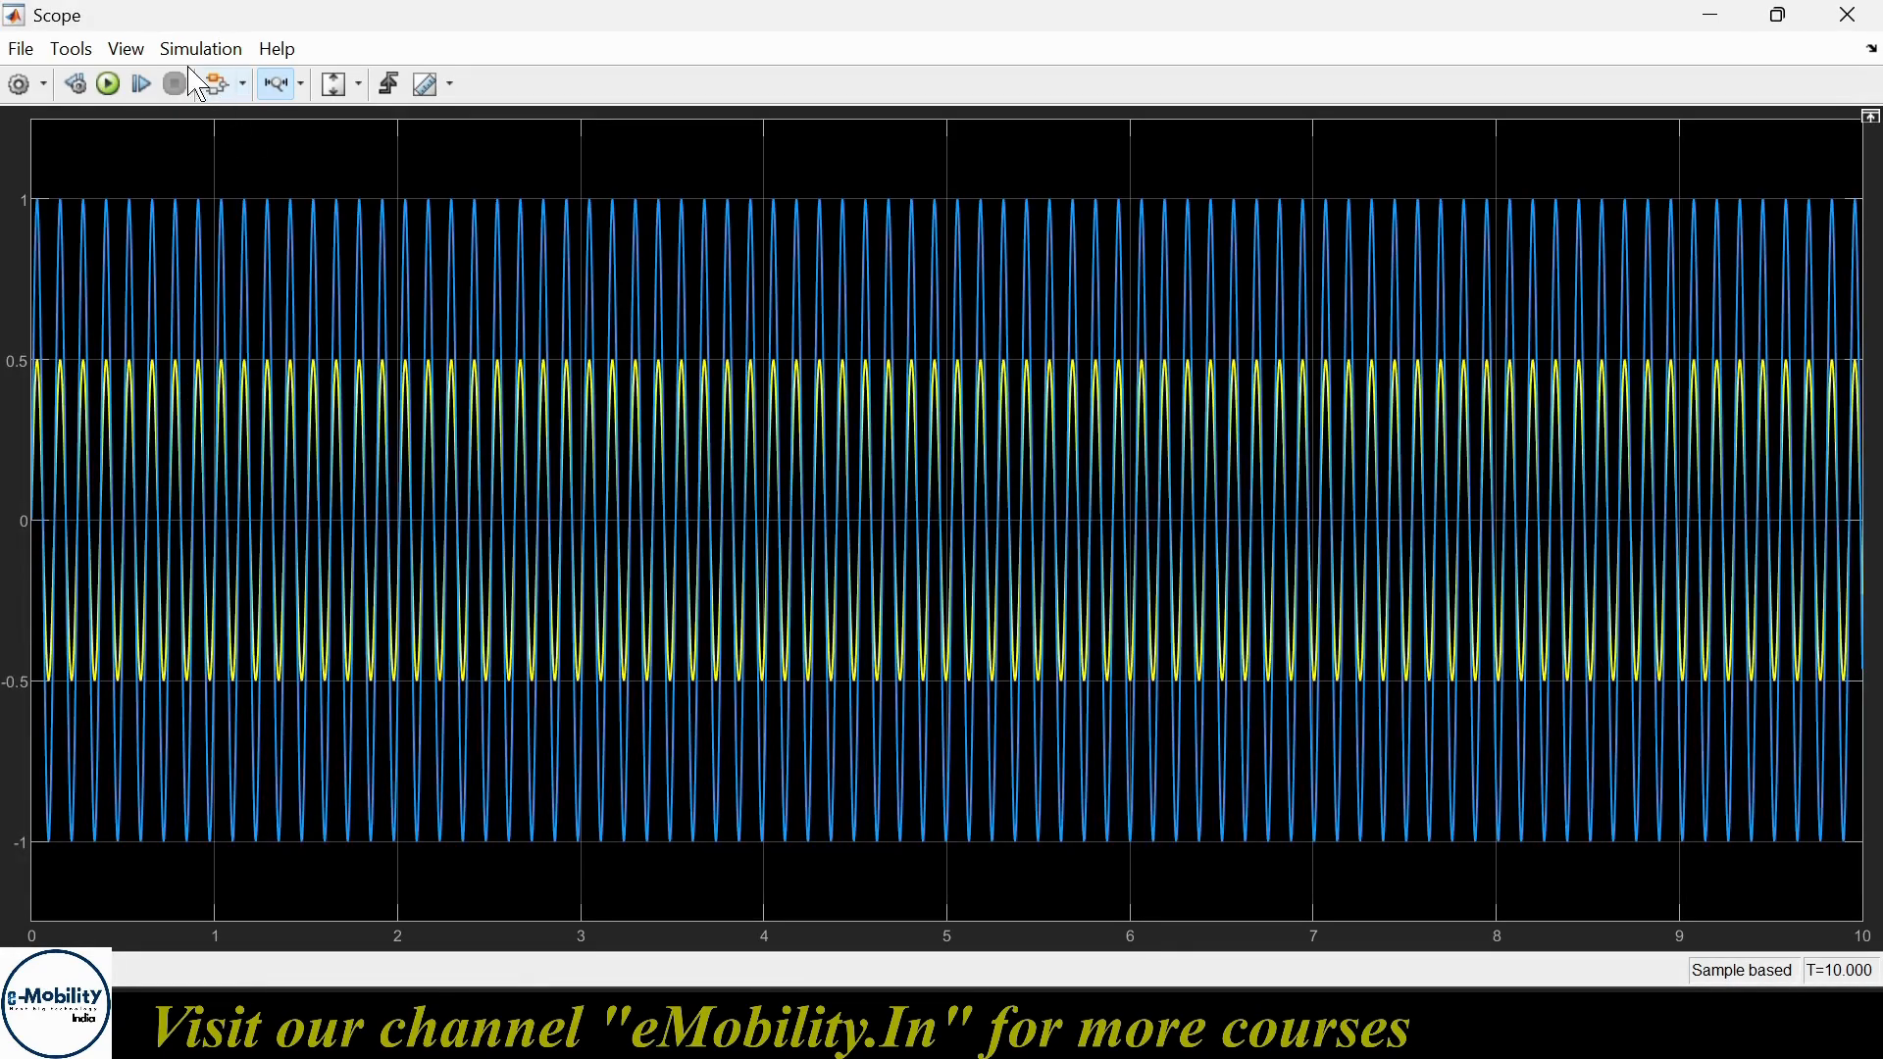
- Set the scope layout to two side-by-side displays, one for each signal
click(119, 52)
click(173, 91)
click(262, 144)
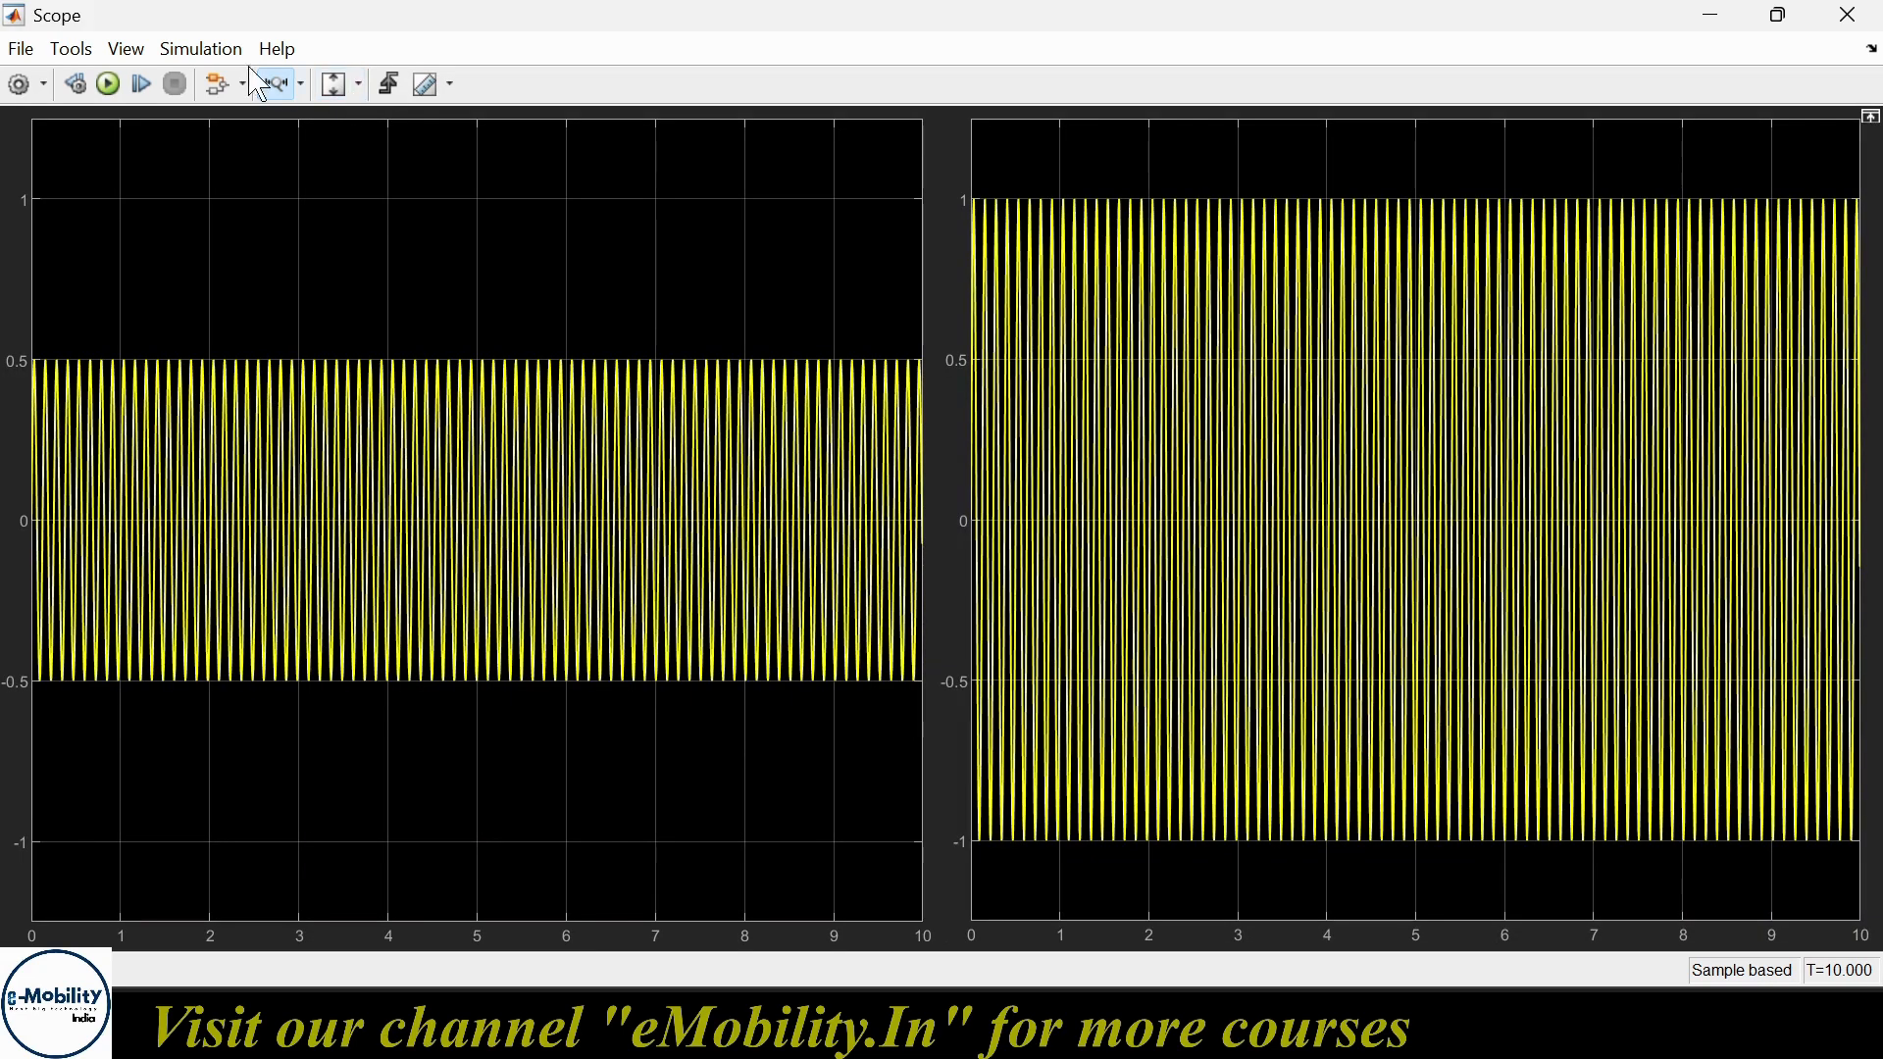
- Zoom the scope's time axis to about 2.4 to 2.95 s and autoscale the V_out plot vertically
click(277, 84)
drag(379, 461, 220, 462)
drag(457, 462, 190, 462)
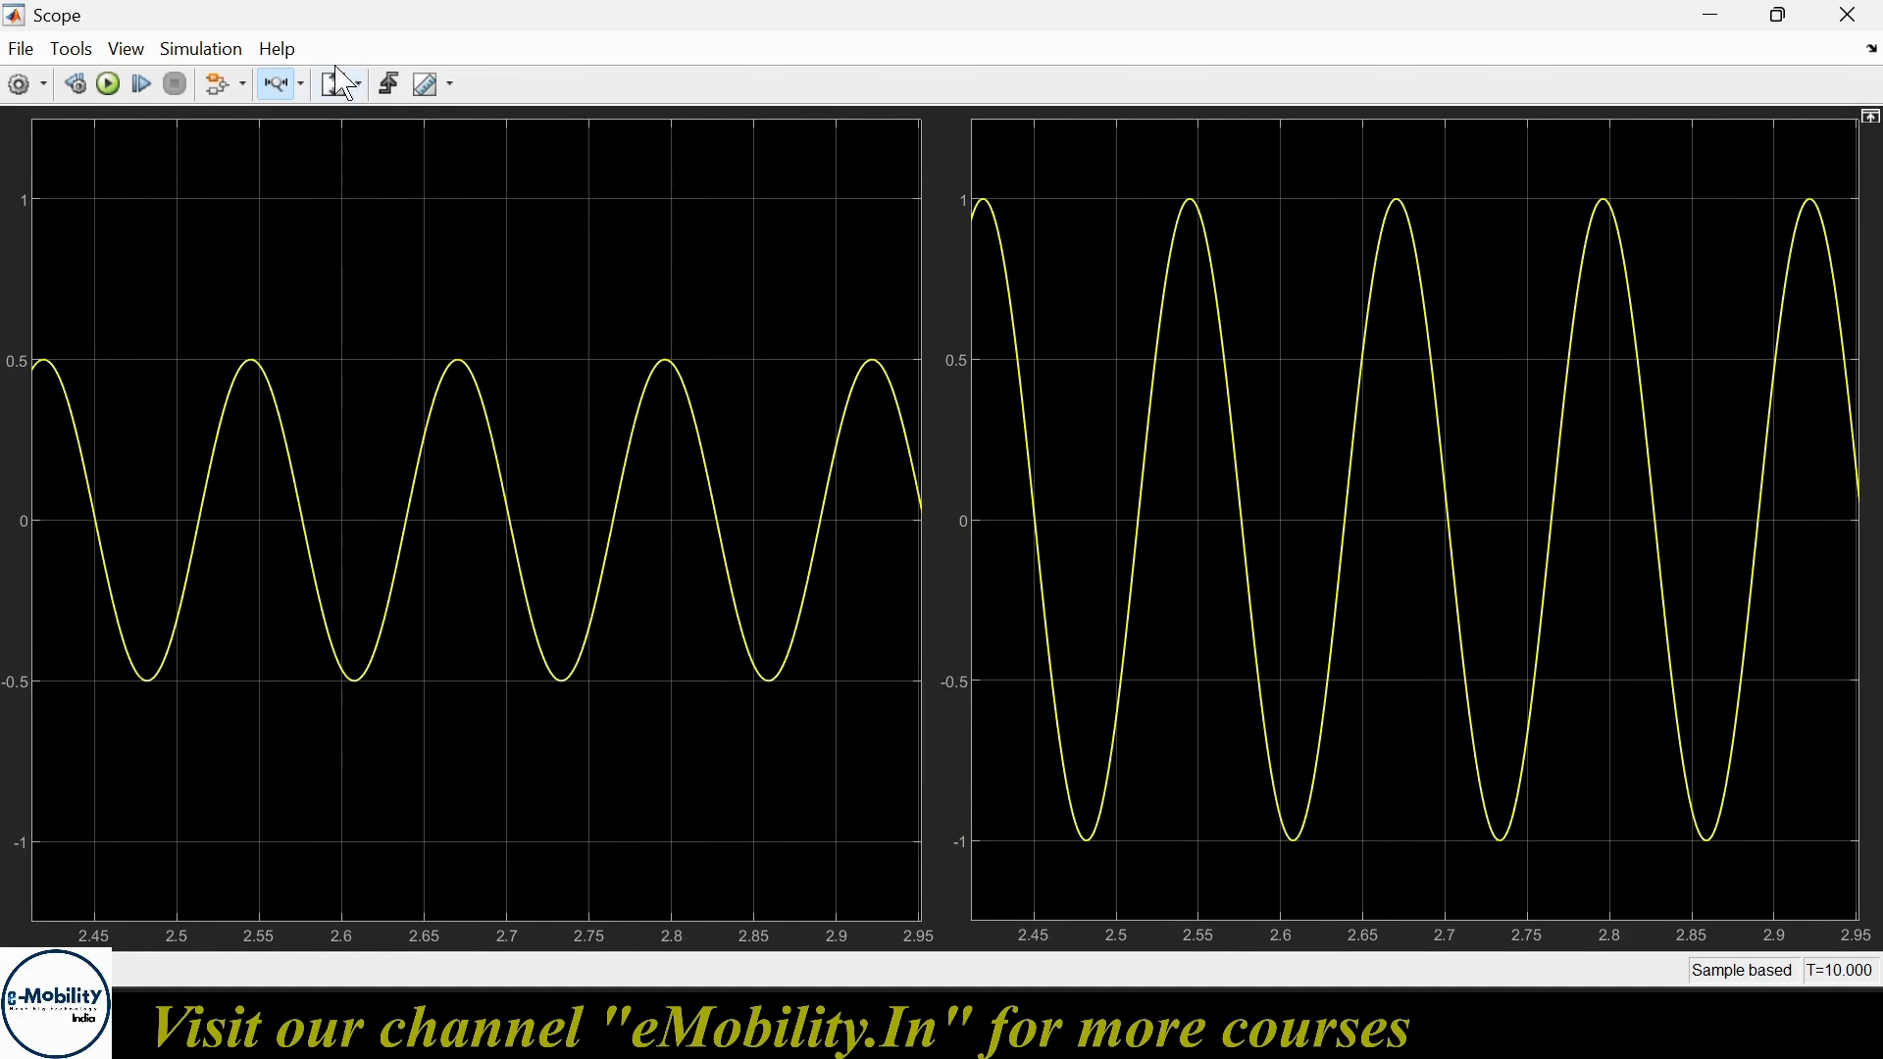
click(334, 84)
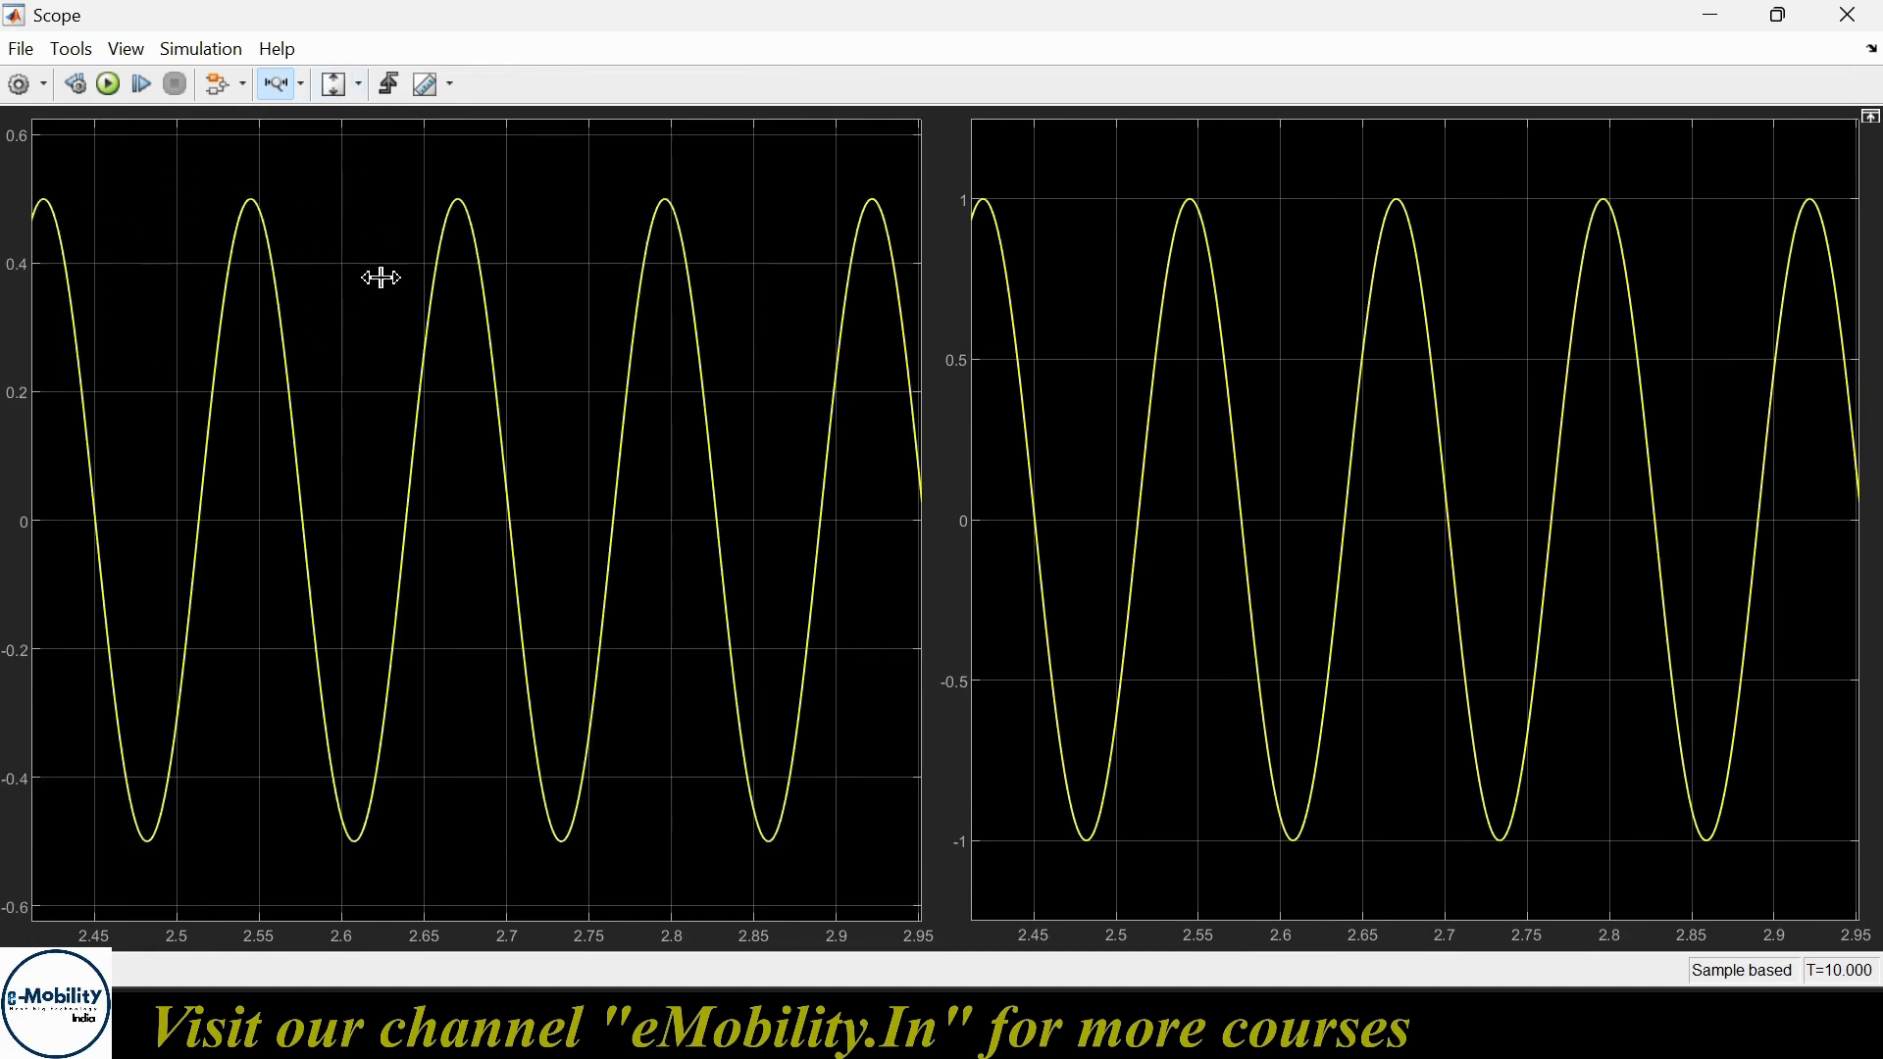
- Zoom vertically into the peaks of both scope plots to compare their amplitudes, and close the scope
click(302, 84)
click(279, 189)
drag(252, 178, 231, 294)
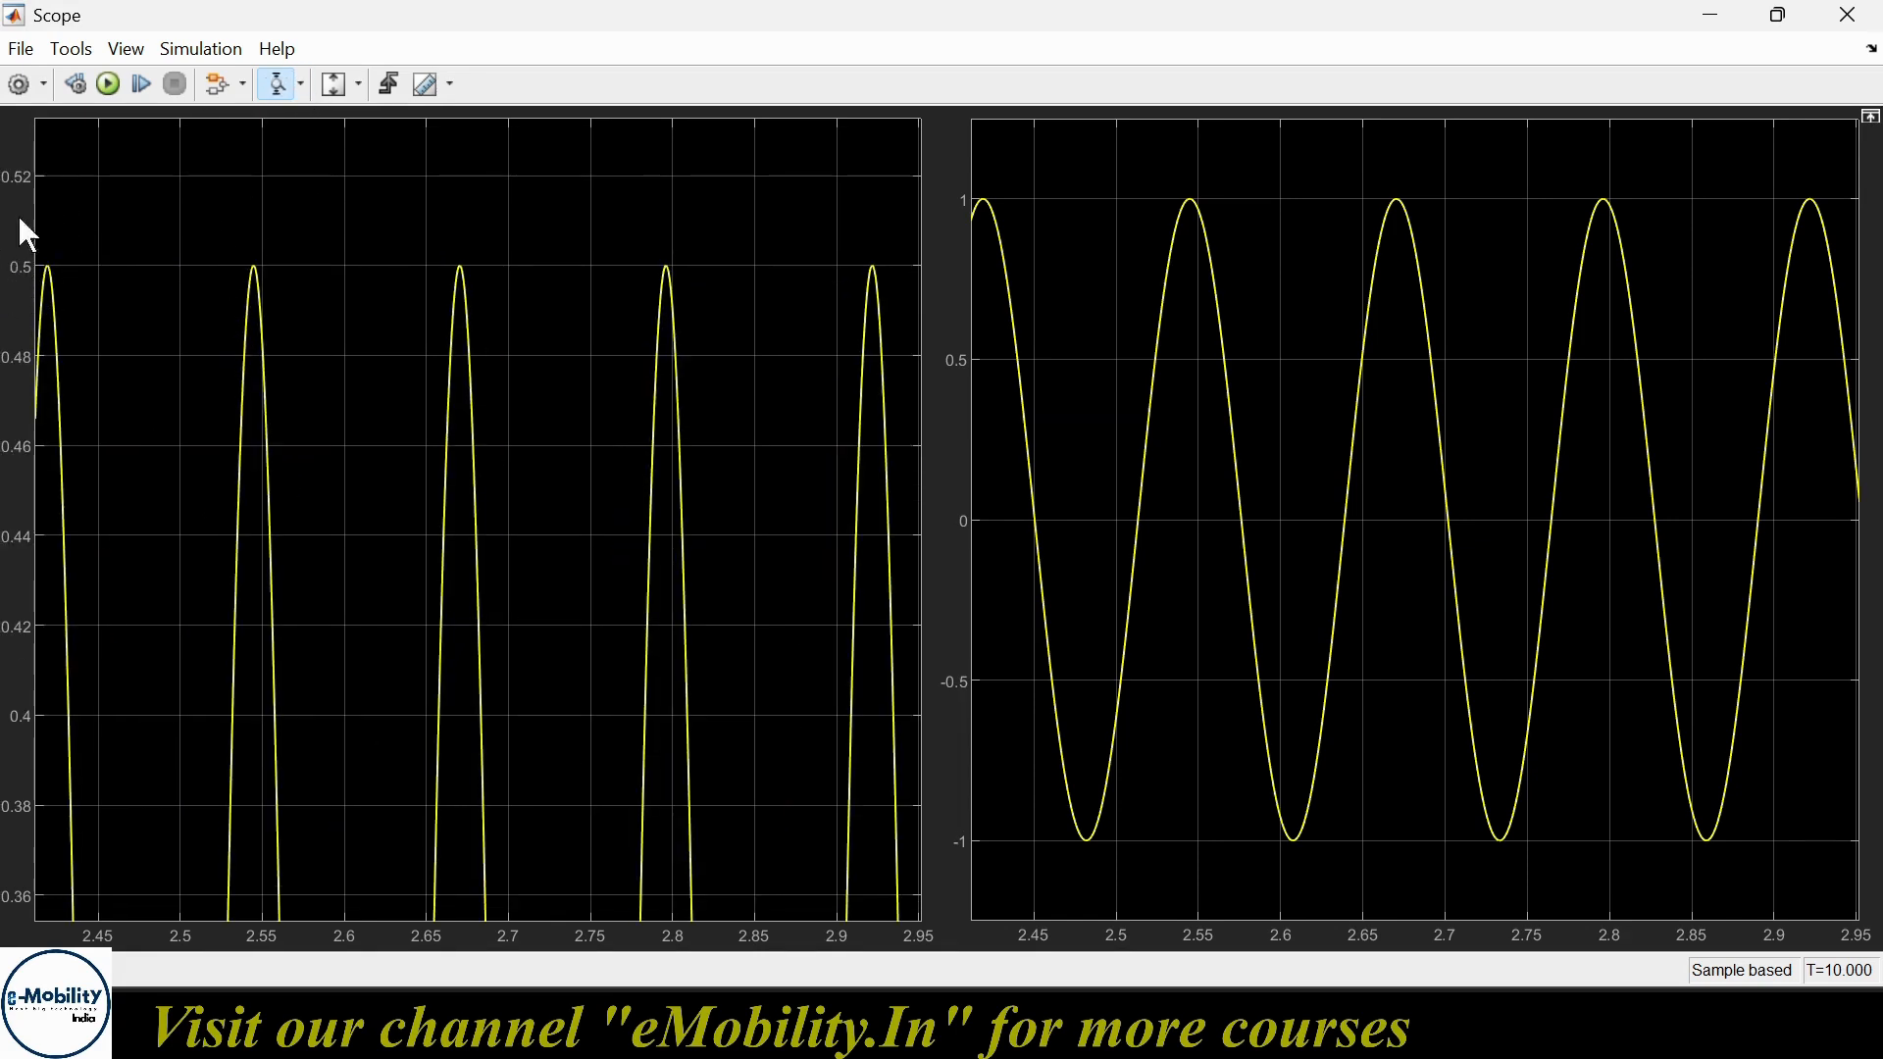
drag(1177, 180, 1176, 271)
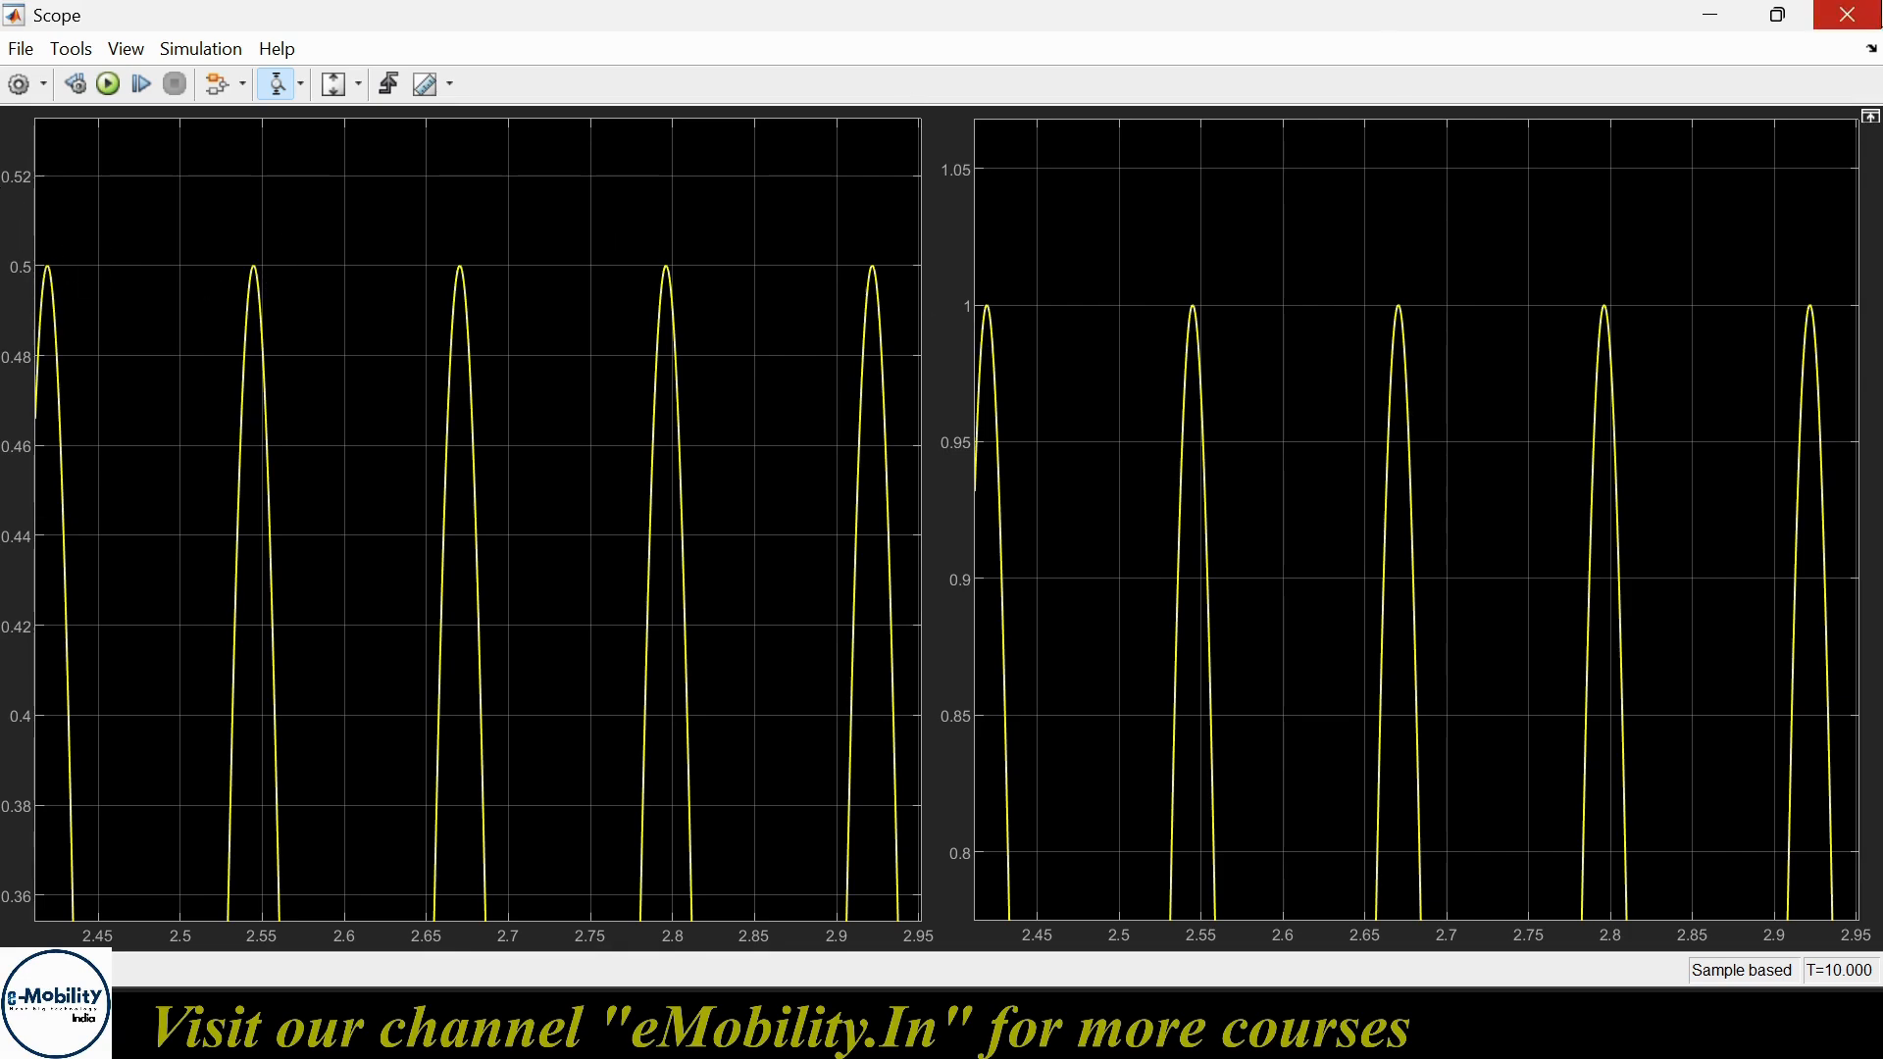
click(1847, 14)
- Review the Solver block, the physical circuit, the Simulink-PS Converter and the Sine Wave block in the completed model
drag(1063, 508, 800, 686)
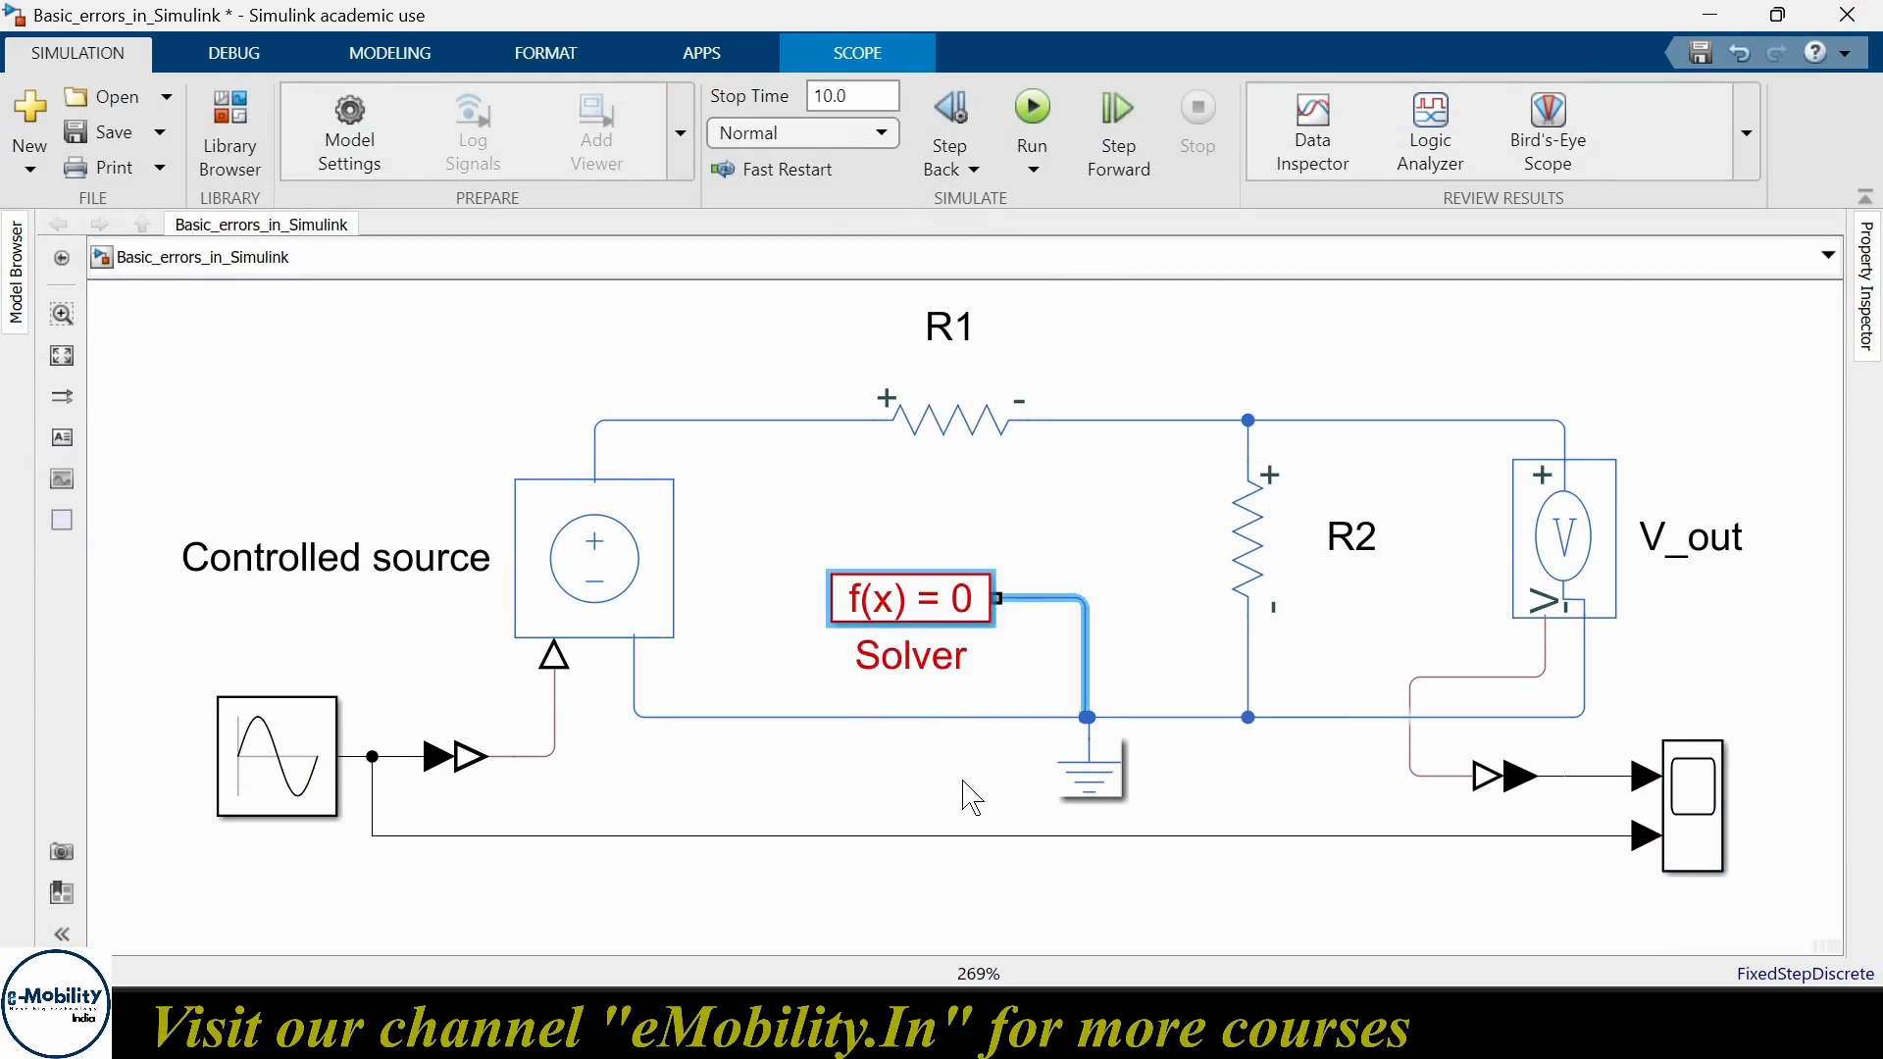
click(958, 596)
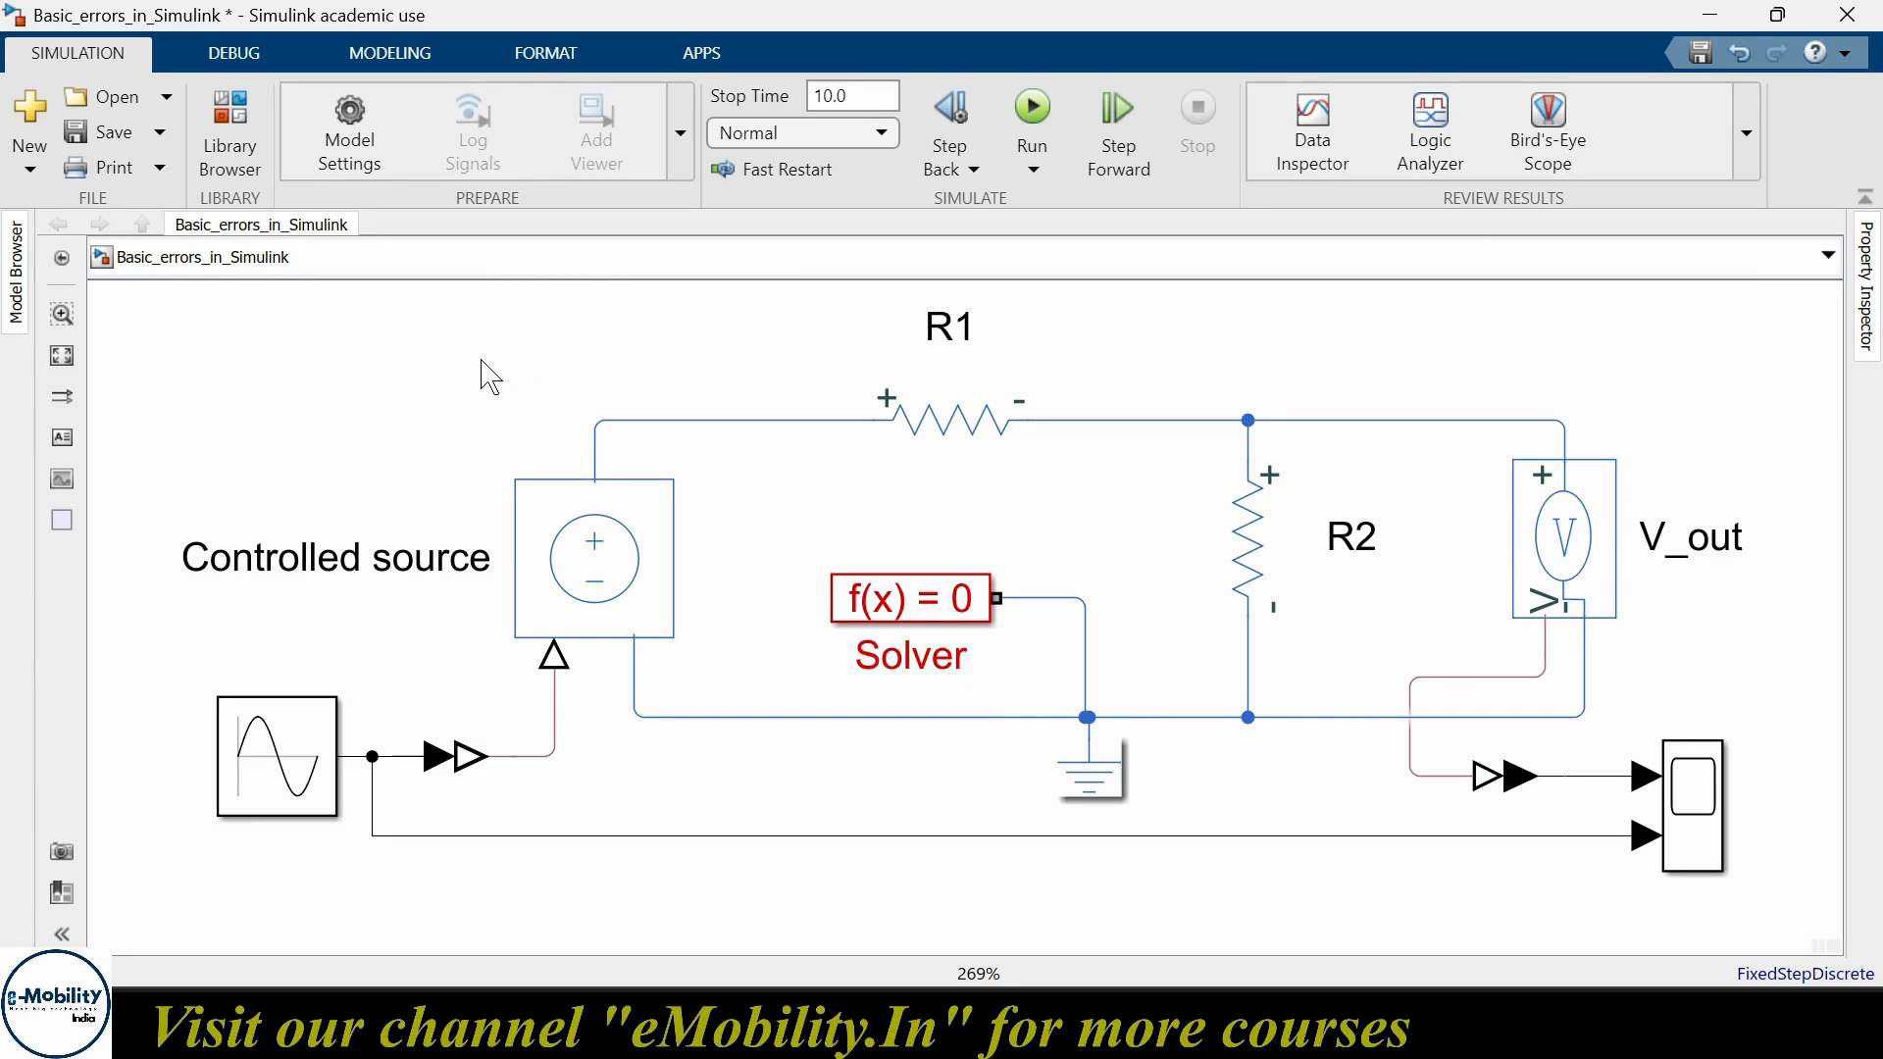
drag(472, 360, 1618, 748)
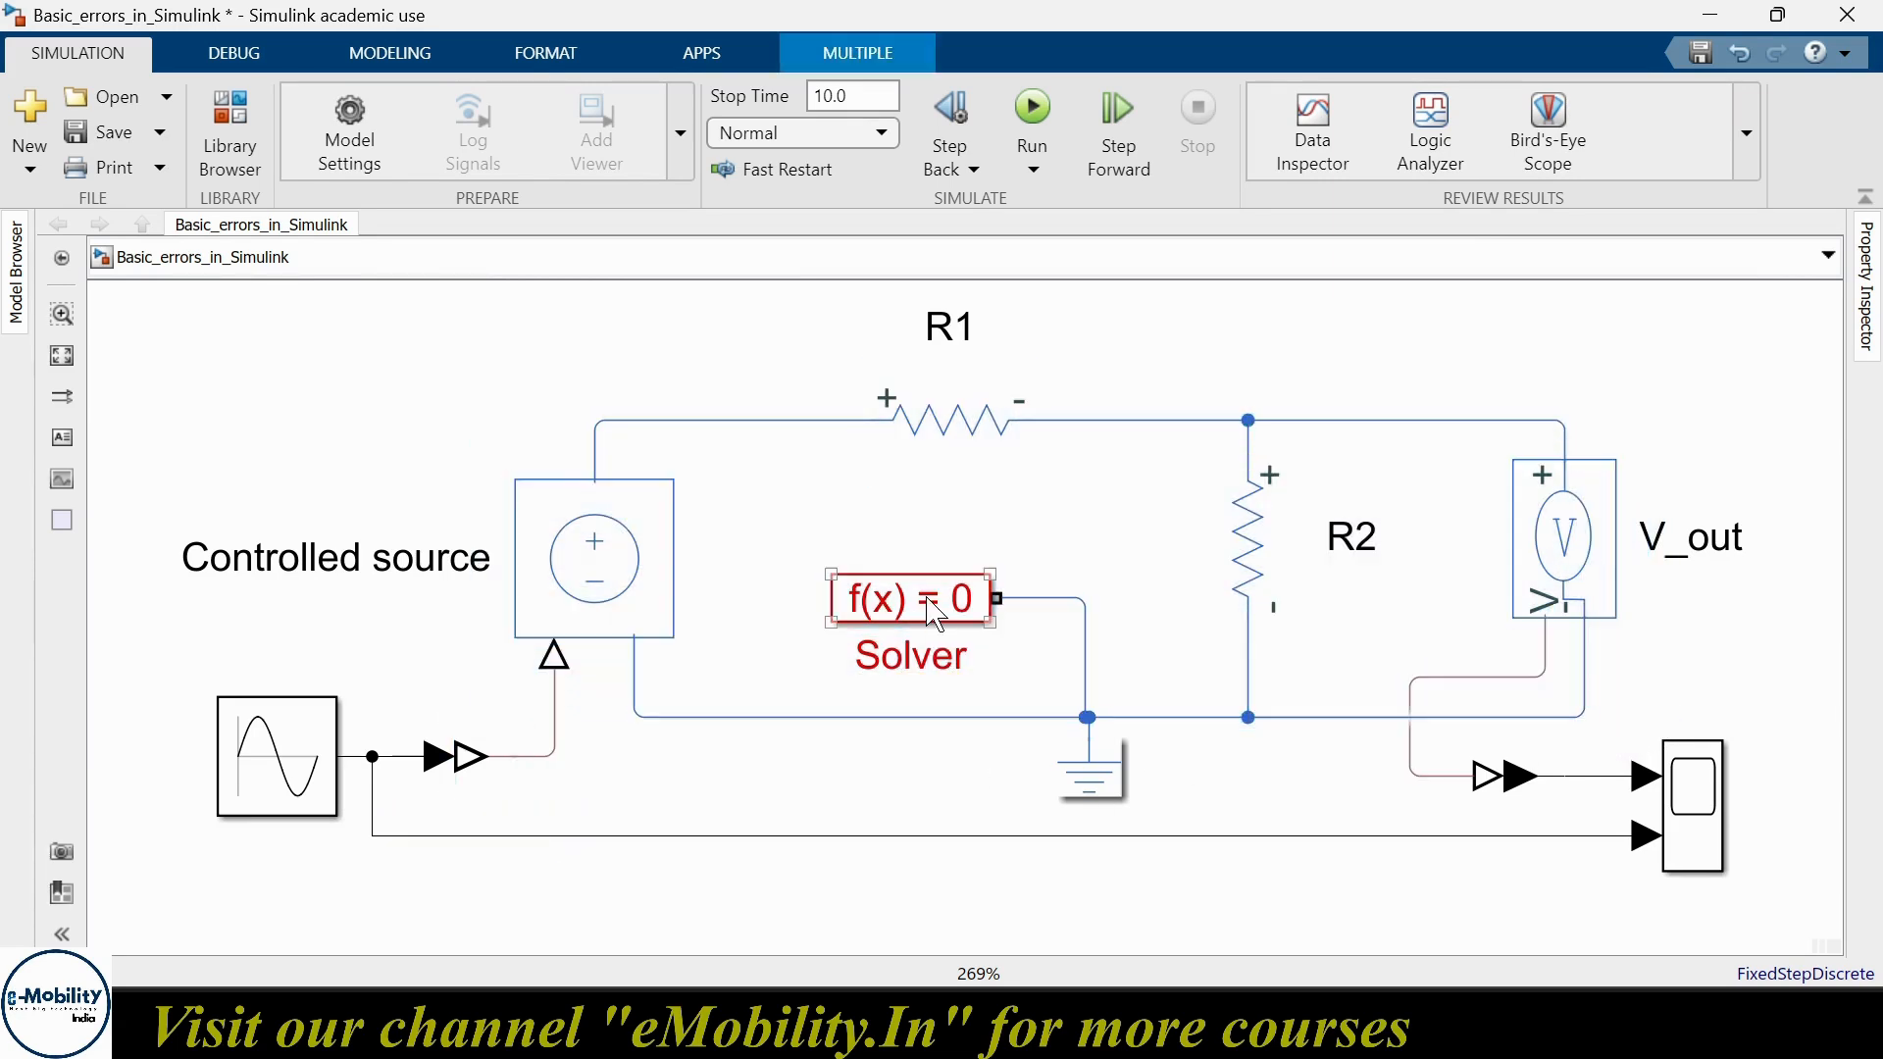
click(467, 769)
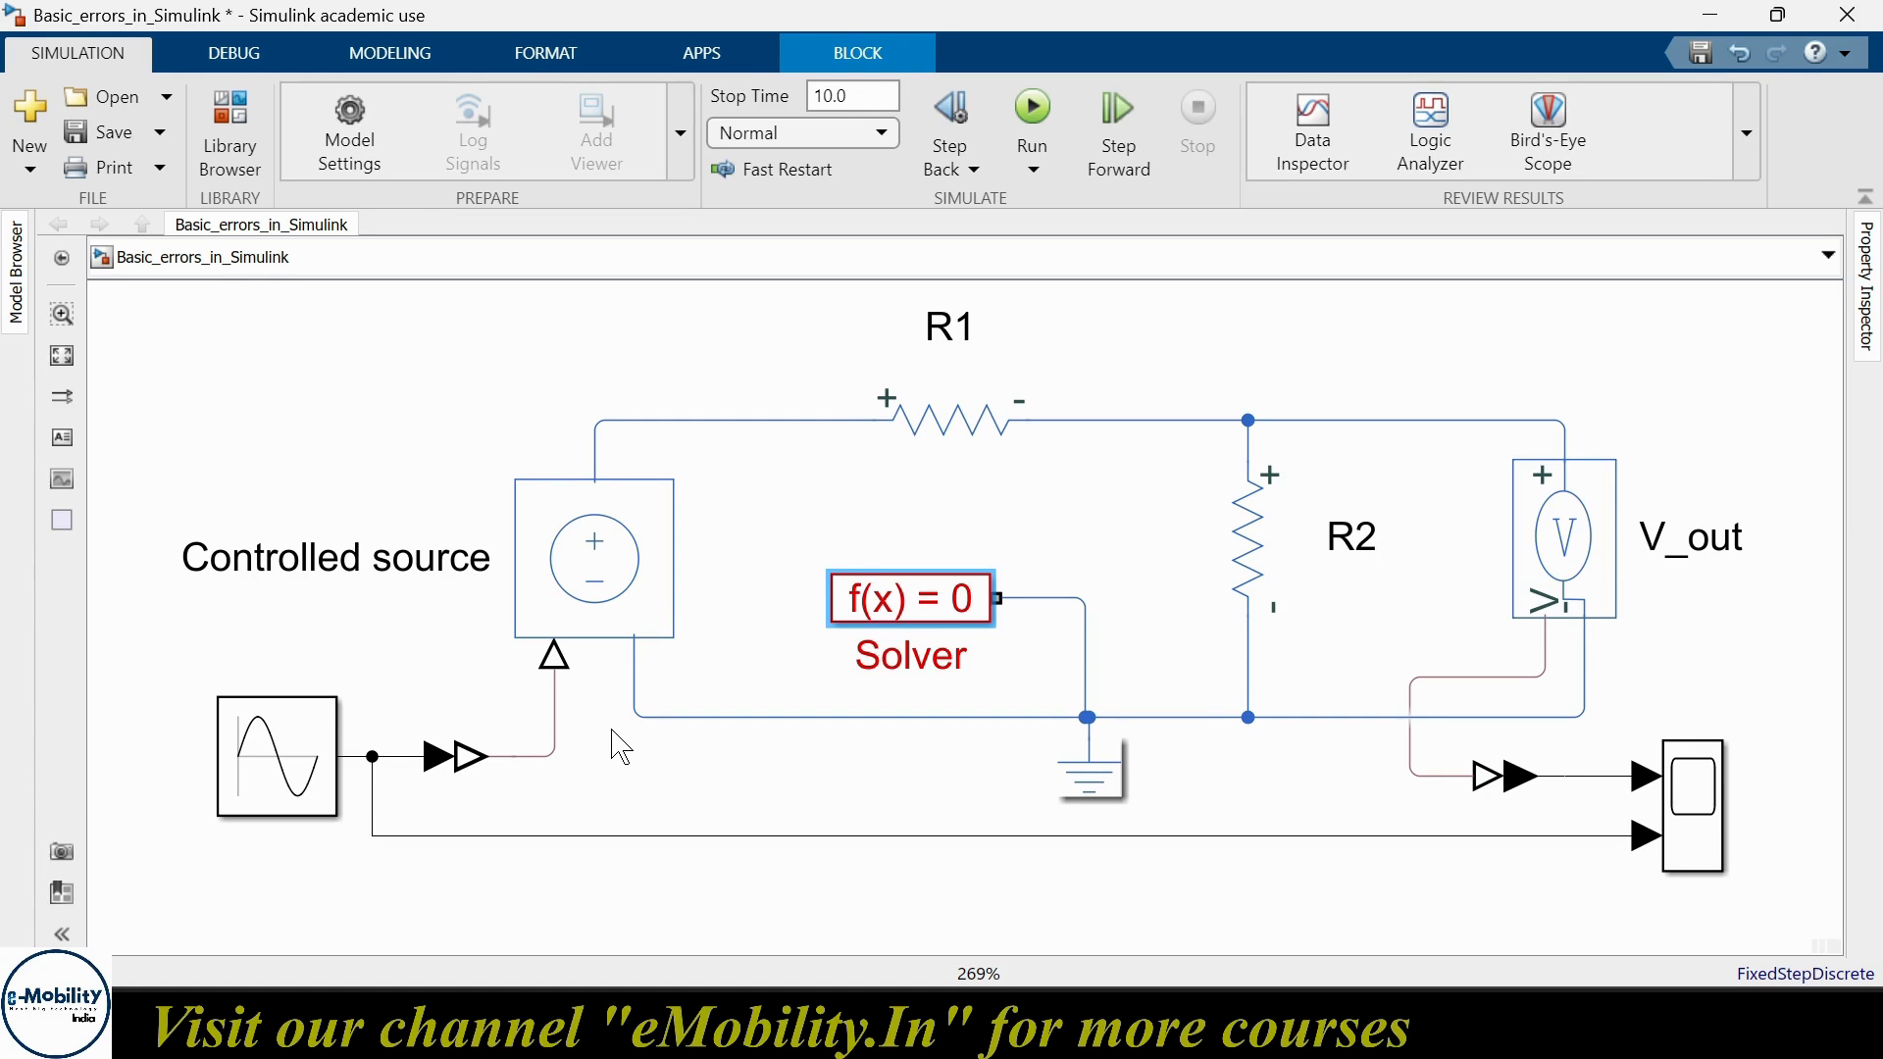
click(321, 772)
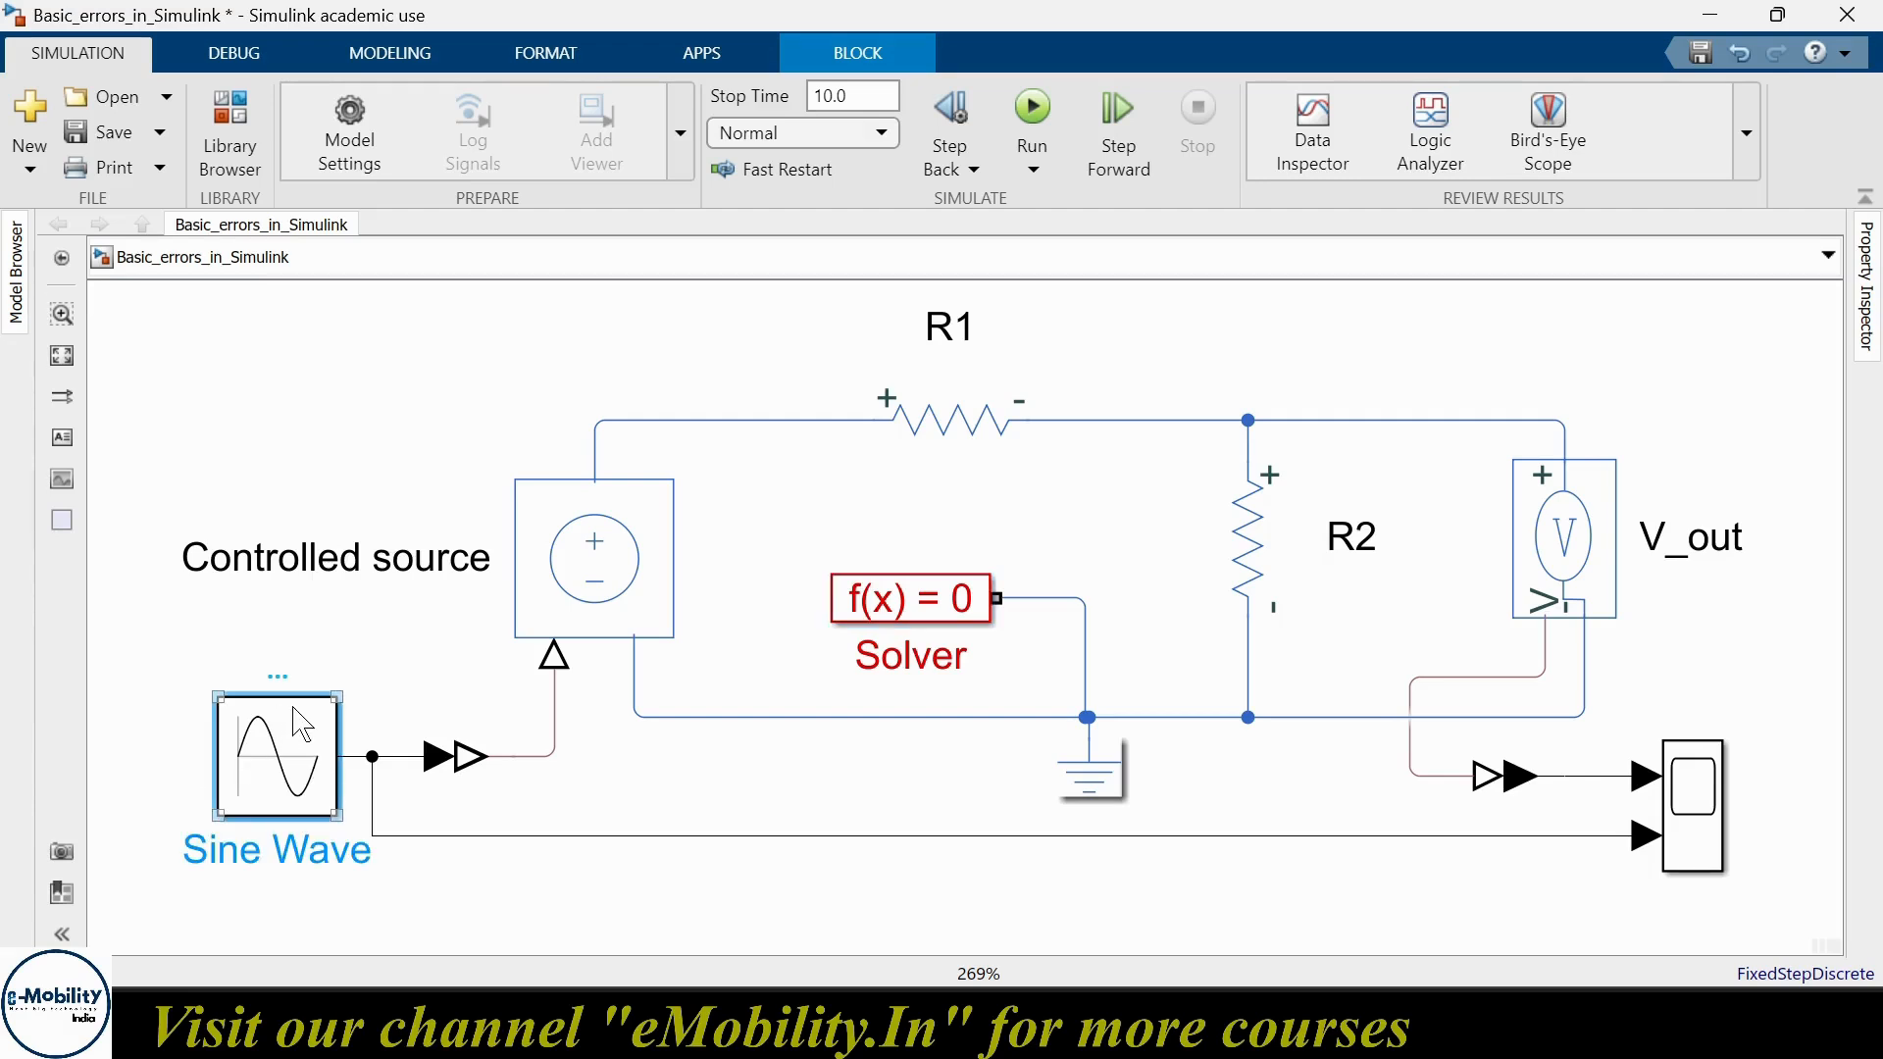